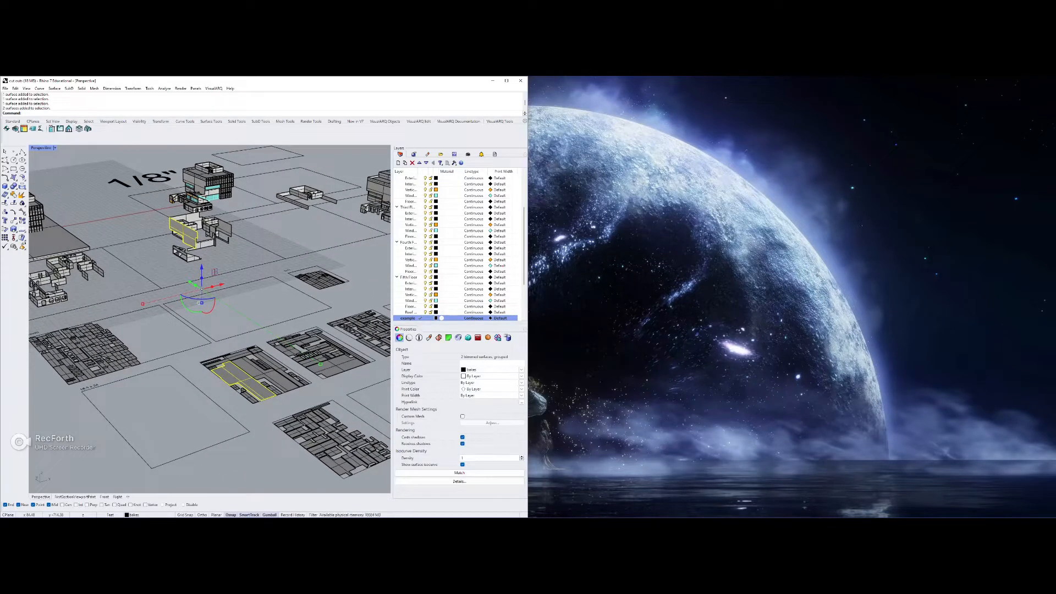
Step: Select a grouped floor piece and a wall surface to compare the flat nested sheet with the exploded model below the 1/8" label
{"action": "right_click_drag", "start_coordinate": [300, 349], "coordinate": [271, 389]}
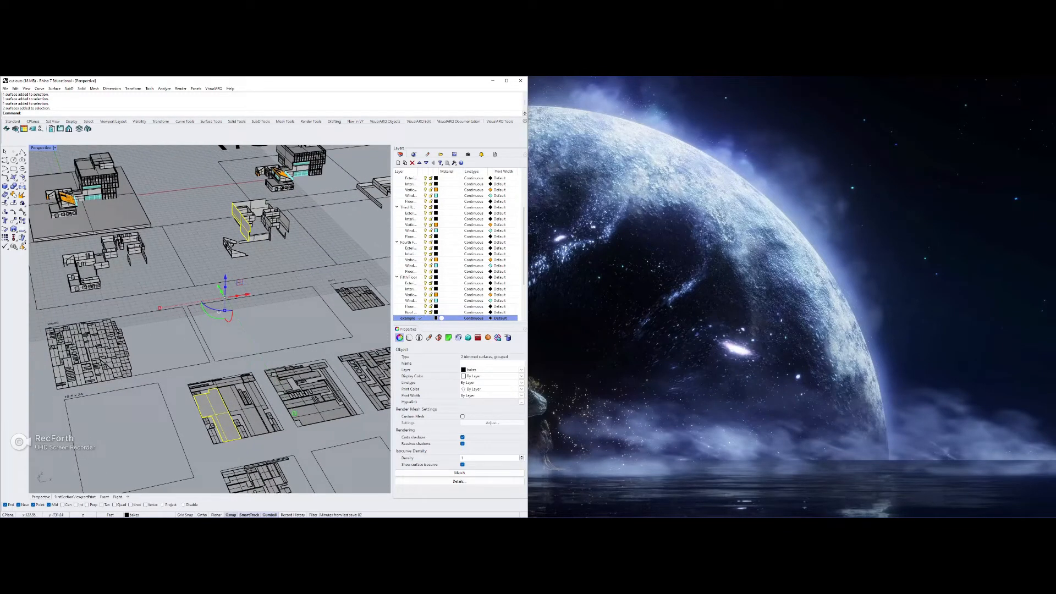
{"action": "left_click", "coordinate": [242, 410]}
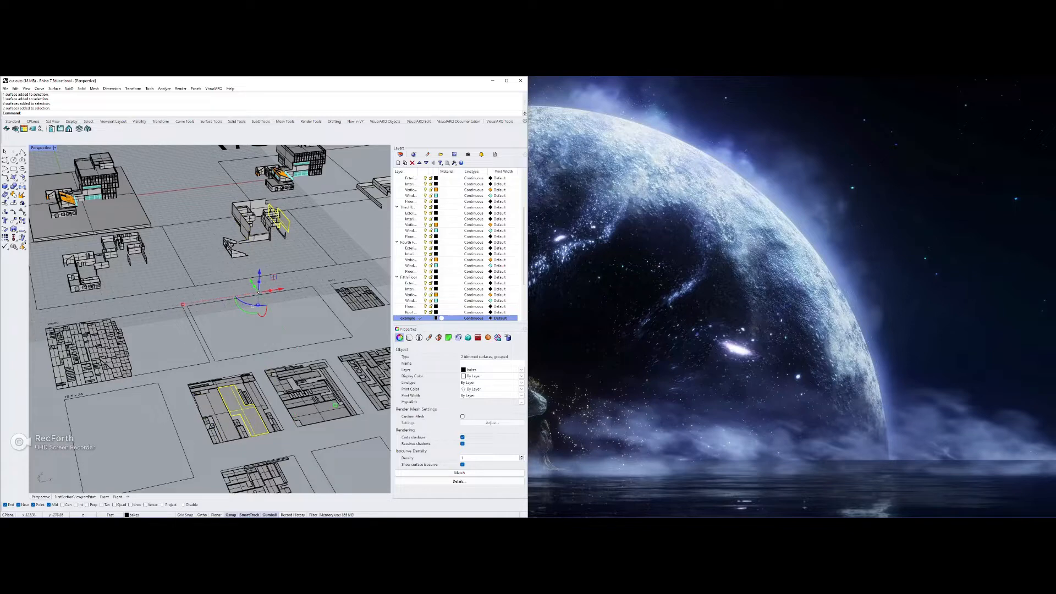
{"action": "right_click_drag", "start_coordinate": [278, 385], "coordinate": [294, 386]}
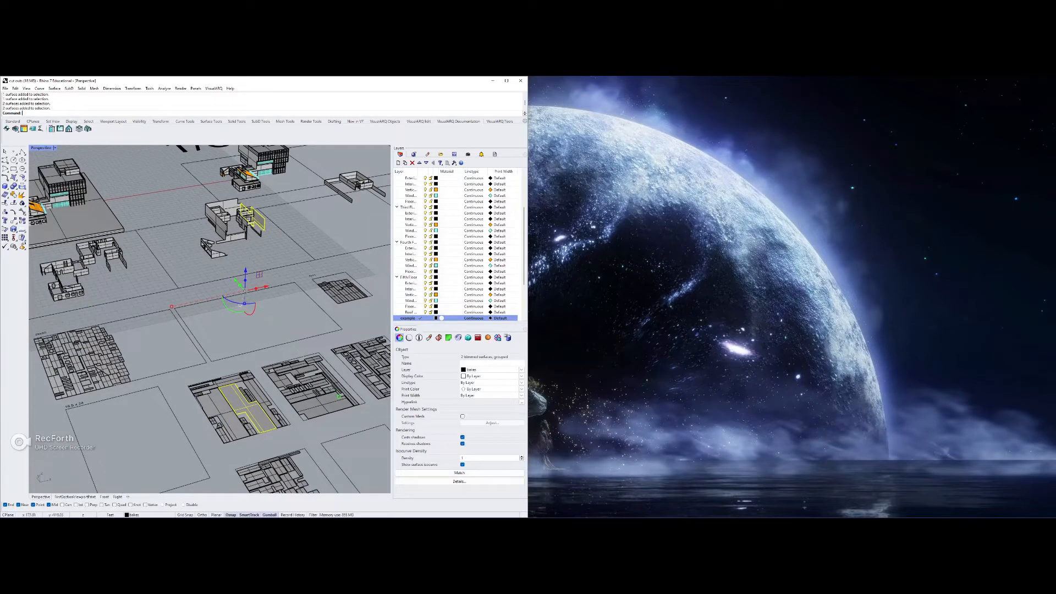
{"action": "left_click", "coordinate": [239, 216]}
{"action": "left_click", "coordinate": [248, 224]}
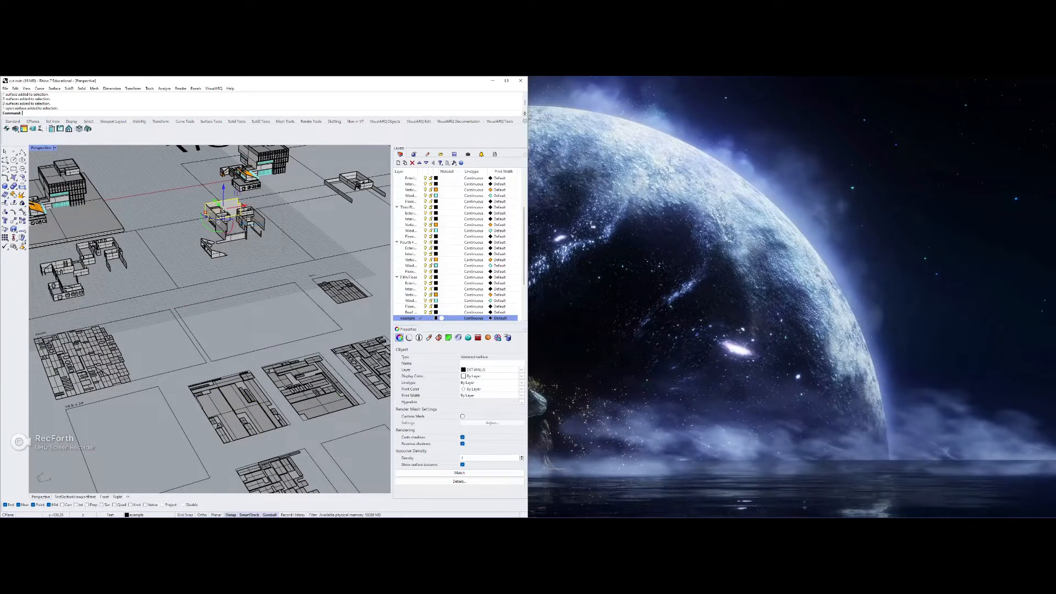
Step: Inspect how a piece in the adjacent nested sheet corresponds to a wall in the exploded model, and clear the selection
{"action": "scroll", "coordinate": [218, 325], "scroll_direction": "down", "scroll_amount": 7}
{"action": "scroll", "coordinate": [257, 311], "scroll_direction": "down", "scroll_amount": 6}
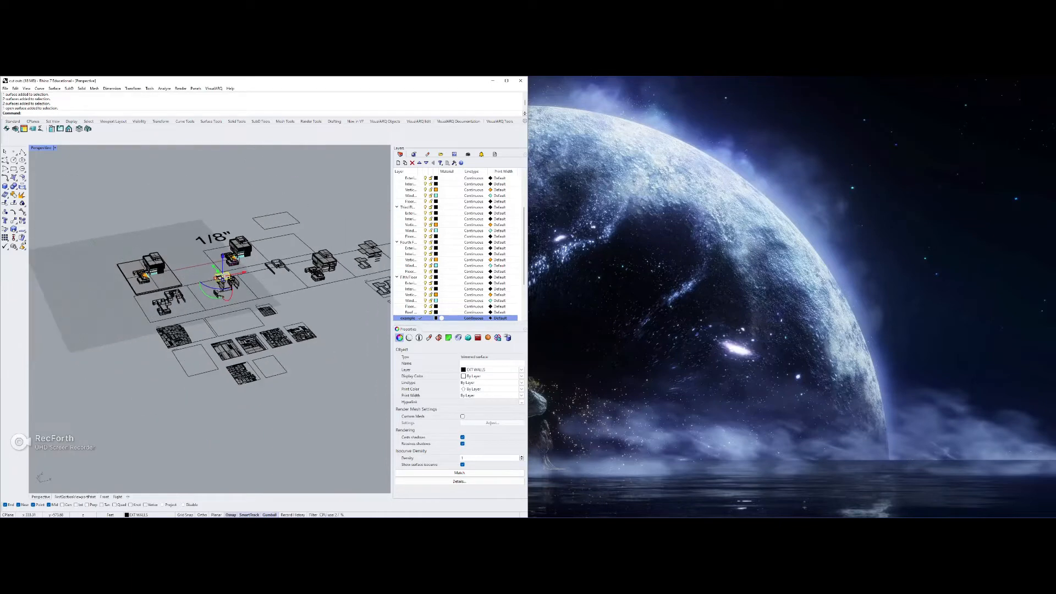
{"action": "scroll", "coordinate": [257, 311], "scroll_direction": "up", "scroll_amount": 9}
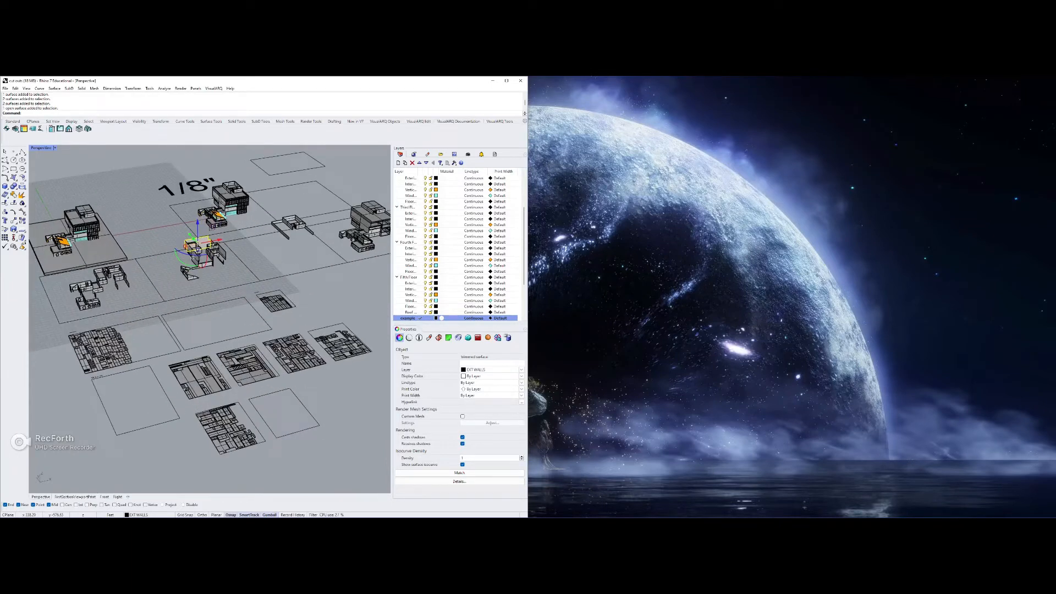
{"action": "scroll", "coordinate": [256, 311], "scroll_direction": "up", "scroll_amount": 2}
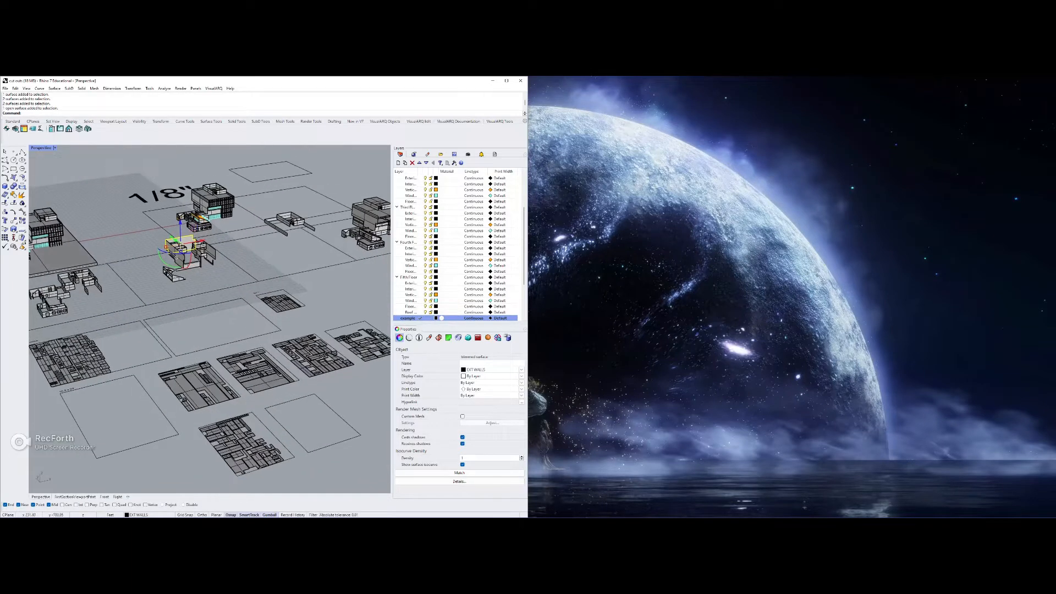
{"action": "left_click", "coordinate": [286, 379], "text": "shift"}
{"action": "right_click_drag", "start_coordinate": [286, 379], "coordinate": [313, 377]}
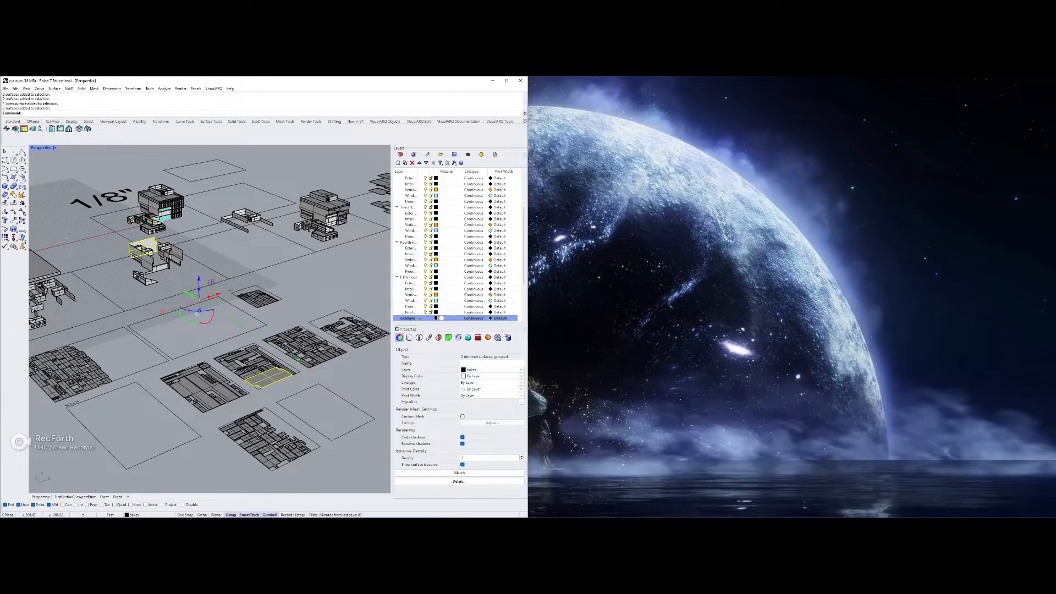
{"action": "right_click_drag", "start_coordinate": [258, 325], "coordinate": [320, 339], "text": "shift"}
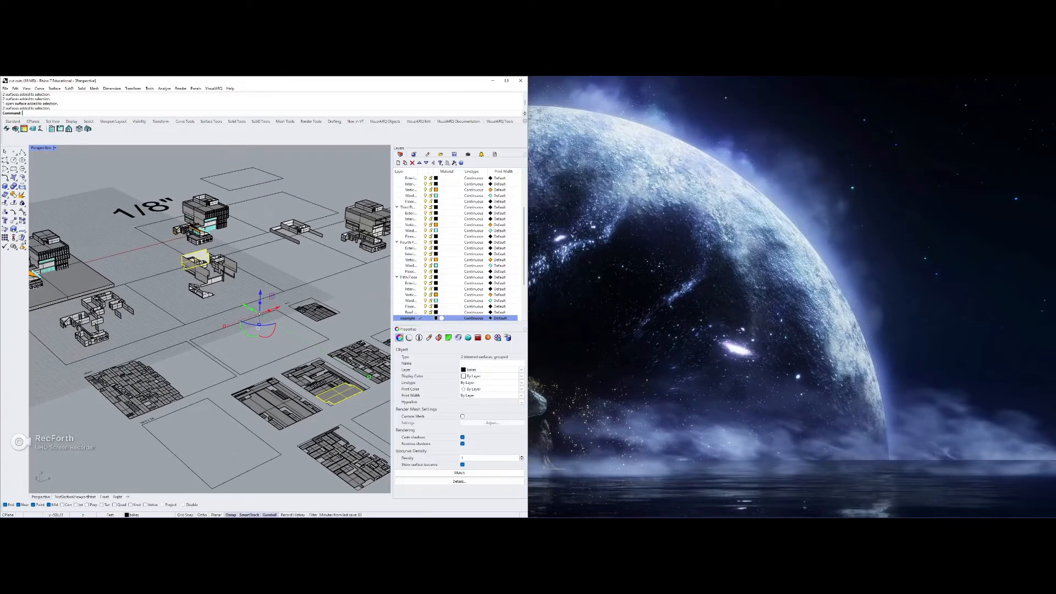
{"action": "right_click_drag", "start_coordinate": [260, 313], "coordinate": [302, 292], "text": "shift"}
{"action": "key", "text": "Escape"}
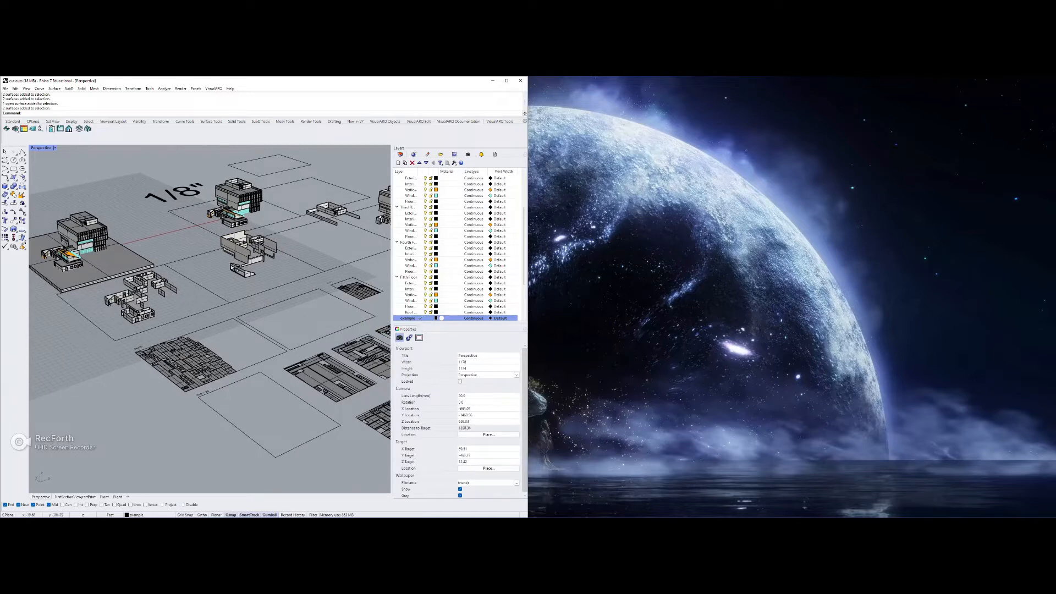
Step: Select grouped walls in the small exploded model to trace their flat pieces in the nested sheet beside it, and deselect them
{"action": "right_click_drag", "start_coordinate": [149, 322], "coordinate": [211, 344], "text": "shift"}
{"action": "left_click", "coordinate": [184, 360]}
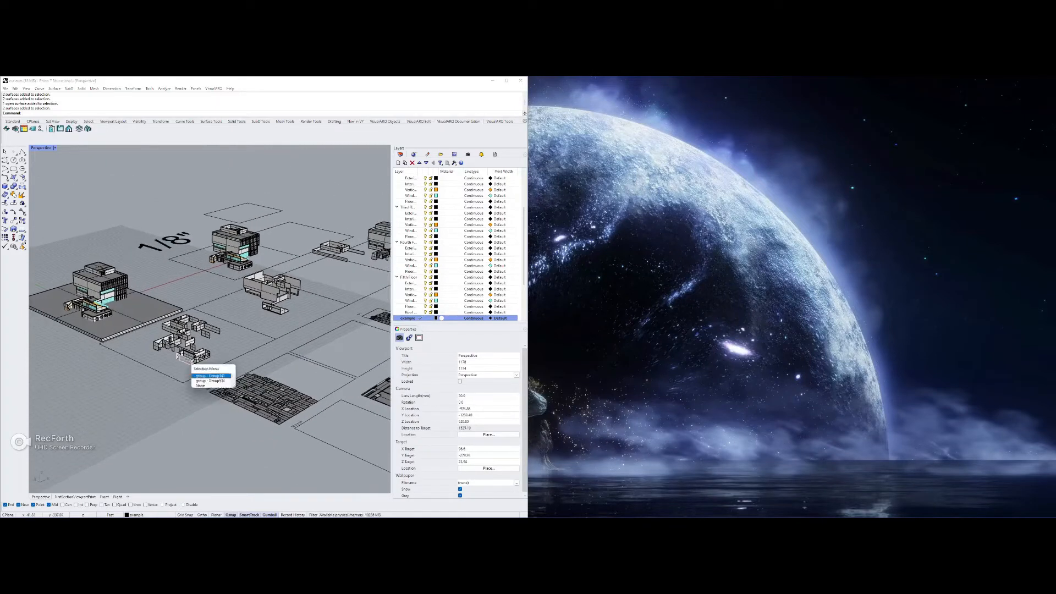
{"action": "left_click", "coordinate": [207, 382]}
{"action": "scroll", "coordinate": [165, 385], "scroll_direction": "up", "scroll_amount": 2}
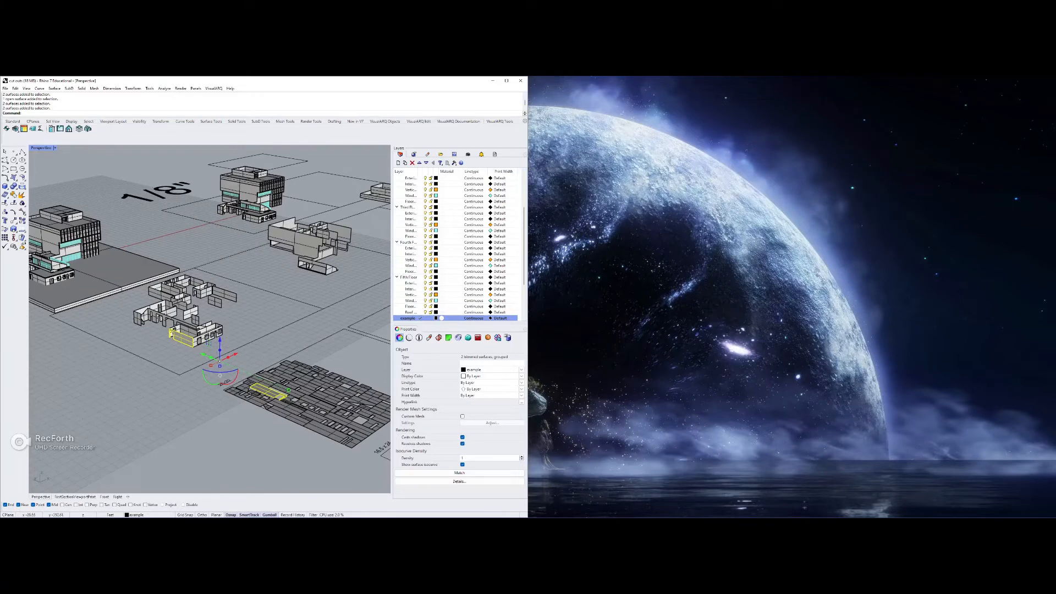
{"action": "left_click", "coordinate": [203, 342]}
{"action": "left_click", "coordinate": [219, 360]}
{"action": "right_click_drag", "start_coordinate": [219, 360], "coordinate": [154, 357]}
{"action": "key", "text": "Escape"}
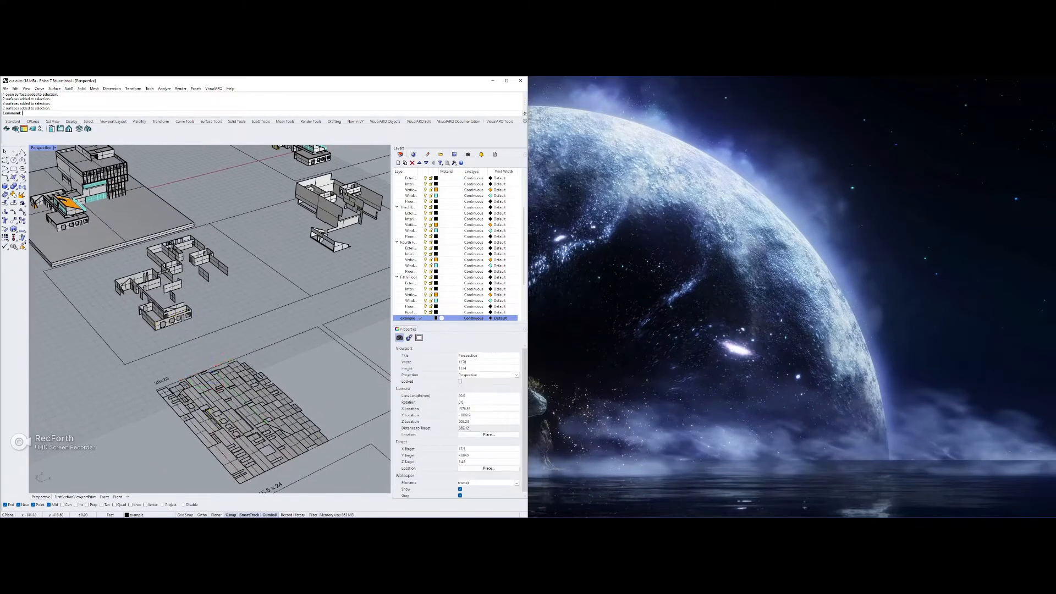
Step: Select two pieces in the large nested sheet one after another to locate their matching walls in the model, and deselect them
{"action": "right_click_drag", "start_coordinate": [129, 402], "coordinate": [146, 410]}
{"action": "left_click", "coordinate": [255, 394]}
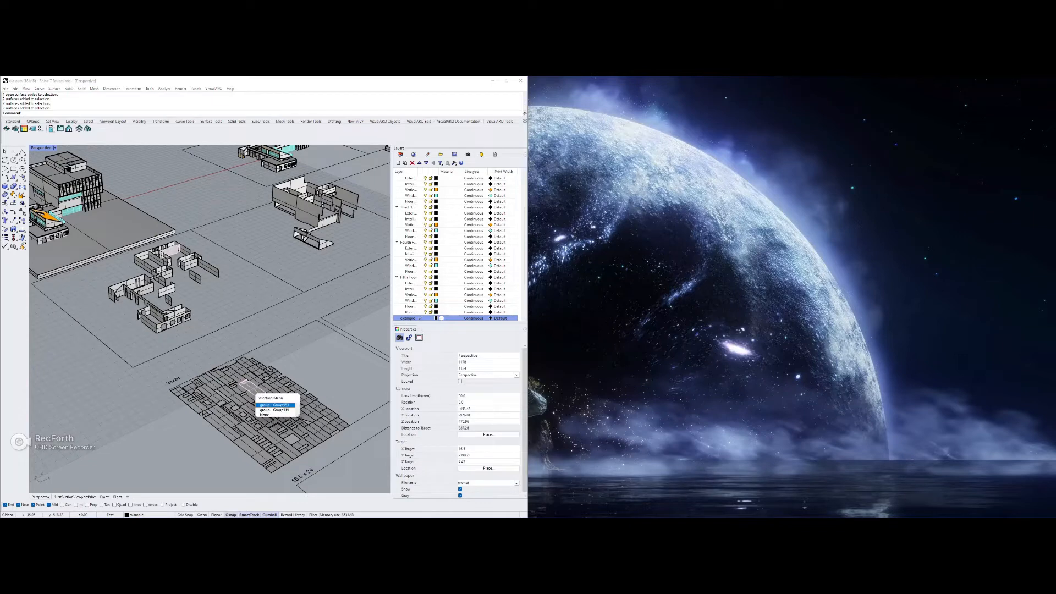
{"action": "left_click", "coordinate": [274, 405]}
{"action": "right_click_drag", "start_coordinate": [274, 405], "coordinate": [259, 427]}
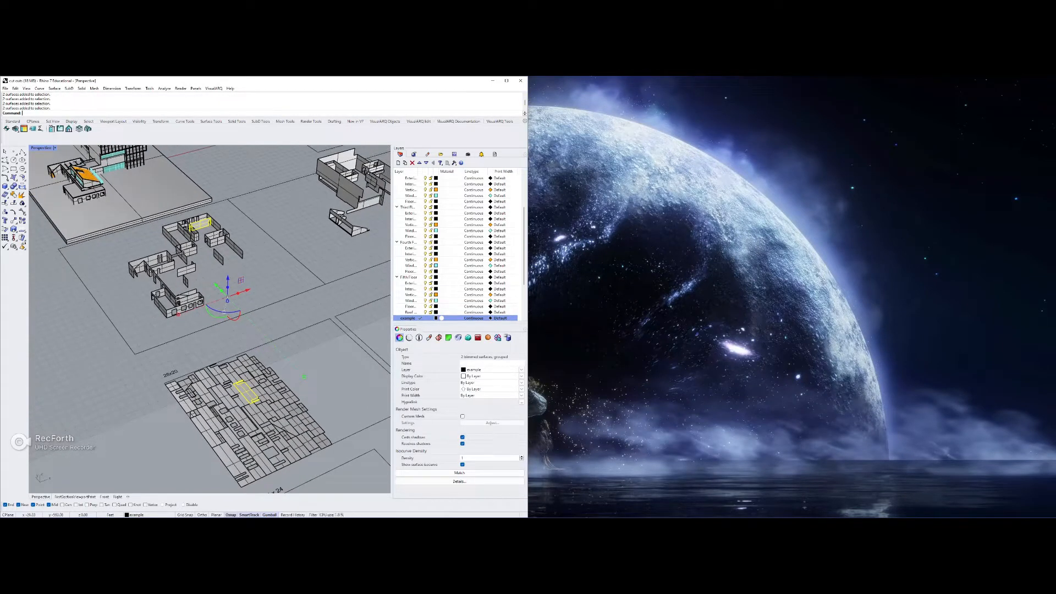
{"action": "left_click", "coordinate": [268, 410]}
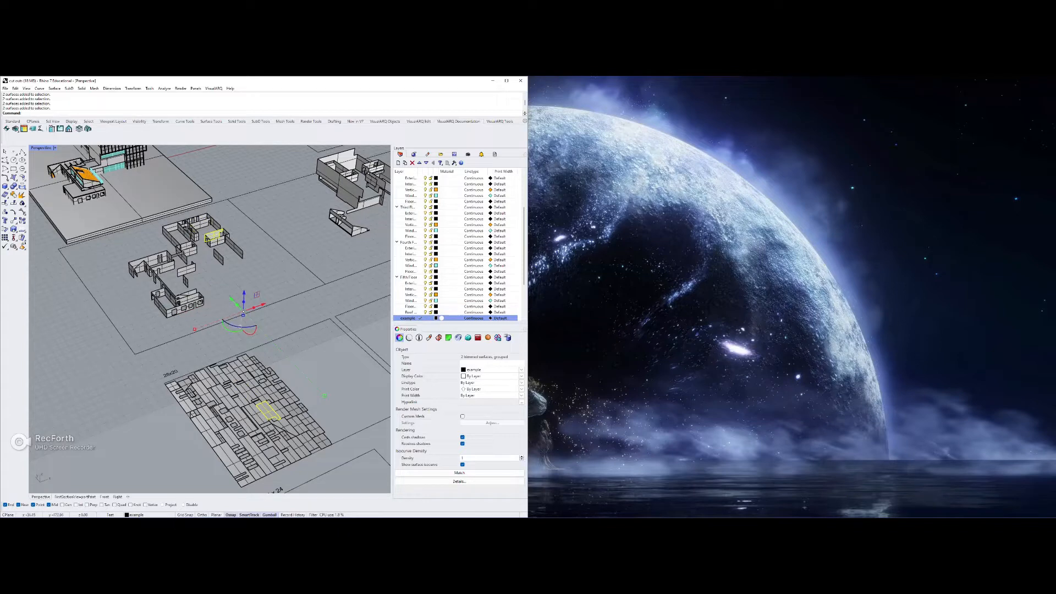
{"action": "scroll", "coordinate": [264, 407], "scroll_direction": "down", "scroll_amount": 3}
{"action": "scroll", "coordinate": [141, 319], "scroll_direction": "down", "scroll_amount": 3}
{"action": "right_click_drag", "start_coordinate": [209, 325], "coordinate": [231, 311]}
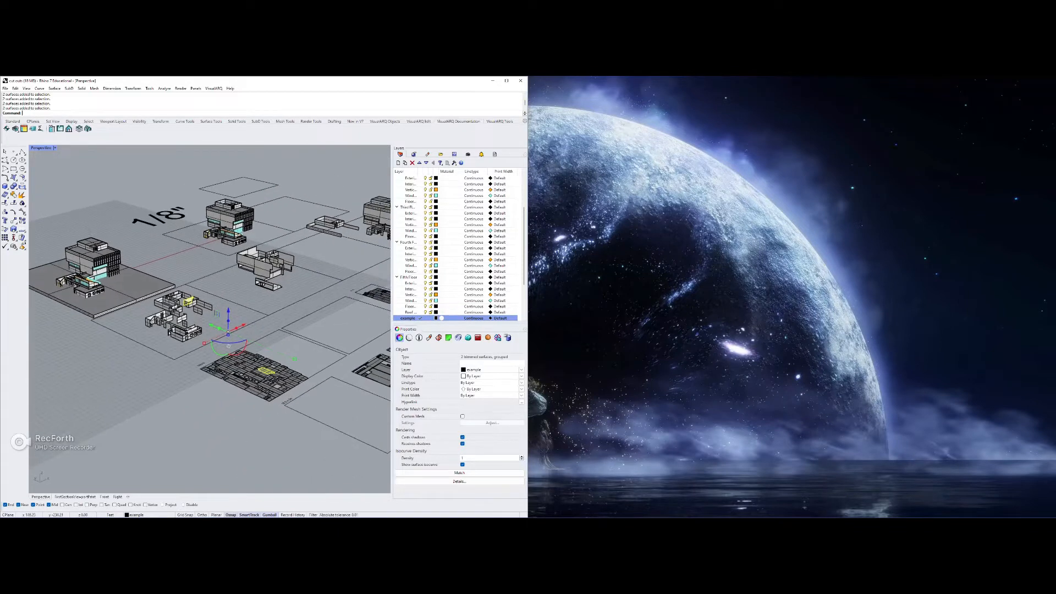
{"action": "key", "text": "Escape"}
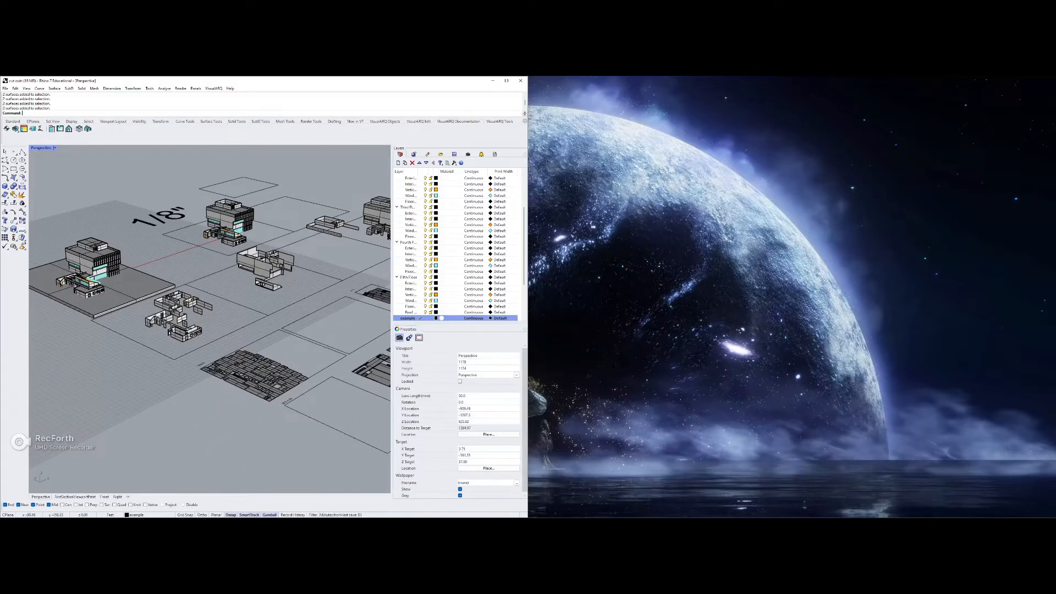
Step: Launch Grasshopper and load the Open Nest Nesting Script file from the Week 1 - first draft drawings folder onto its canvas
{"action": "key", "text": "Return"}
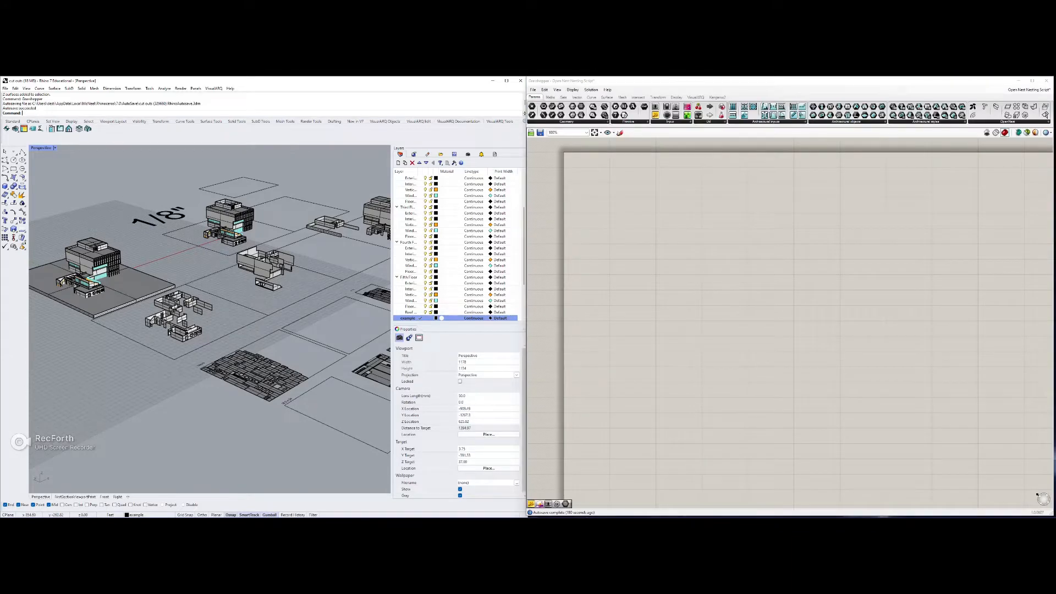
{"action": "left_click", "coordinate": [507, 513]}
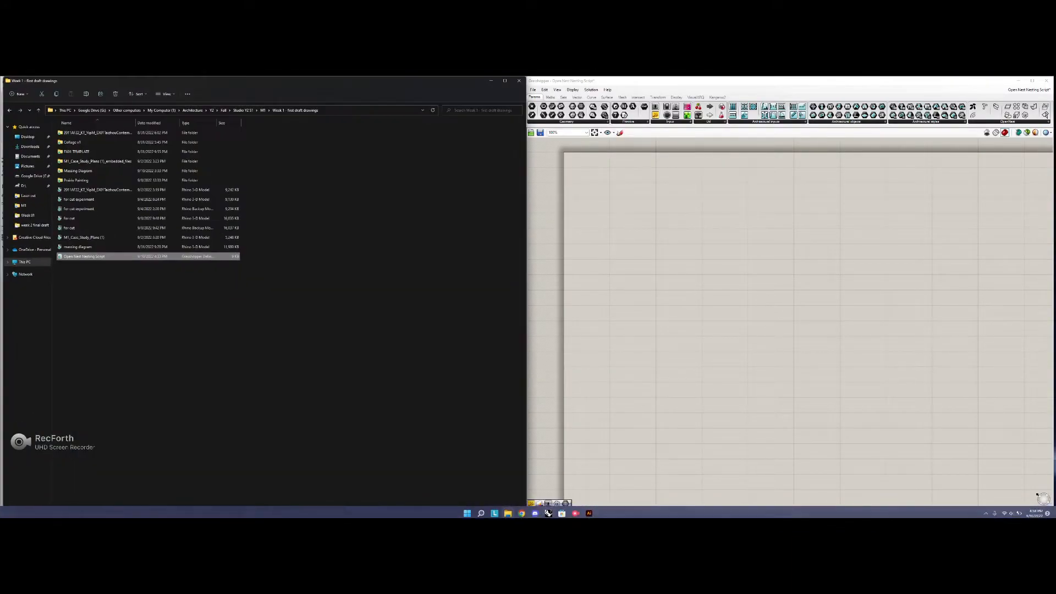
{"action": "left_click_drag", "start_coordinate": [110, 256], "coordinate": [708, 366]}
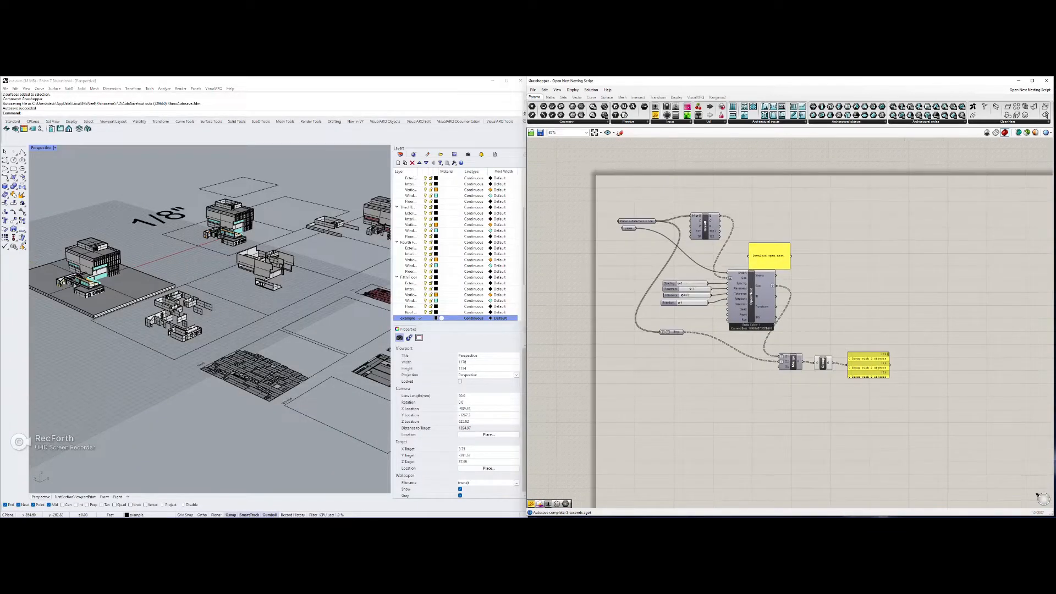
Step: Select the large front wall face and the adjoining side wall faces of the main building beside the 1/8" label
{"action": "scroll", "coordinate": [210, 319], "scroll_direction": "up", "scroll_amount": 5}
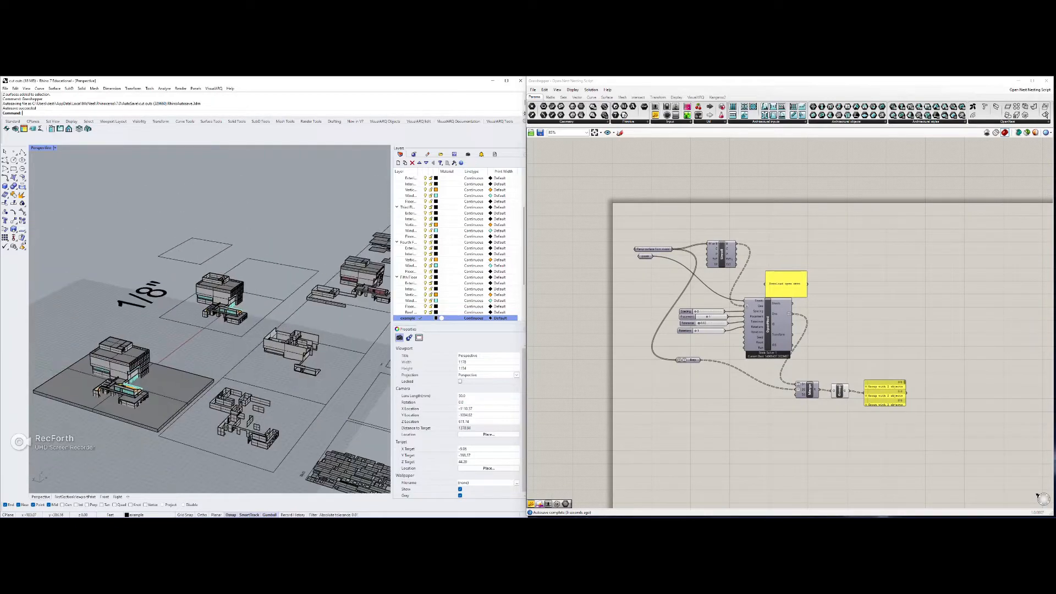
{"action": "mouse_move", "coordinate": [209, 319]}
{"action": "right_mouse_down"}
{"action": "mouse_move", "coordinate": [165, 297]}
{"action": "mouse_move", "coordinate": [198, 301]}
{"action": "right_mouse_up"}
{"action": "scroll", "coordinate": [209, 319], "scroll_direction": "up", "scroll_amount": 5}
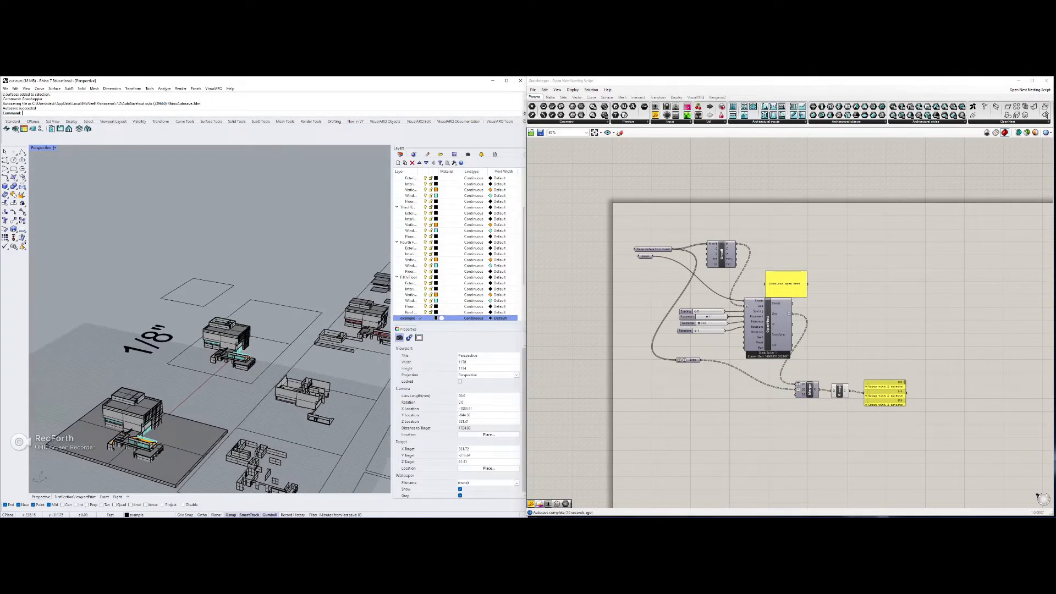
{"action": "right_click_drag", "start_coordinate": [198, 302], "coordinate": [259, 304]}
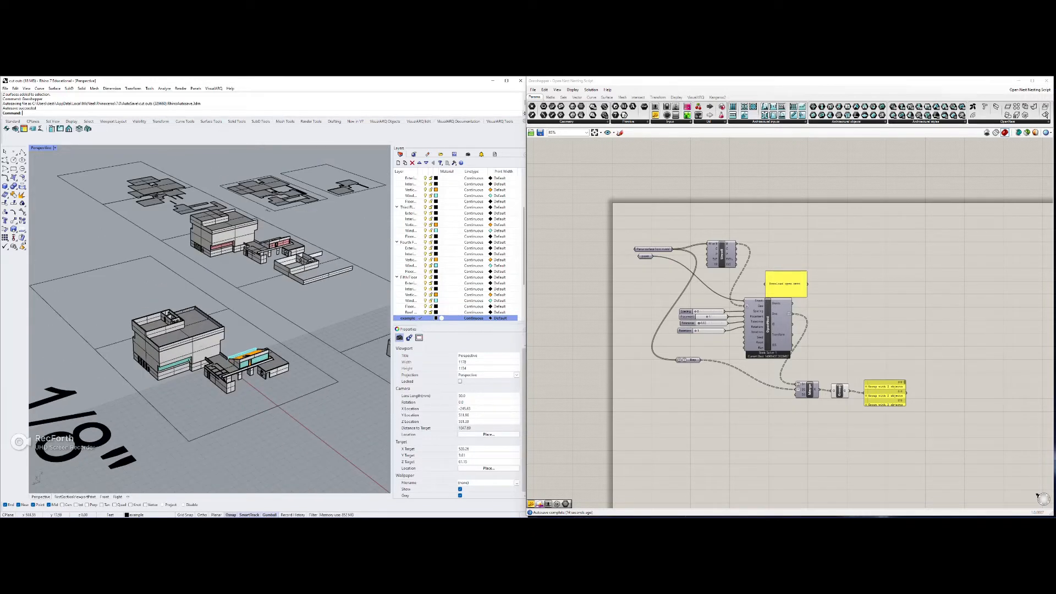
{"action": "scroll", "coordinate": [209, 341], "scroll_direction": "up", "scroll_amount": 5}
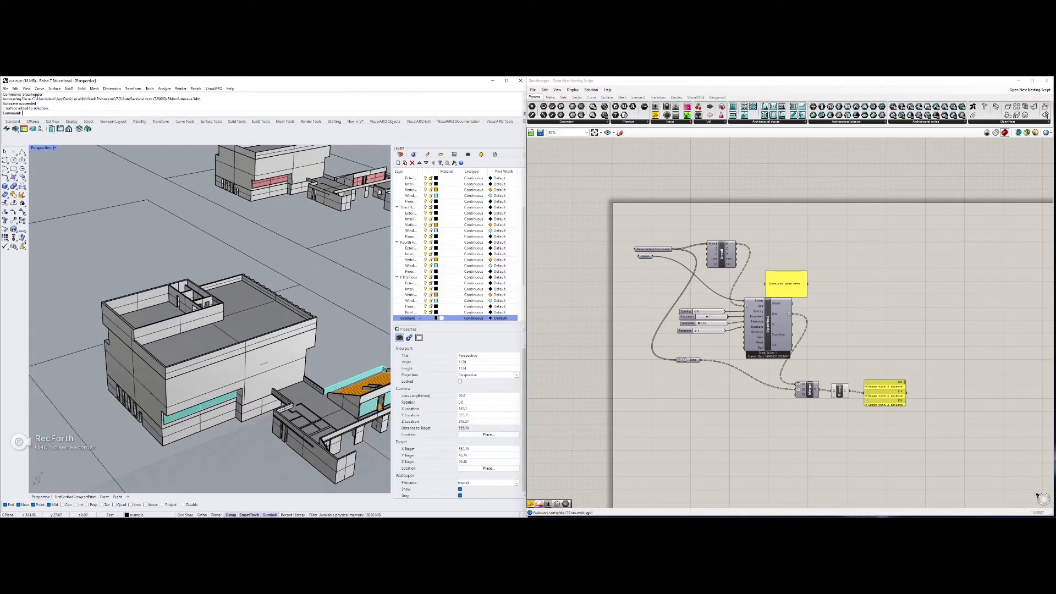
{"action": "left_click", "coordinate": [223, 382]}
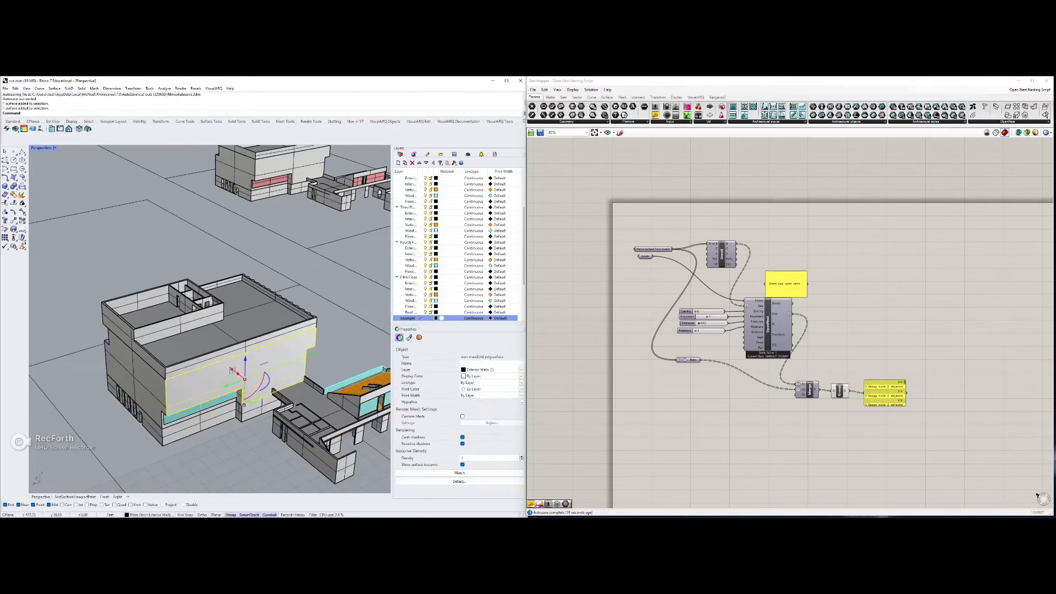
{"action": "left_click", "coordinate": [222, 387]}
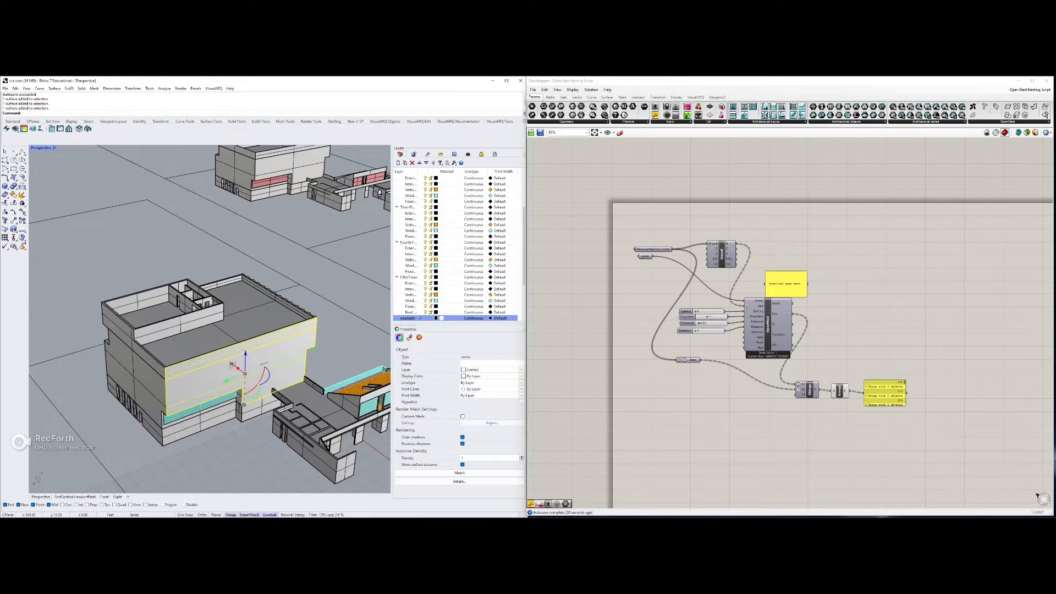
{"action": "left_click", "coordinate": [135, 374], "text": "ctrl+shift"}
{"action": "left_click", "coordinate": [118, 318], "text": "ctrl+shift"}
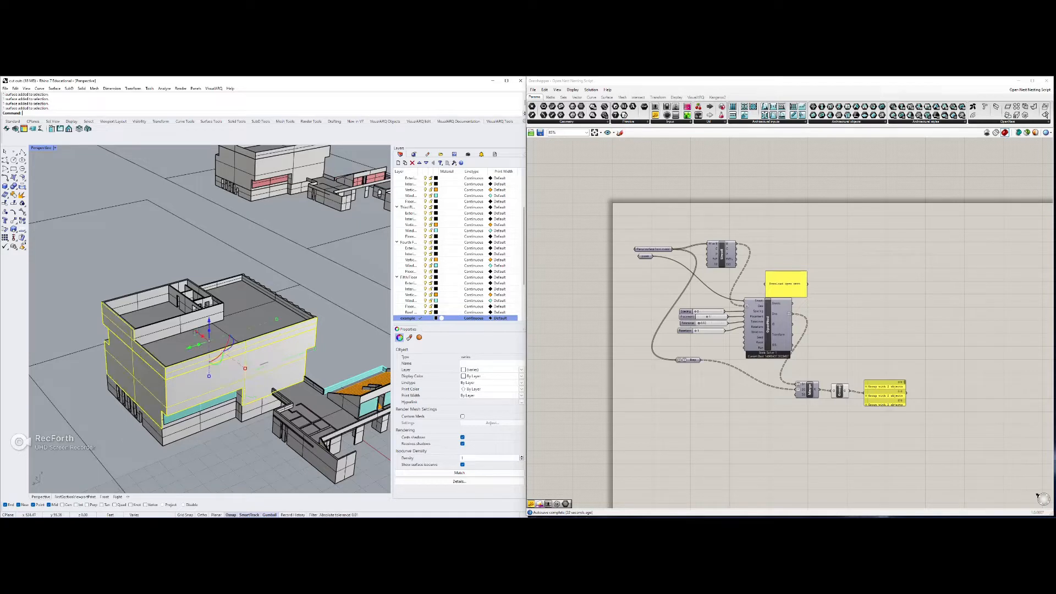
Step: Add the slotted lower side wall and the lower front wall faces of the main building to the selection
{"action": "right_click_drag", "start_coordinate": [209, 374], "coordinate": [242, 350]}
{"action": "left_click", "coordinate": [184, 420], "text": "ctrl+shift"}
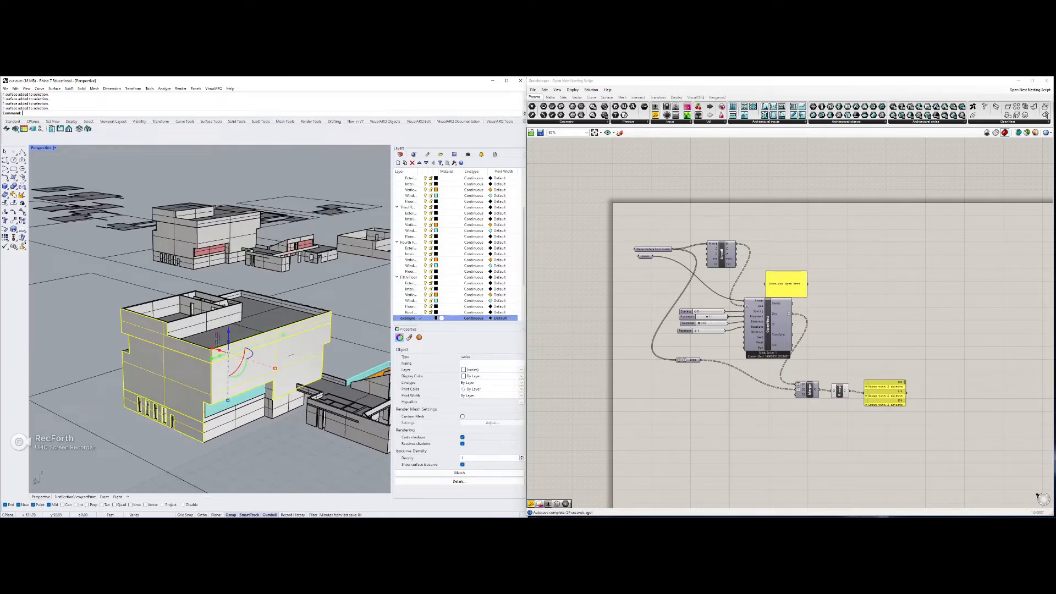
{"action": "left_click", "coordinate": [229, 433], "text": "ctrl+shift"}
{"action": "left_click", "coordinate": [246, 443]}
{"action": "left_click", "coordinate": [271, 411], "text": "ctrl+shift"}
{"action": "left_click", "coordinate": [295, 428]}
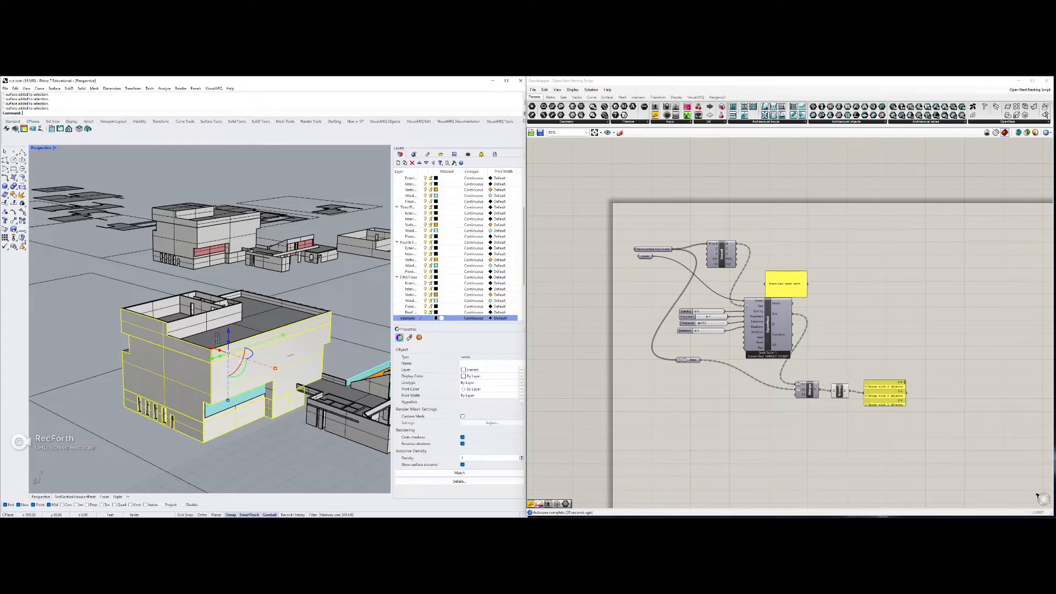
Step: Extend the selection with the remaining exterior wall faces on the opposite side of the main building
{"action": "right_click_drag", "start_coordinate": [248, 355], "coordinate": [212, 435]}
{"action": "scroll", "coordinate": [273, 387], "scroll_direction": "up", "scroll_amount": 3}
{"action": "scroll", "coordinate": [297, 338], "scroll_direction": "up", "scroll_amount": 5}
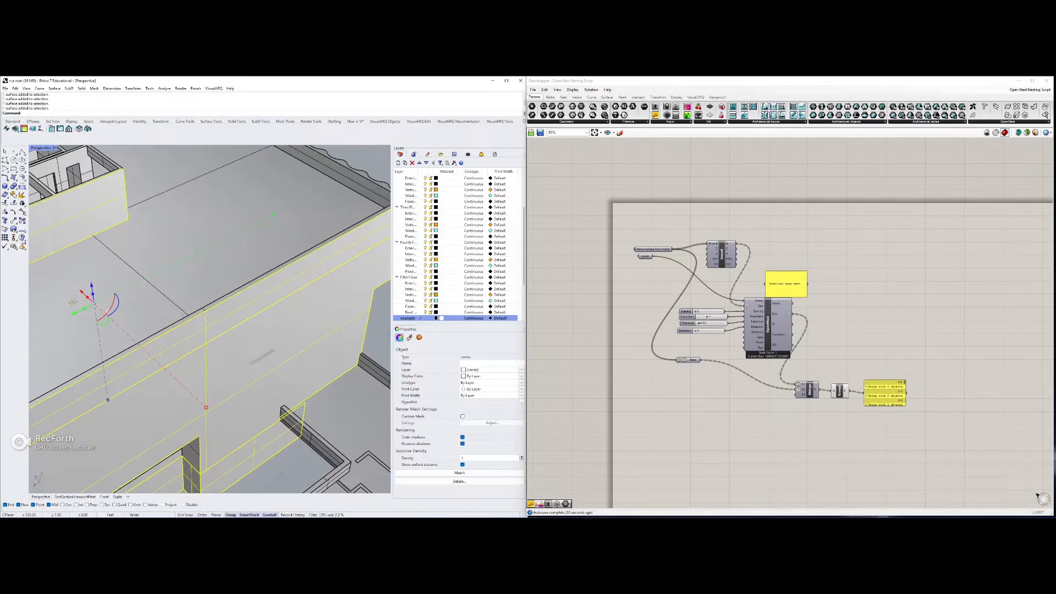
{"action": "scroll", "coordinate": [270, 352], "scroll_direction": "down", "scroll_amount": 4}
{"action": "right_click_drag", "start_coordinate": [270, 352], "coordinate": [143, 361]}
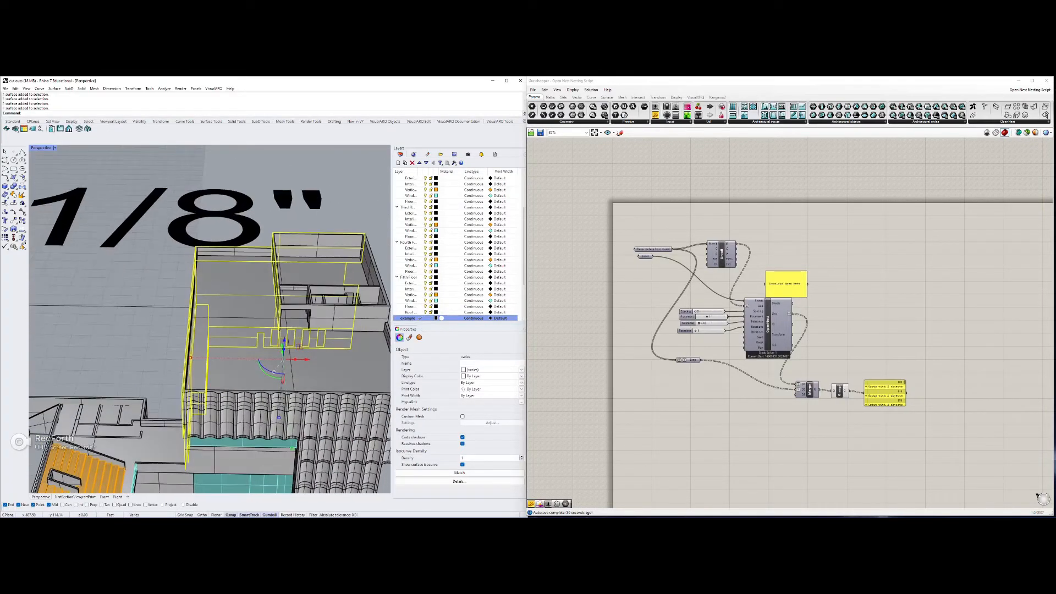
{"action": "right_click_drag", "start_coordinate": [264, 357], "coordinate": [165, 314]}
{"action": "left_click", "coordinate": [209, 368], "text": "shift"}
{"action": "left_click", "coordinate": [209, 418], "text": "shift"}
{"action": "right_click_drag", "start_coordinate": [209, 418], "coordinate": [253, 388]}
{"action": "left_click", "coordinate": [230, 473], "text": "shift"}
{"action": "left_click", "coordinate": [273, 458], "text": "shift"}
{"action": "scroll", "coordinate": [270, 457], "scroll_direction": "down", "scroll_amount": 5}
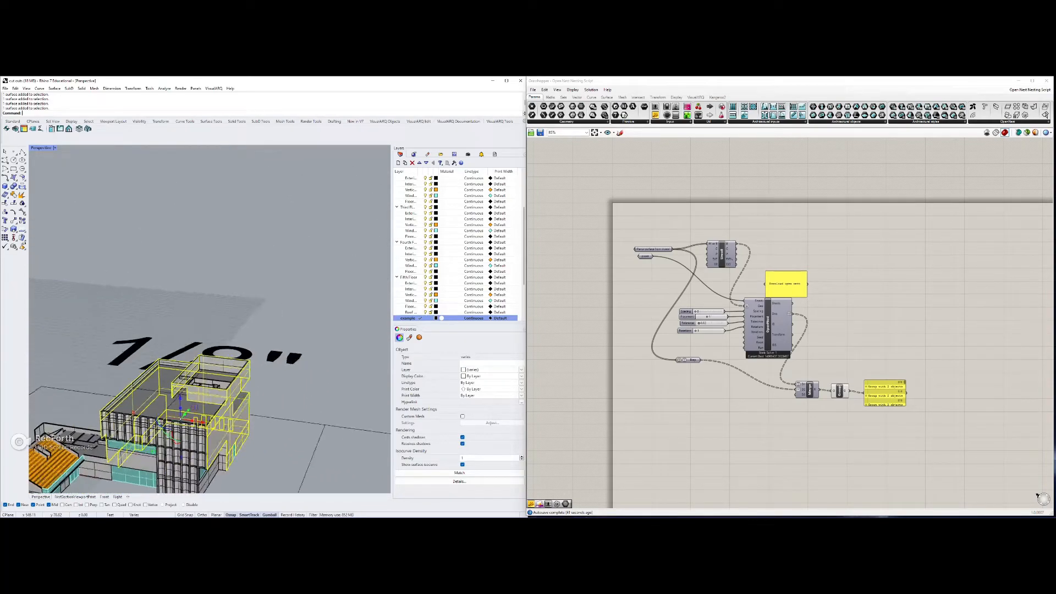
{"action": "right_click_drag", "start_coordinate": [270, 457], "coordinate": [264, 418]}
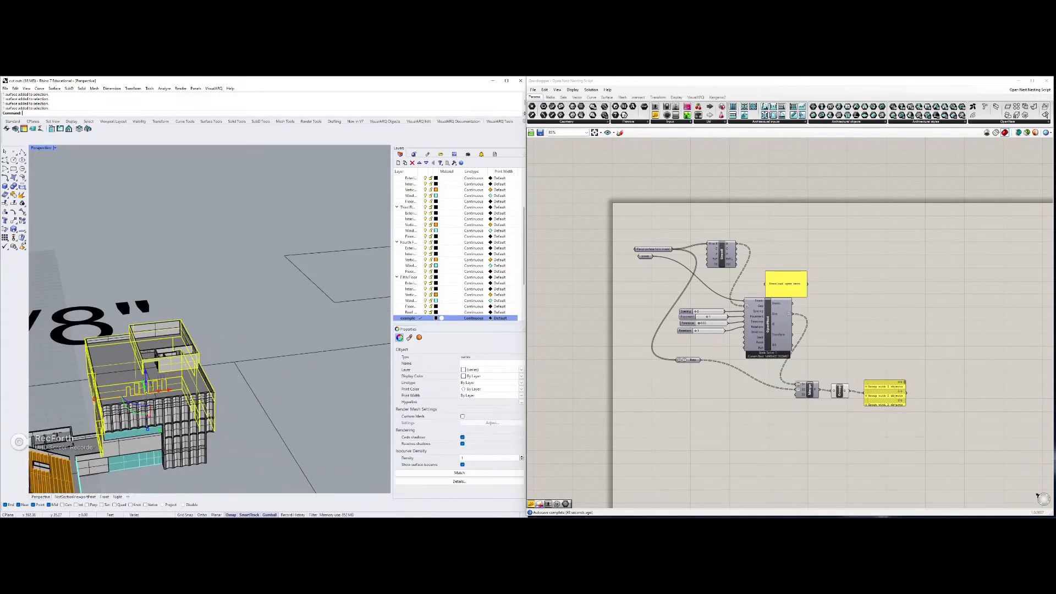
{"action": "scroll", "coordinate": [165, 385], "scroll_direction": "down", "scroll_amount": 5}
{"action": "right_click_drag", "start_coordinate": [173, 392], "coordinate": [253, 372], "text": "shift"}
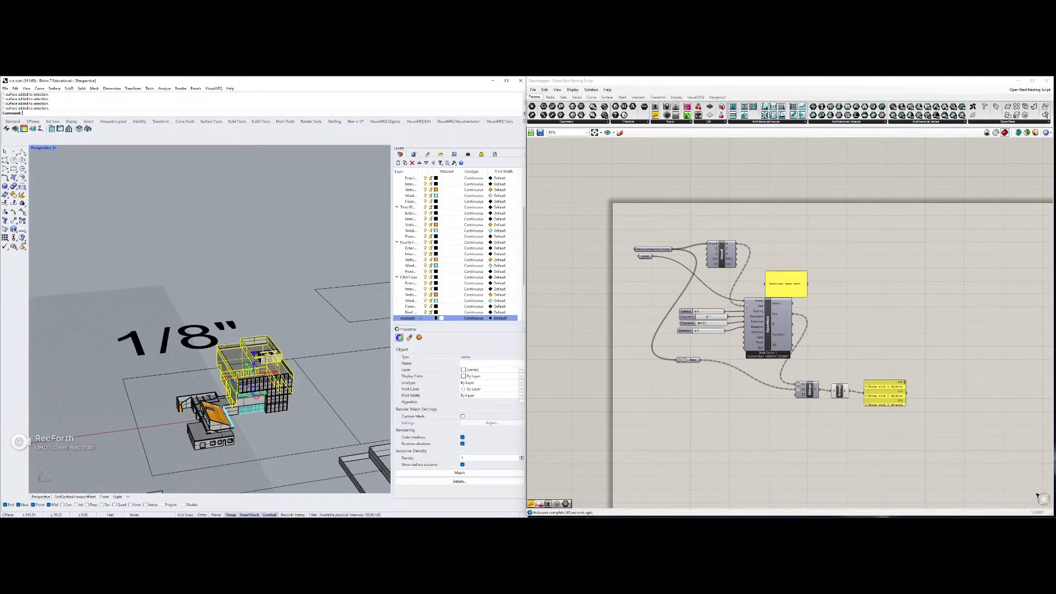
Step: Duplicate the borders of all the selected exterior wall faces with DupBorder
{"action": "type", "text": "DupBorder"}
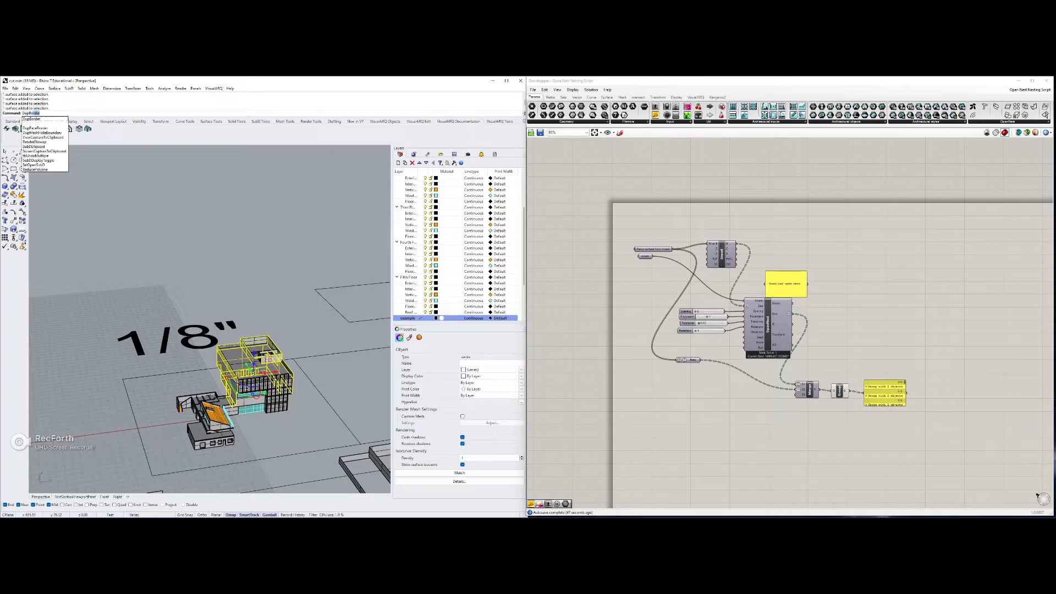
{"action": "key", "text": "Return"}
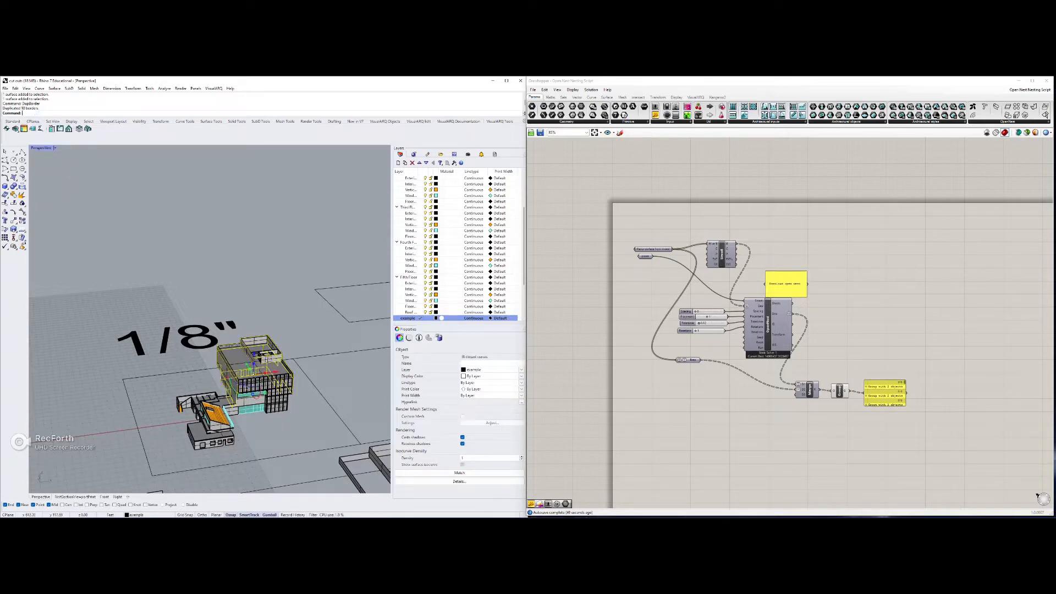
{"action": "right_click_drag", "start_coordinate": [286, 352], "coordinate": [335, 385]}
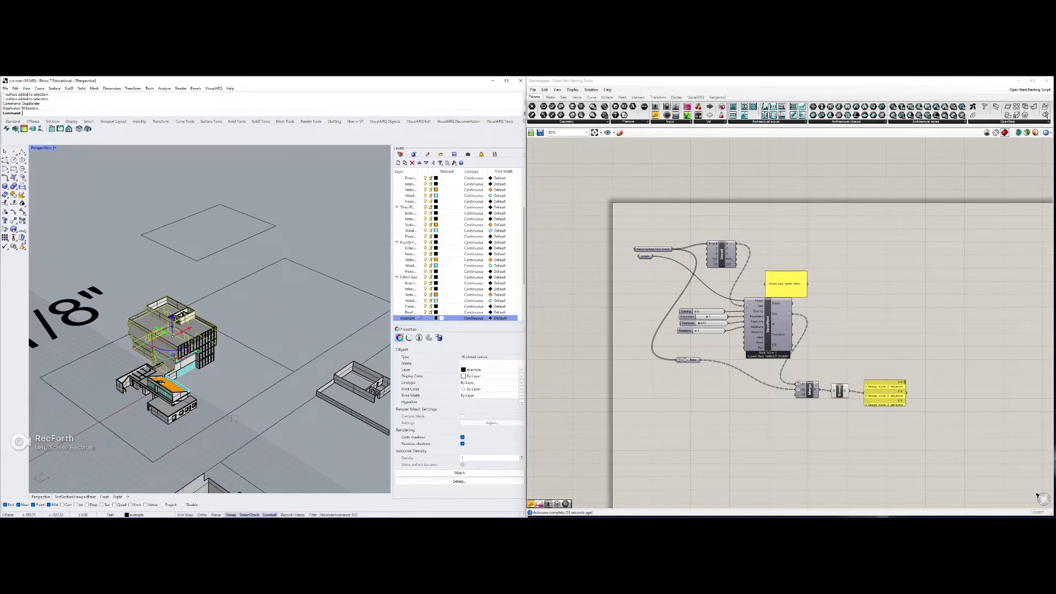
Step: Add the building's base rectangle to the duplicated borders and move them together one rectangle width over, from corner to corner
{"action": "left_click", "coordinate": [270, 388], "text": "shift"}
{"action": "right_click_drag", "start_coordinate": [271, 389], "coordinate": [223, 390]}
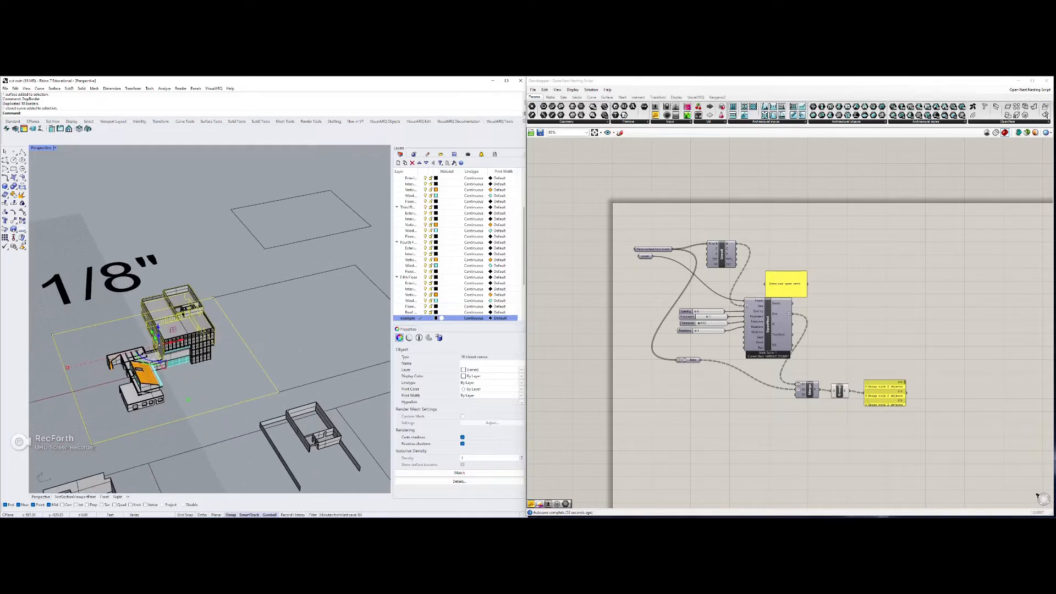
{"action": "type", "text": "Move"}
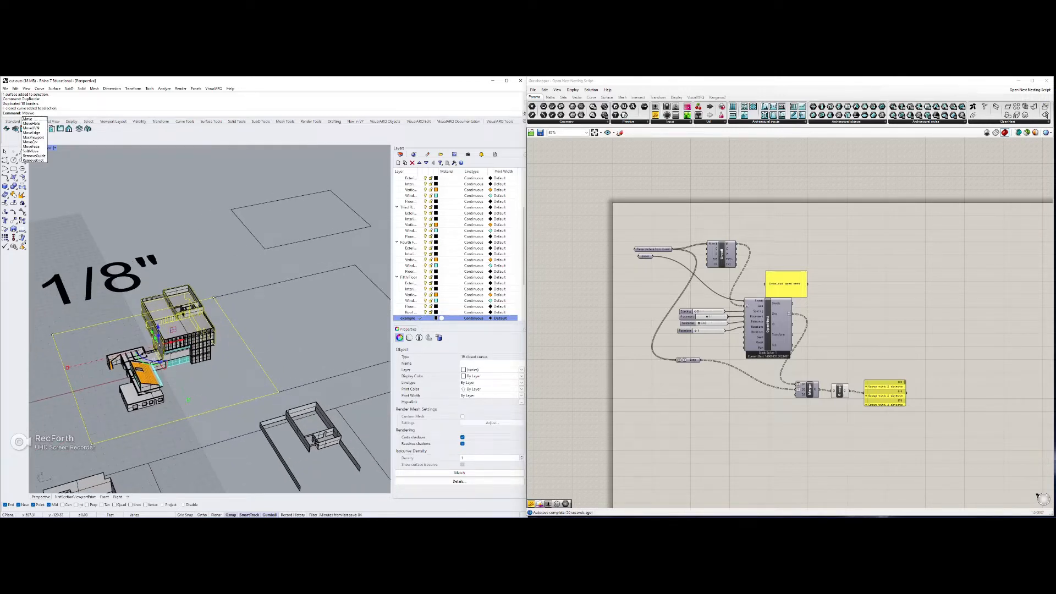
{"action": "key", "text": "Return"}
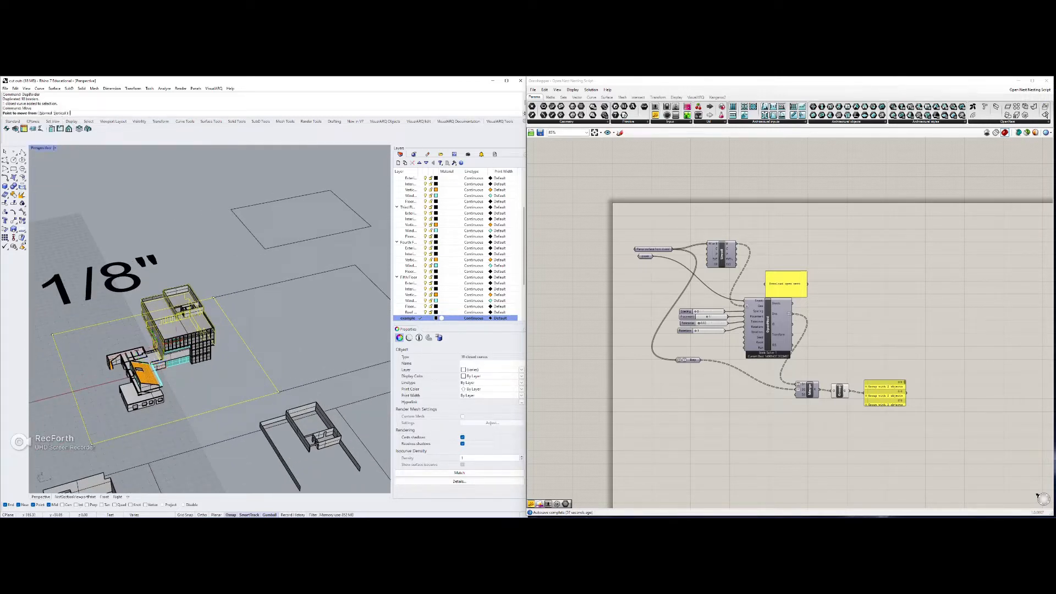
{"action": "left_click", "coordinate": [93, 445]}
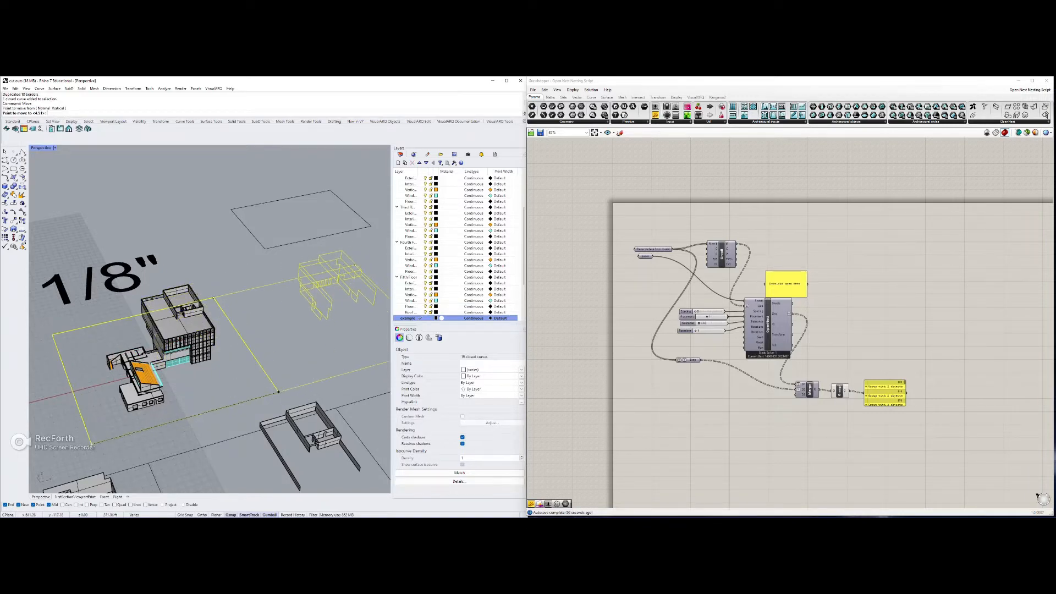
{"action": "left_click", "coordinate": [279, 392]}
{"action": "right_click_drag", "start_coordinate": [289, 405], "coordinate": [226, 422], "text": "shift"}
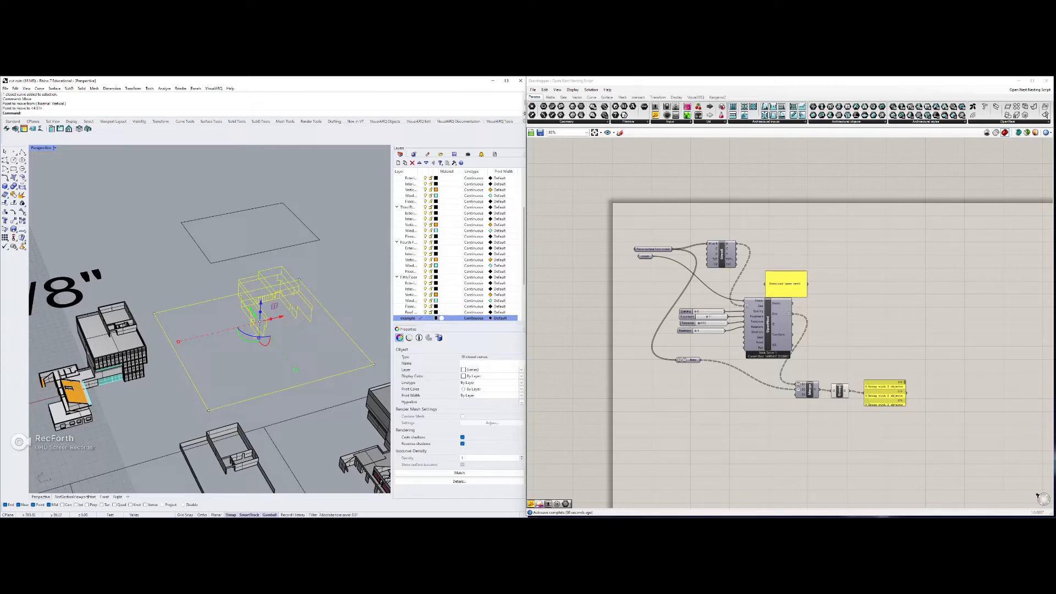
{"action": "right_click_drag", "start_coordinate": [260, 322], "coordinate": [225, 207], "text": "shift"}
{"action": "scroll", "coordinate": [212, 313], "scroll_direction": "down", "scroll_amount": 3}
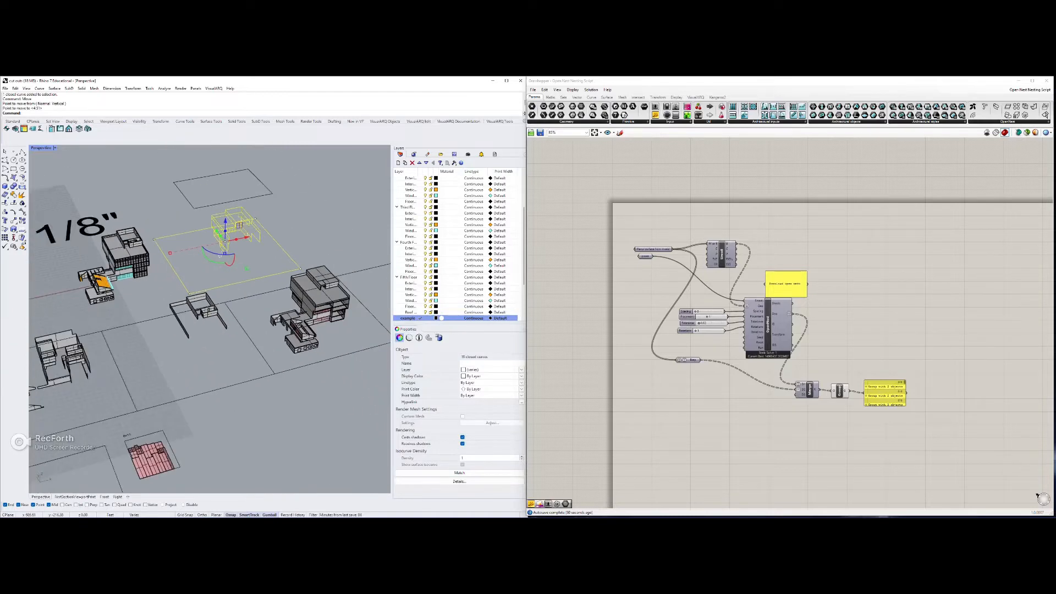
{"action": "right_click_drag", "start_coordinate": [224, 313], "coordinate": [196, 294], "text": "shift"}
{"action": "left_click", "coordinate": [105, 417]}
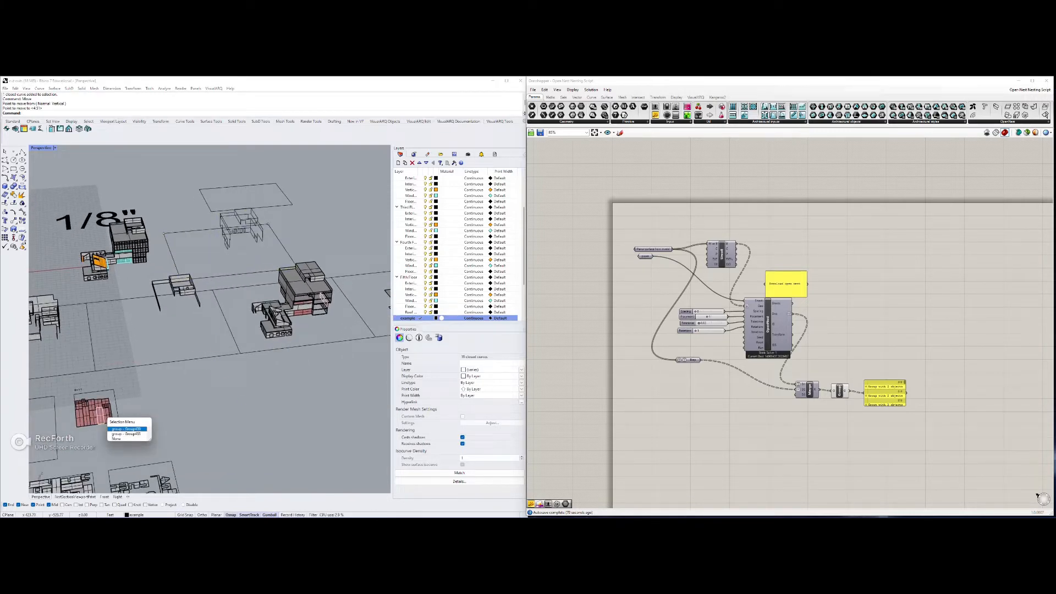
{"action": "left_click", "coordinate": [126, 429]}
{"action": "key", "text": "Escape"}
Step: Create planar surfaces from the moved wall outlines, leaving out the base rectangle, and delete the source curves
{"action": "right_click_drag", "start_coordinate": [327, 330], "coordinate": [176, 435]}
{"action": "scroll", "coordinate": [181, 379], "scroll_direction": "up", "scroll_amount": 4}
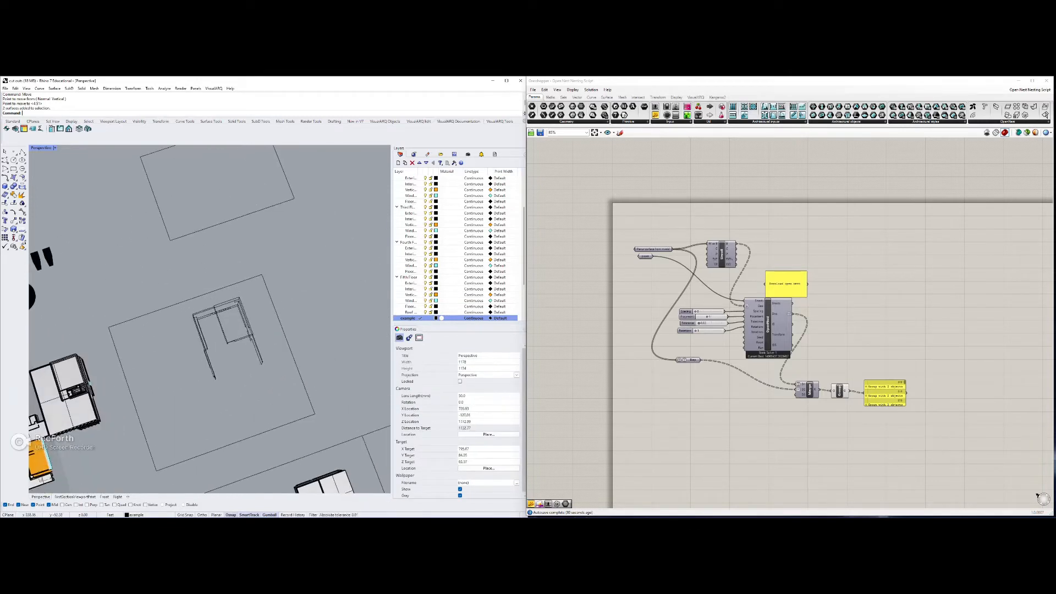
{"action": "left_click_drag", "start_coordinate": [270, 391], "coordinate": [197, 301]}
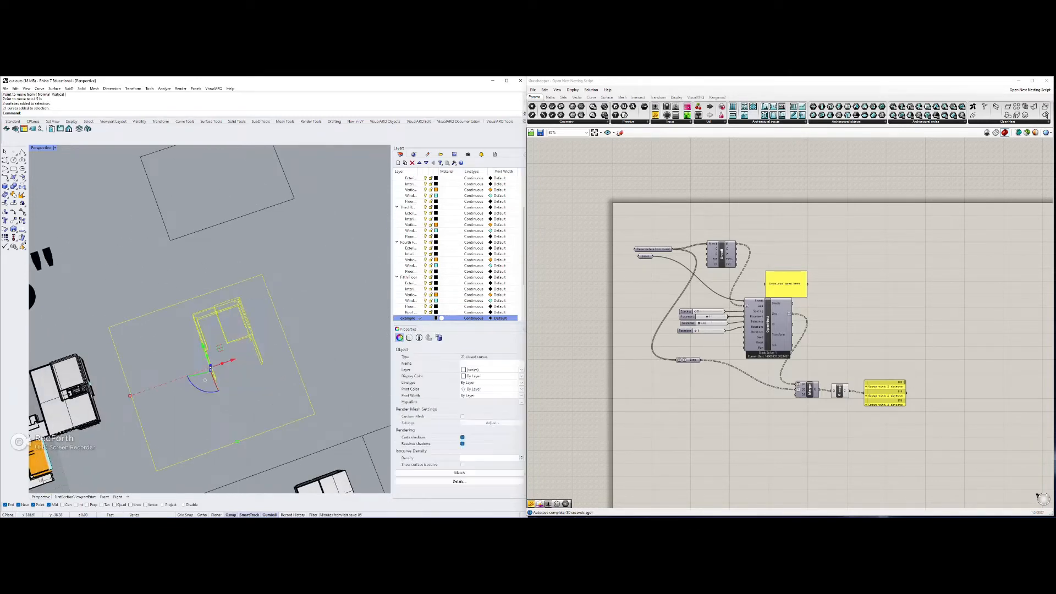
{"action": "left_click_drag", "start_coordinate": [334, 369], "coordinate": [295, 385], "text": "ctrl"}
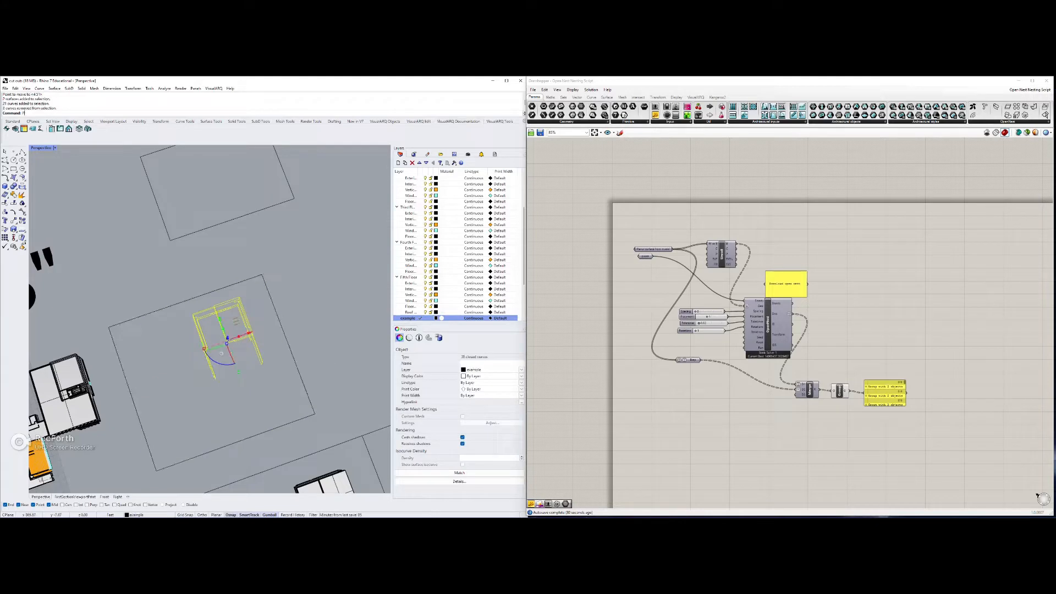
{"action": "key", "text": "Return"}
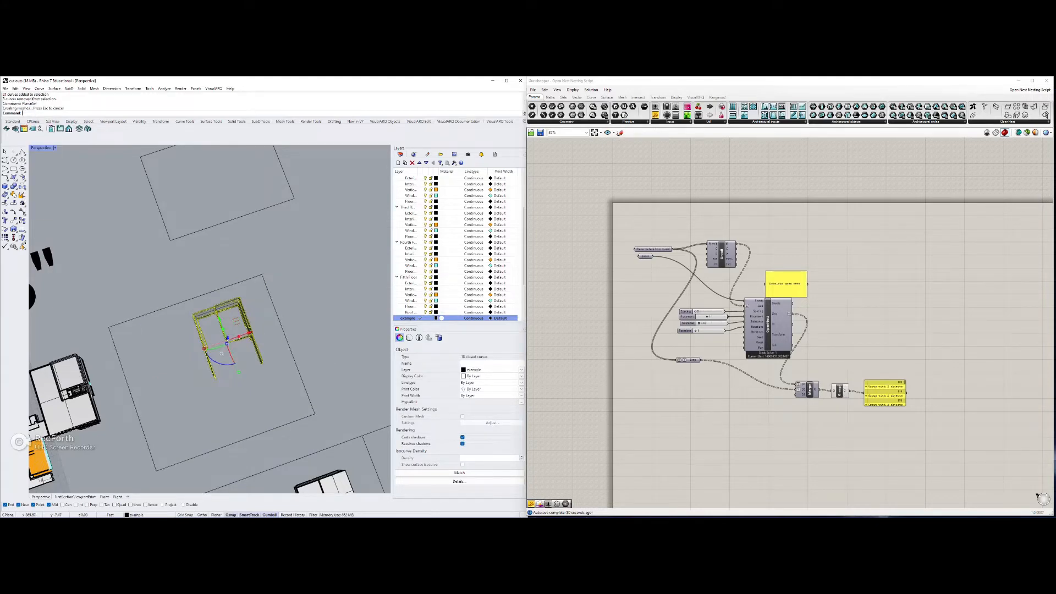
{"action": "right_click_drag", "start_coordinate": [300, 379], "coordinate": [358, 311]}
{"action": "key", "text": "Delete"}
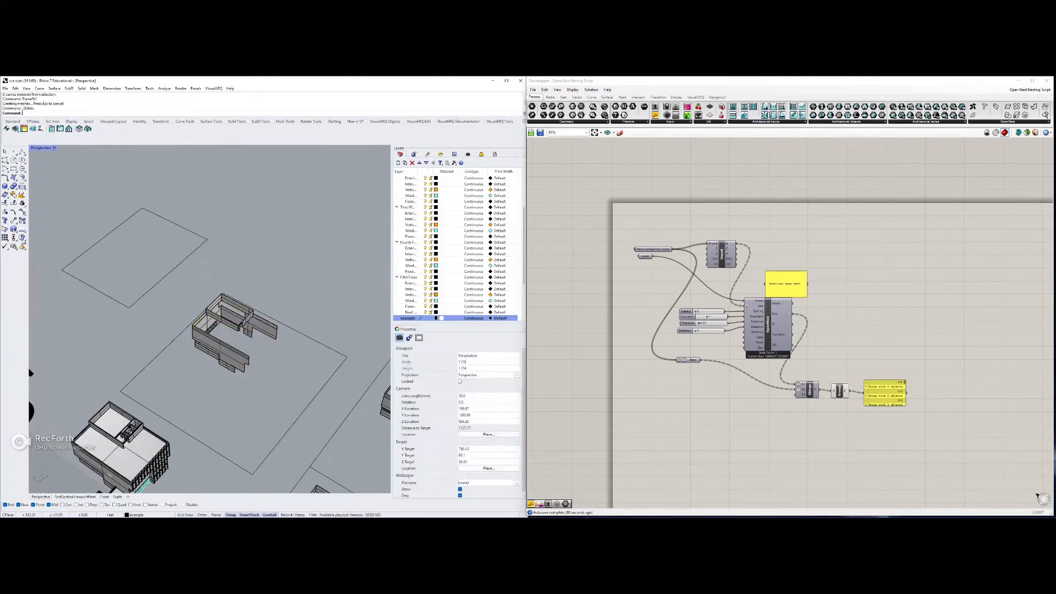
Step: Join the new planar wall surfaces into one polysurface and merge all its coplanar faces
{"action": "right_click_drag", "start_coordinate": [209, 286], "coordinate": [220, 363]}
{"action": "left_click_drag", "start_coordinate": [240, 399], "coordinate": [170, 315]}
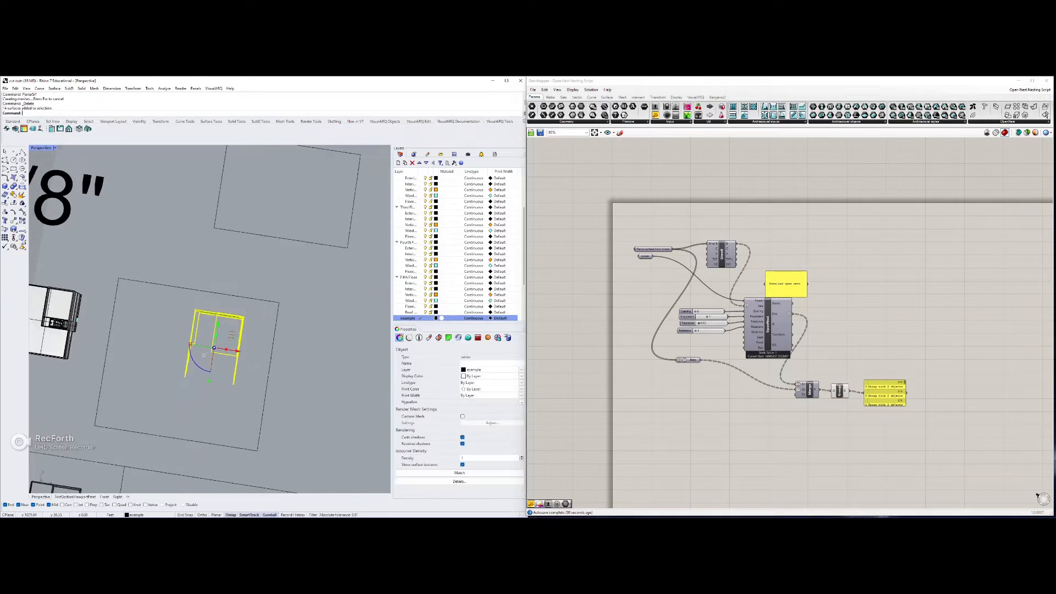
{"action": "right_click_drag", "start_coordinate": [170, 314], "coordinate": [209, 331]}
{"action": "key", "text": "Return"}
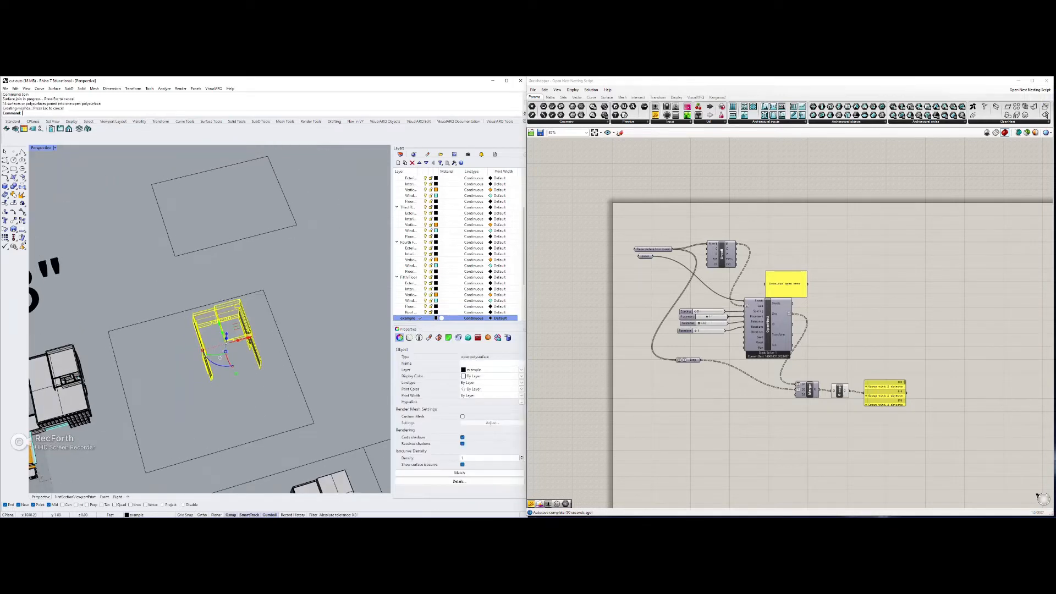
{"action": "type", "text": "MergeAllCoplanarFaces"}
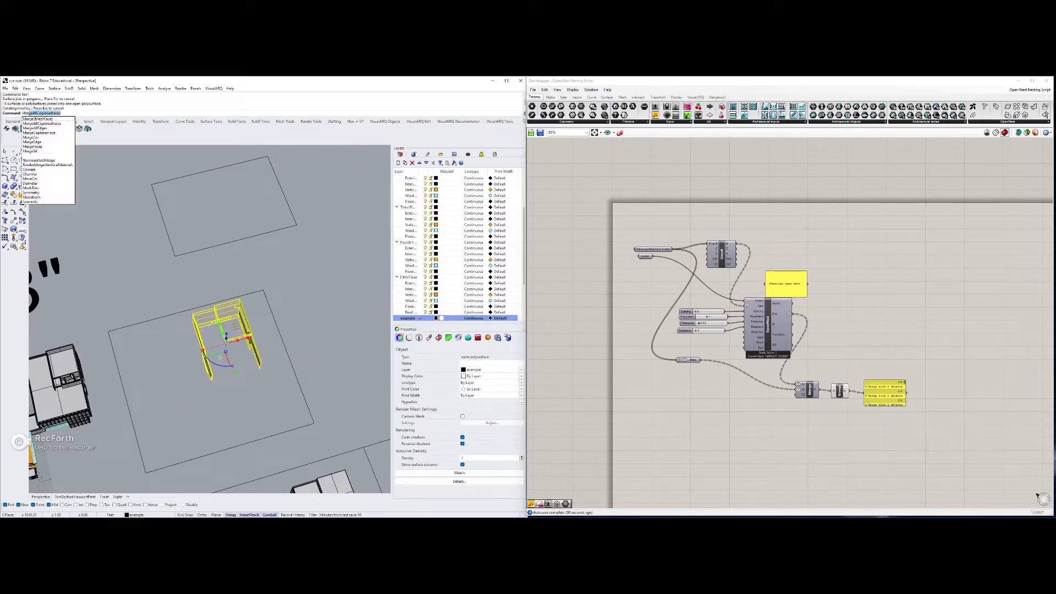
{"action": "key", "text": "Return"}
{"action": "right_click_drag", "start_coordinate": [209, 330], "coordinate": [286, 280]}
{"action": "key", "text": "Escape"}
Step: Explode the merged wall polysurface into separate surfaces
{"action": "right_click_drag", "start_coordinate": [245, 335], "coordinate": [219, 392]}
{"action": "left_click_drag", "start_coordinate": [220, 386], "coordinate": [179, 322]}
{"action": "right_click_drag", "start_coordinate": [254, 401], "coordinate": [312, 385]}
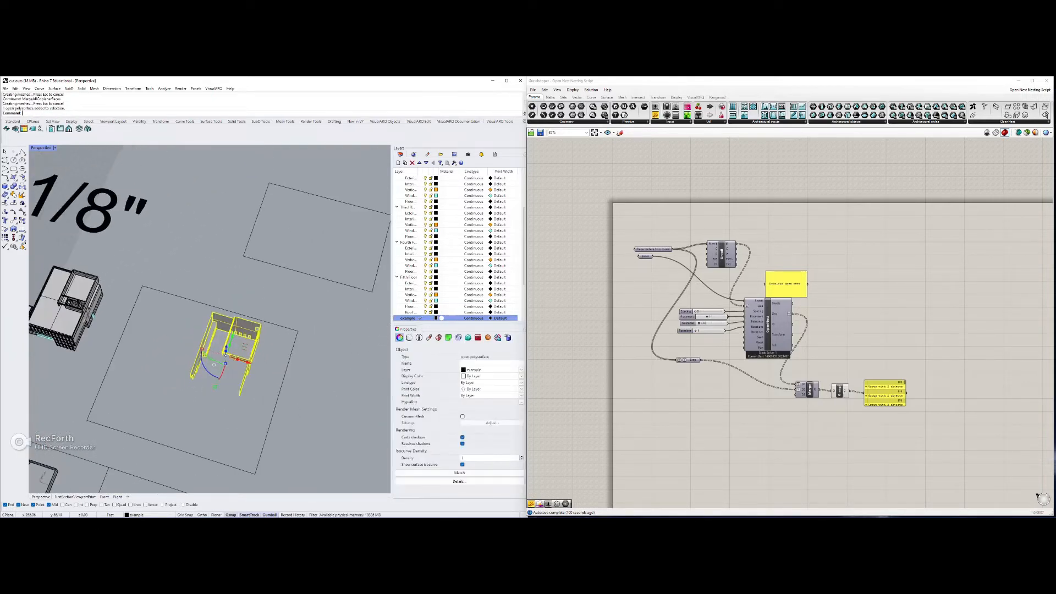
{"action": "type", "text": "Explode"}
{"action": "key", "text": "Return"}
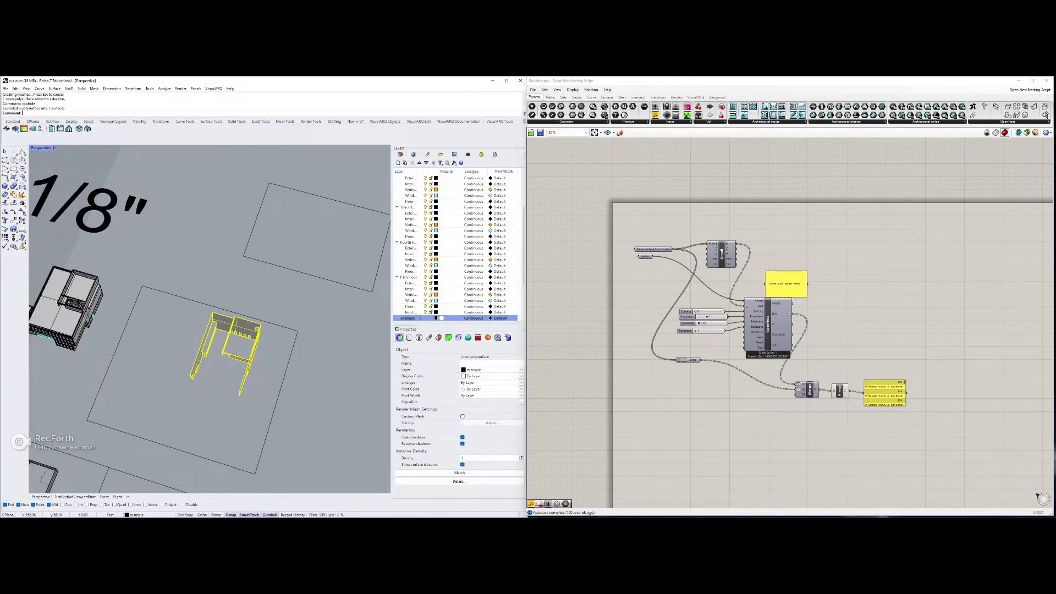
{"action": "right_click_drag", "start_coordinate": [220, 386], "coordinate": [286, 333]}
{"action": "key", "text": "Escape"}
Step: Inspect the separated wall surfaces from several sides for correctly merged faces
{"action": "right_click_drag", "start_coordinate": [257, 378], "coordinate": [305, 378]}
{"action": "right_click_drag", "start_coordinate": [239, 352], "coordinate": [352, 356]}
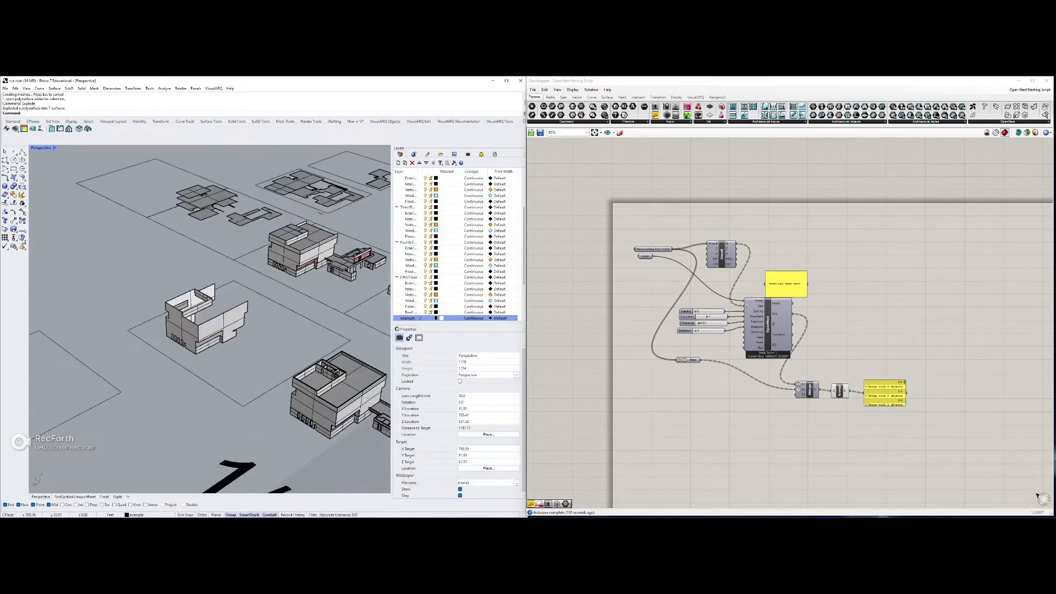
{"action": "scroll", "coordinate": [220, 313], "scroll_direction": "up", "scroll_amount": 4}
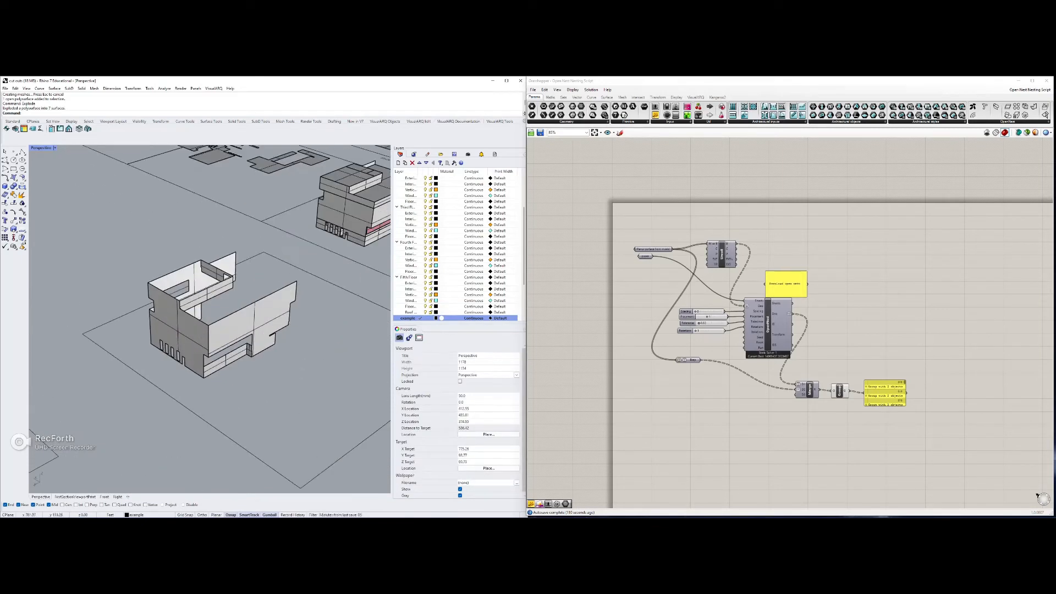
{"action": "right_click_drag", "start_coordinate": [108, 332], "coordinate": [250, 323]}
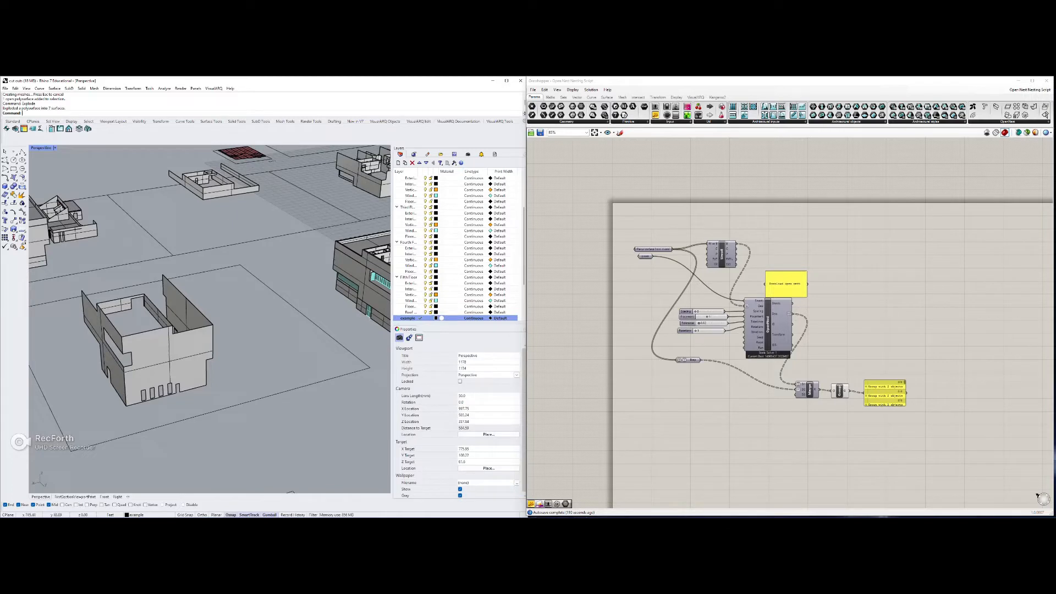
{"action": "key", "text": "Return"}
{"action": "right_click_drag", "start_coordinate": [267, 339], "coordinate": [182, 385]}
{"action": "scroll", "coordinate": [330, 394], "scroll_direction": "down", "scroll_amount": 4}
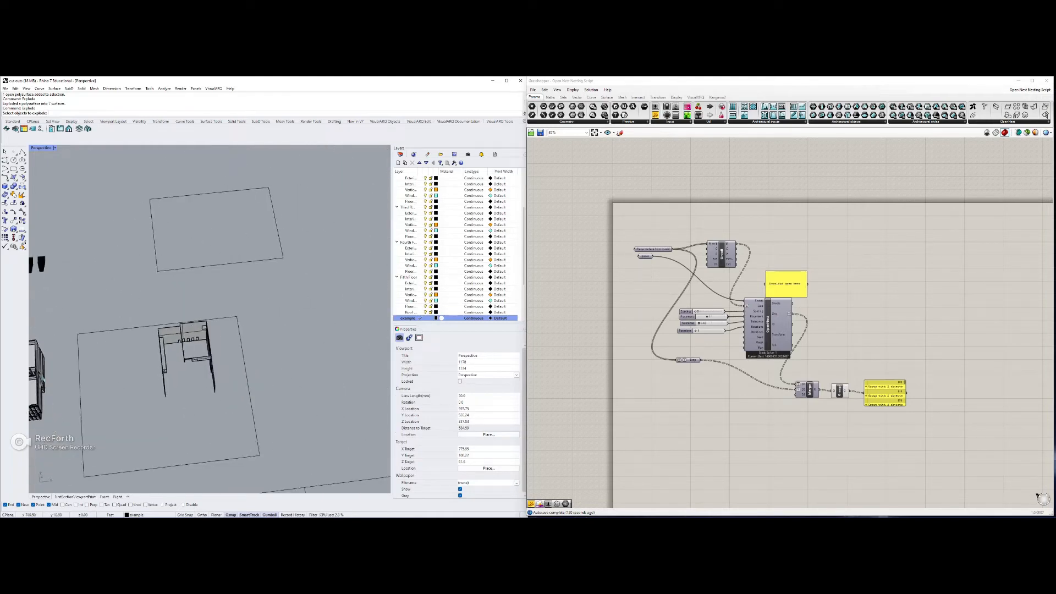
Step: Copy the empty sheet rectangle next to the red nested pieces to the free area beside the separated wall surfaces
{"action": "scroll", "coordinate": [176, 418], "scroll_direction": "down", "scroll_amount": 2}
{"action": "scroll", "coordinate": [188, 440], "scroll_direction": "down", "scroll_amount": 2}
{"action": "right_click_drag", "start_coordinate": [154, 432], "coordinate": [233, 314], "text": "shift"}
{"action": "scroll", "coordinate": [253, 374], "scroll_direction": "down", "scroll_amount": 2}
{"action": "scroll", "coordinate": [209, 319], "scroll_direction": "down", "scroll_amount": 3}
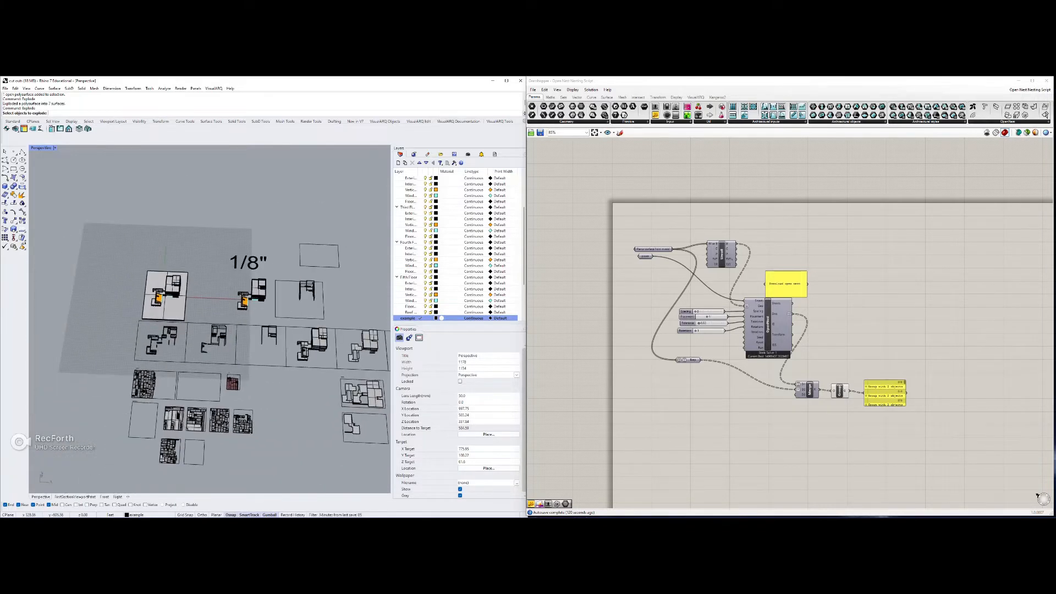
{"action": "left_click", "coordinate": [198, 375]}
{"action": "right_click_drag", "start_coordinate": [198, 388], "coordinate": [170, 409], "text": "shift"}
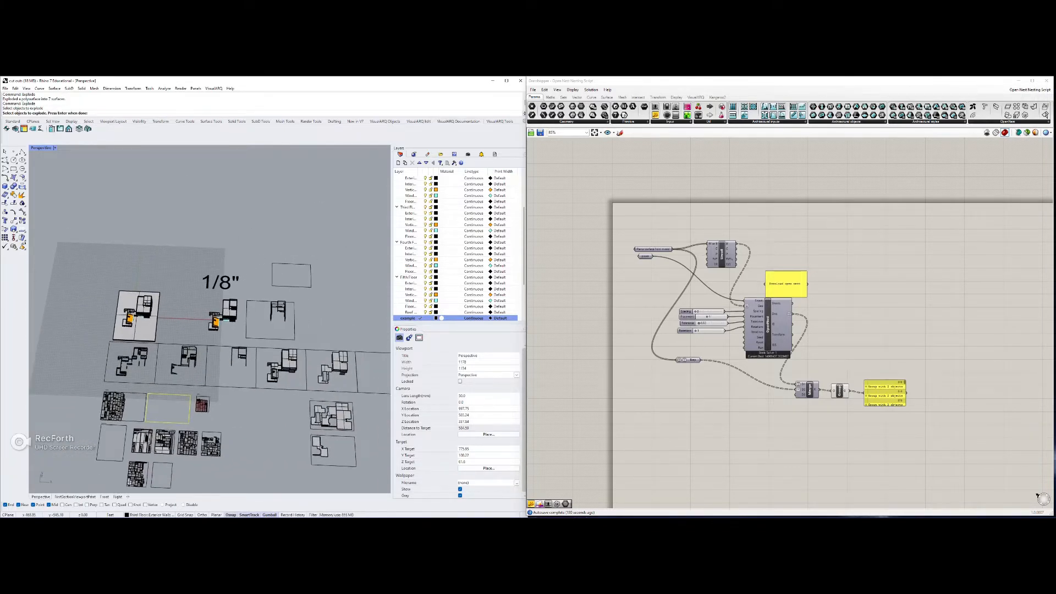
{"action": "scroll", "coordinate": [148, 401], "scroll_direction": "up", "scroll_amount": 2}
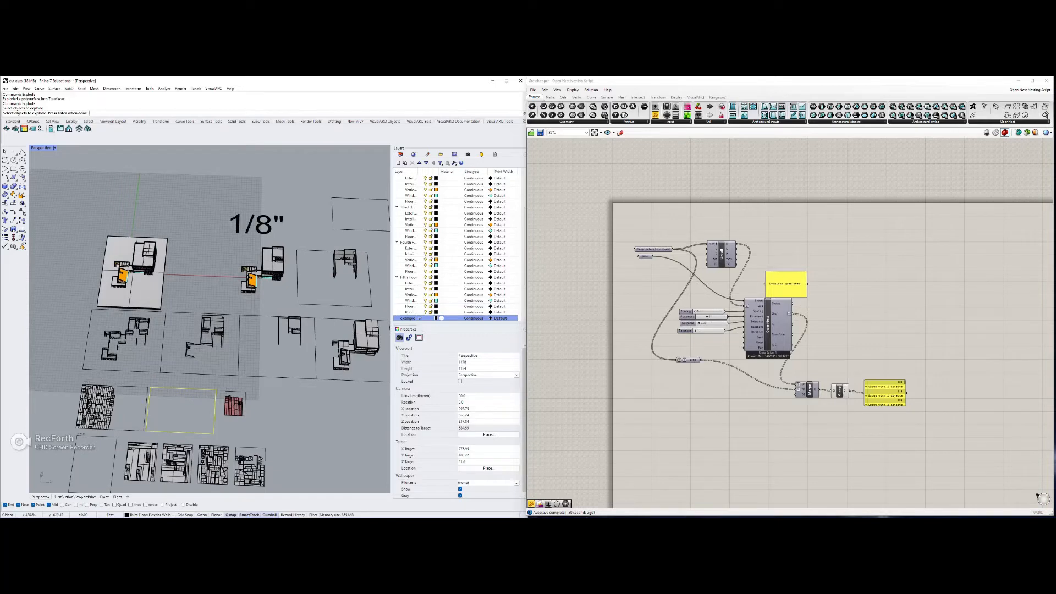
{"action": "key", "text": "Return"}
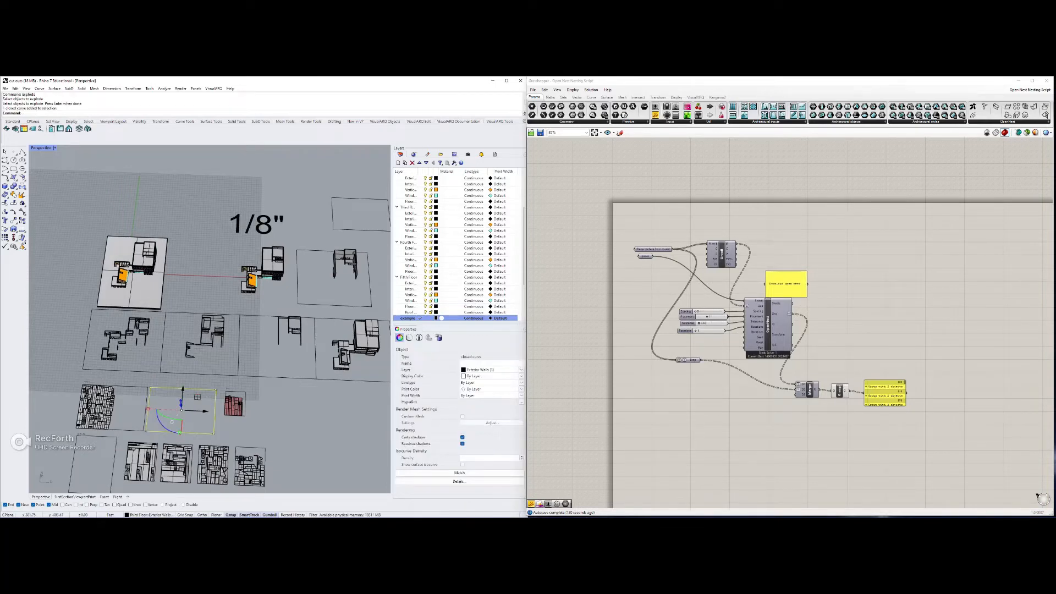
{"action": "scroll", "coordinate": [199, 396], "scroll_direction": "down", "scroll_amount": 2}
{"action": "right_click_drag", "start_coordinate": [199, 396], "coordinate": [154, 409], "text": "shift"}
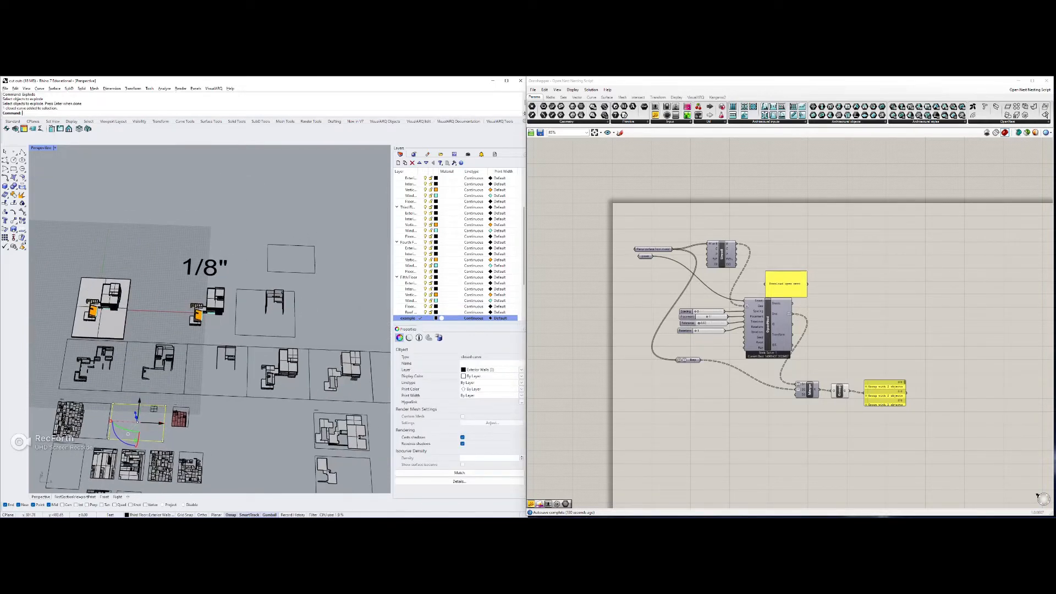
{"action": "left_click_drag", "start_coordinate": [154, 408], "coordinate": [351, 297], "text": "alt"}
{"action": "key", "text": "Escape"}
Step: Create a bounding box around the complete building group beside the 1/8" label
{"action": "right_click_drag", "start_coordinate": [176, 338], "coordinate": [209, 311]}
{"action": "scroll", "coordinate": [201, 313], "scroll_direction": "up", "scroll_amount": 4}
{"action": "left_click", "coordinate": [193, 322]}
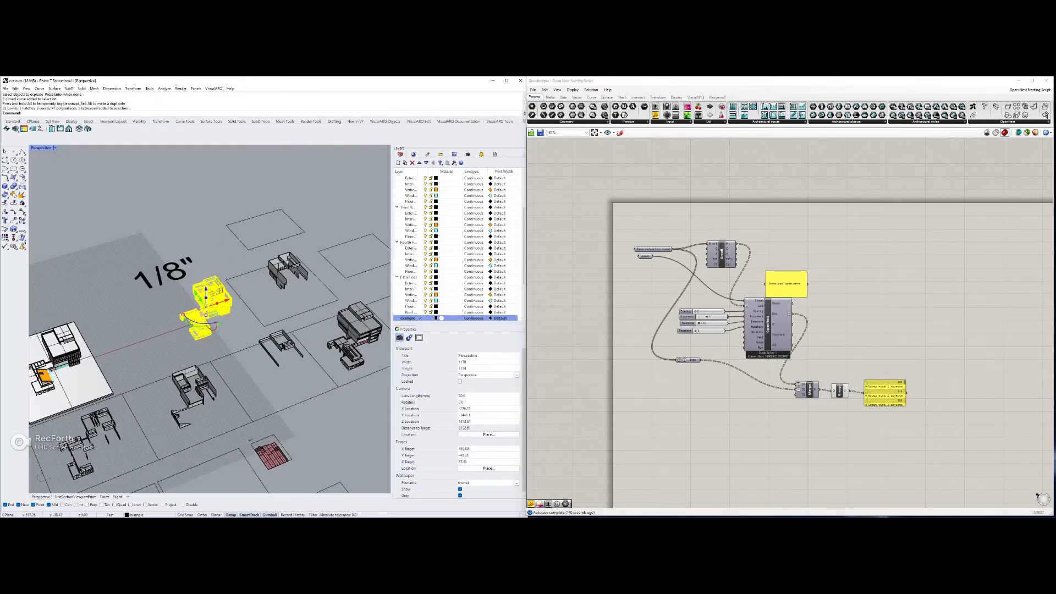
{"action": "type", "text": "Bo"}
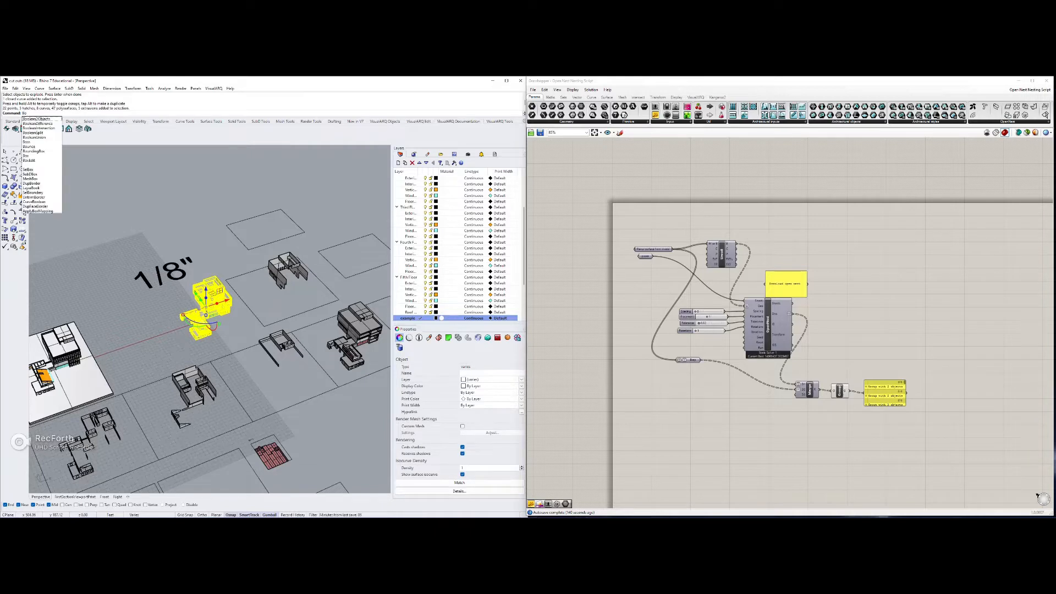
{"action": "type", "text": "u"}
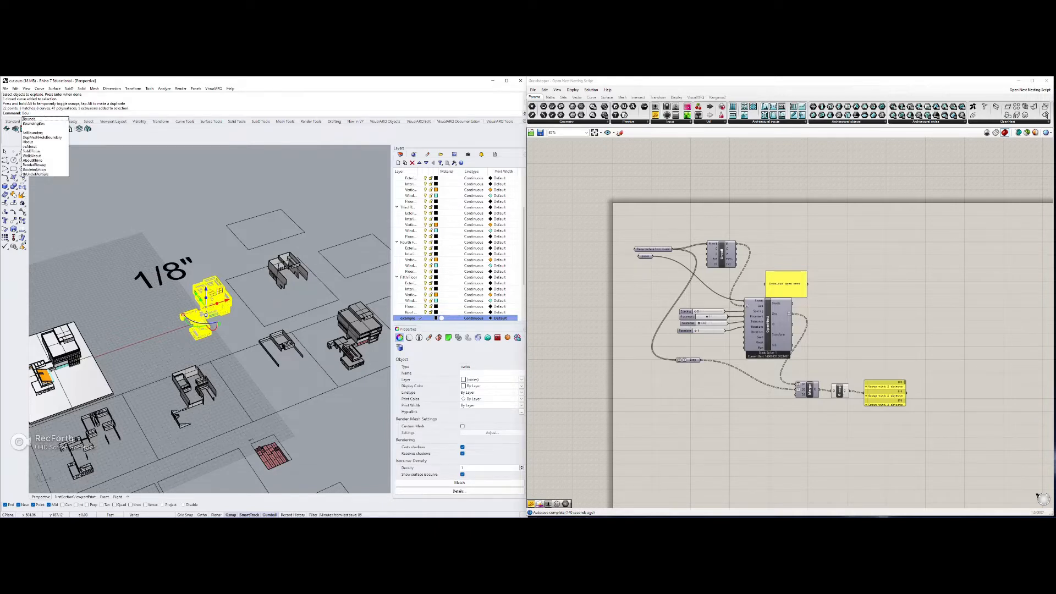
{"action": "type", "text": "ndingBox"}
{"action": "key", "text": "Return"}
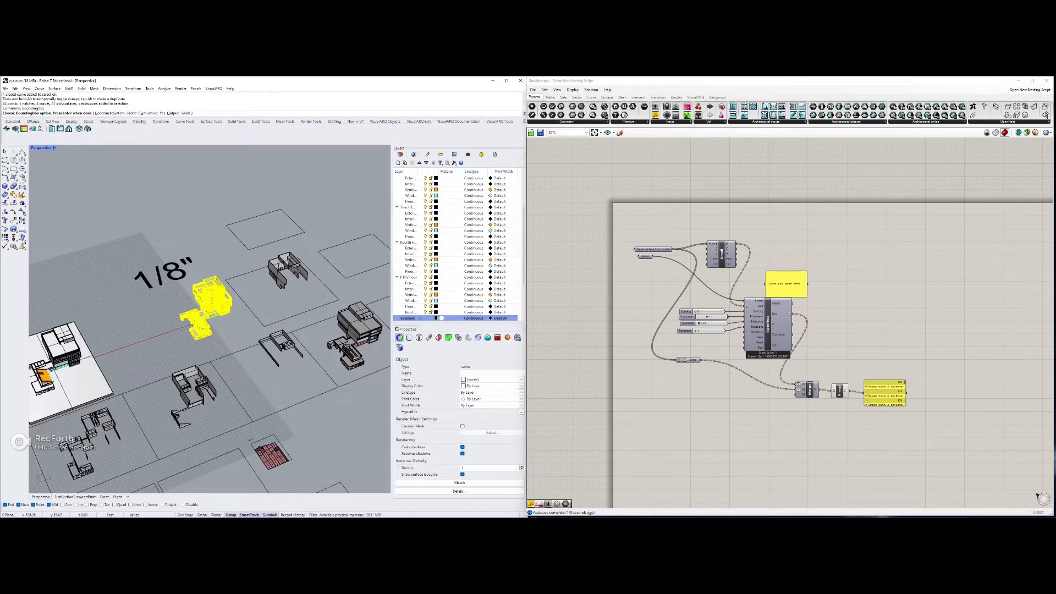
{"action": "key", "text": "Return"}
{"action": "key", "text": "Escape"}
{"action": "right_click_drag", "start_coordinate": [193, 345], "coordinate": [264, 345]}
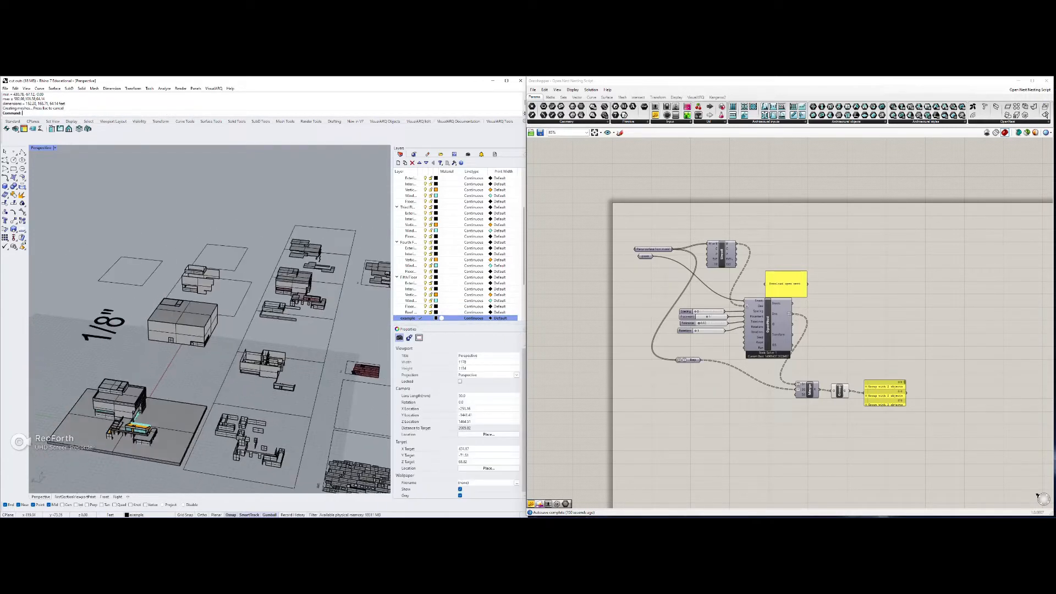
{"action": "scroll", "coordinate": [182, 324], "scroll_direction": "up", "scroll_amount": 5}
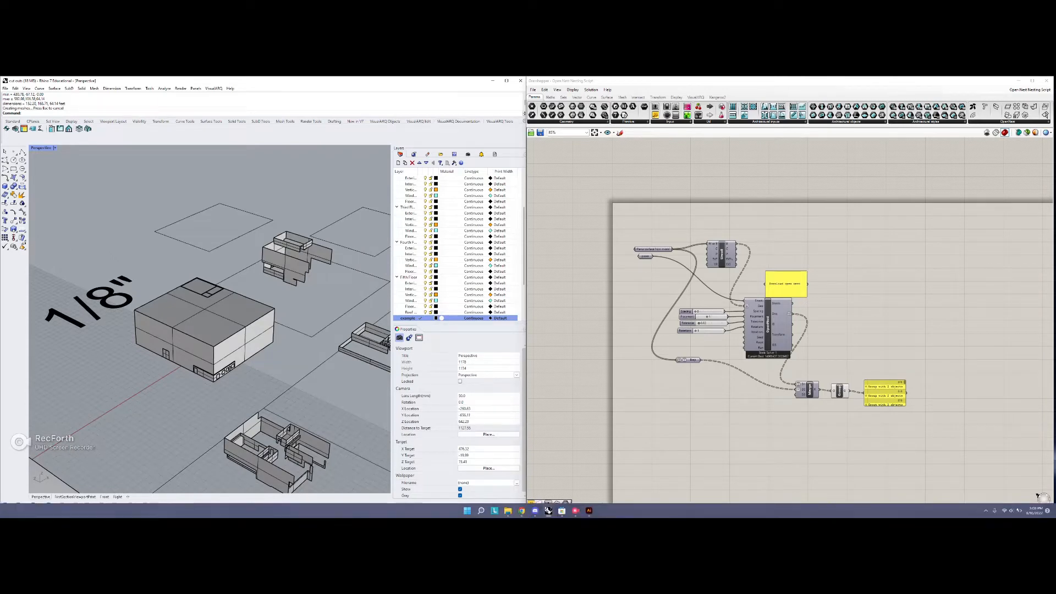
Step: Delete the bounding box around the building group beside the 1/8" label
{"action": "right_click_drag", "start_coordinate": [282, 431], "coordinate": [346, 418]}
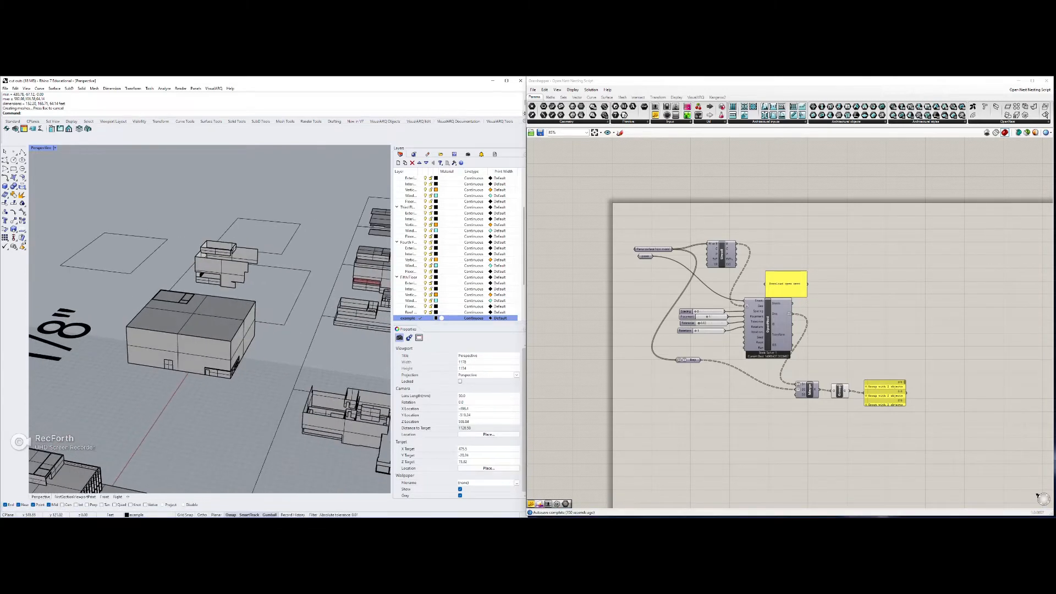
{"action": "right_click_drag", "start_coordinate": [151, 344], "coordinate": [206, 369], "text": "shift"}
{"action": "left_click", "coordinate": [207, 369]}
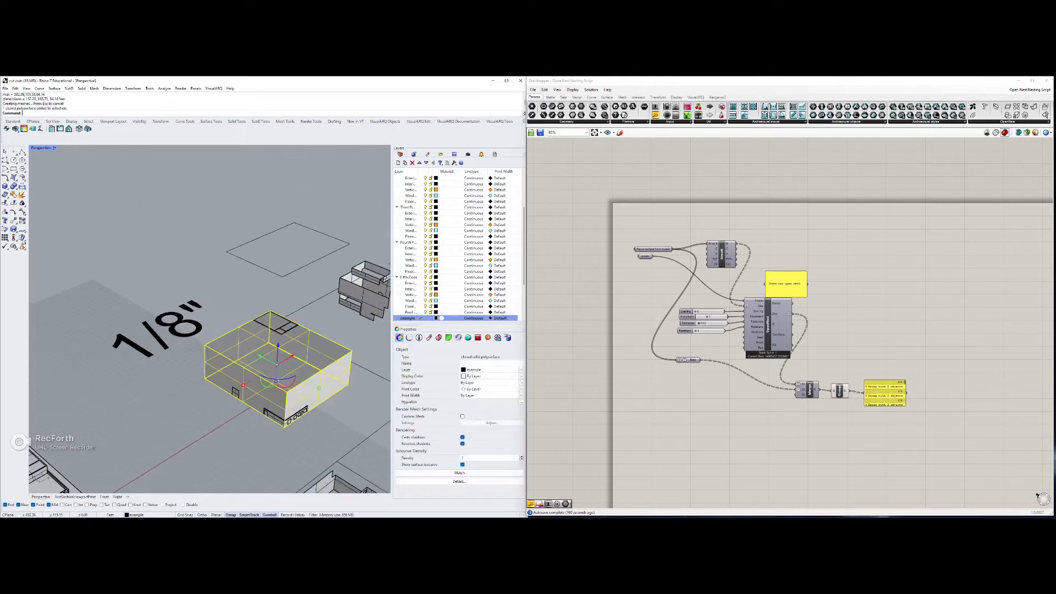
{"action": "key", "text": "Delete"}
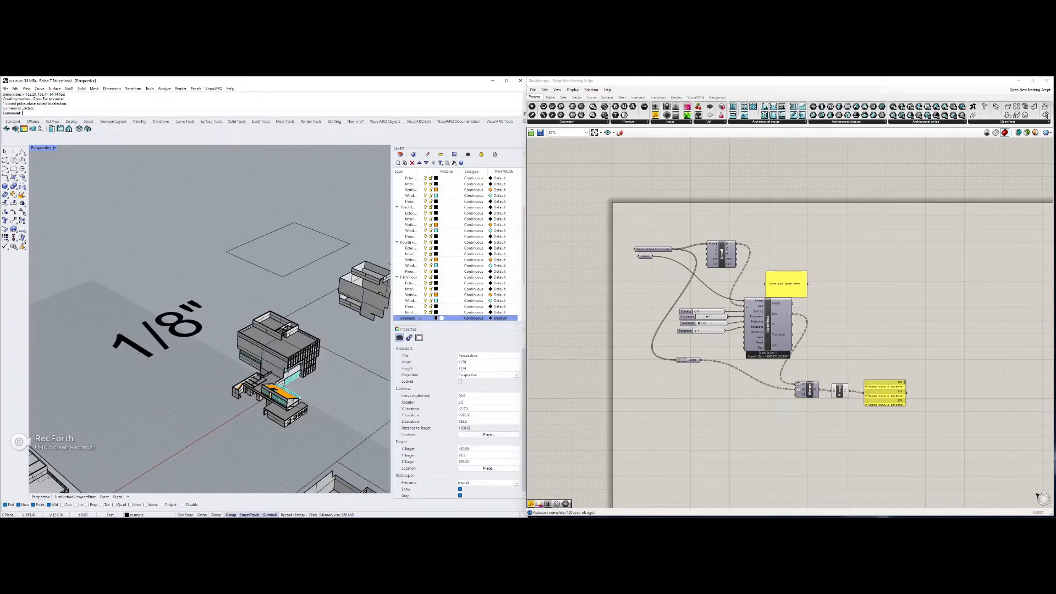
Step: Examine the nested 28x20 sheet and the empty sheet outlines around the separated wall surfaces
{"action": "scroll", "coordinate": [209, 319], "scroll_direction": "down", "scroll_amount": 6}
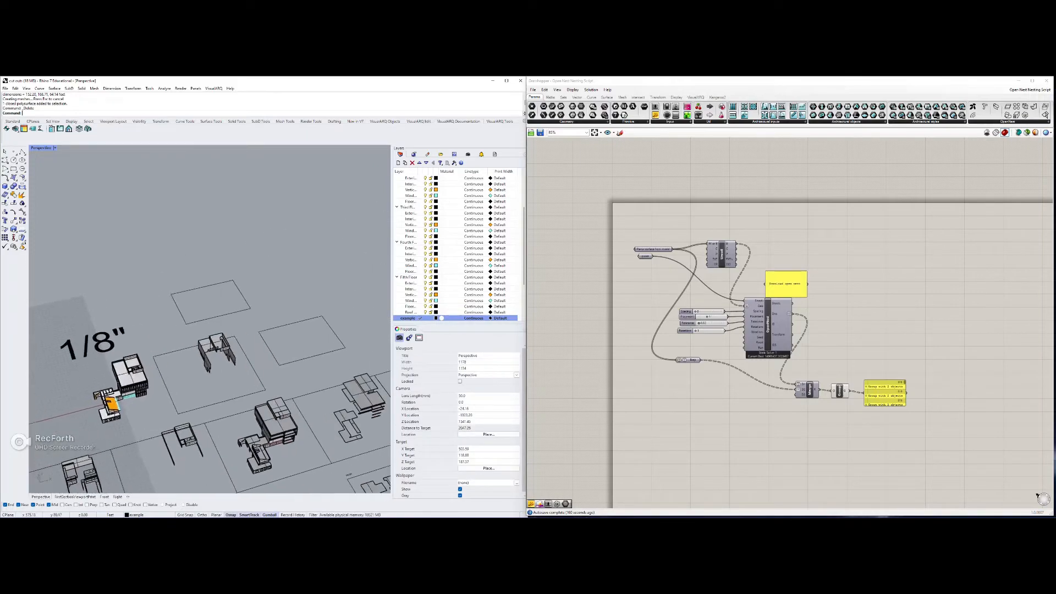
{"action": "scroll", "coordinate": [279, 353], "scroll_direction": "down", "scroll_amount": 4}
{"action": "right_click_drag", "start_coordinate": [67, 482], "coordinate": [88, 385], "text": "shift"}
{"action": "scroll", "coordinate": [95, 330], "scroll_direction": "up", "scroll_amount": 10}
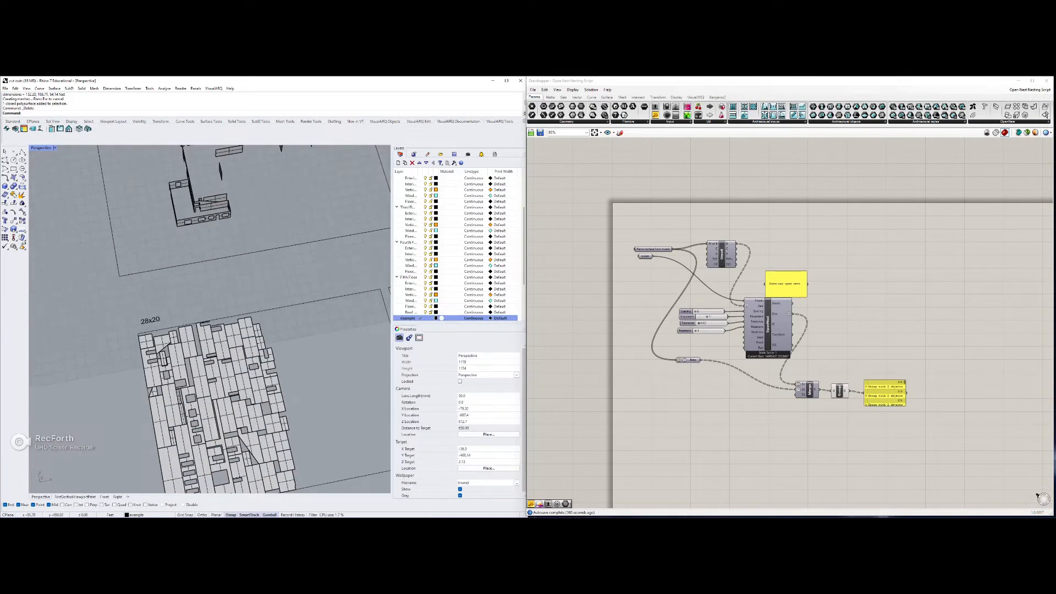
{"action": "scroll", "coordinate": [209, 316], "scroll_direction": "down", "scroll_amount": 14}
{"action": "right_click_drag", "start_coordinate": [363, 184], "coordinate": [252, 305], "text": "shift"}
{"action": "scroll", "coordinate": [260, 311], "scroll_direction": "up", "scroll_amount": 9}
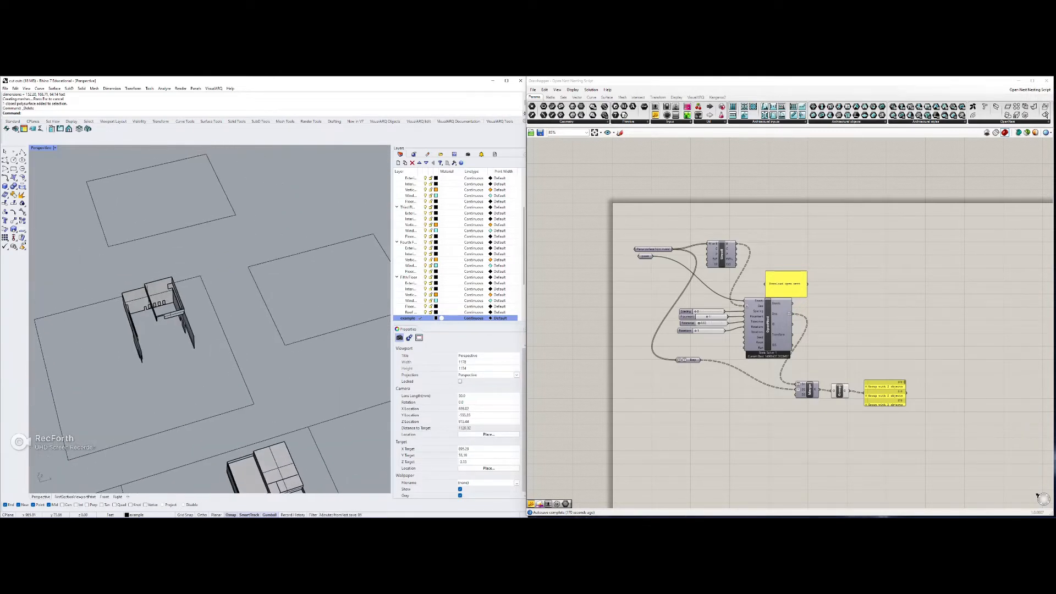
{"action": "scroll", "coordinate": [252, 306], "scroll_direction": "down", "scroll_amount": 7}
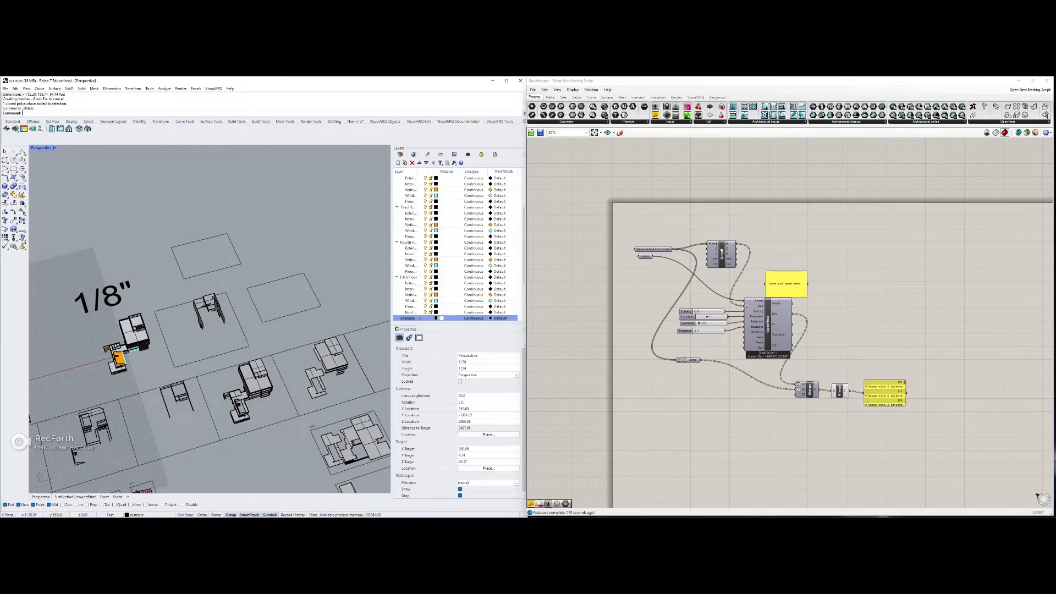
Step: Move the short edge facing the separated wall surfaces slightly inward on the neighbouring empty sheet rectangle
{"action": "left_click", "coordinate": [320, 304]}
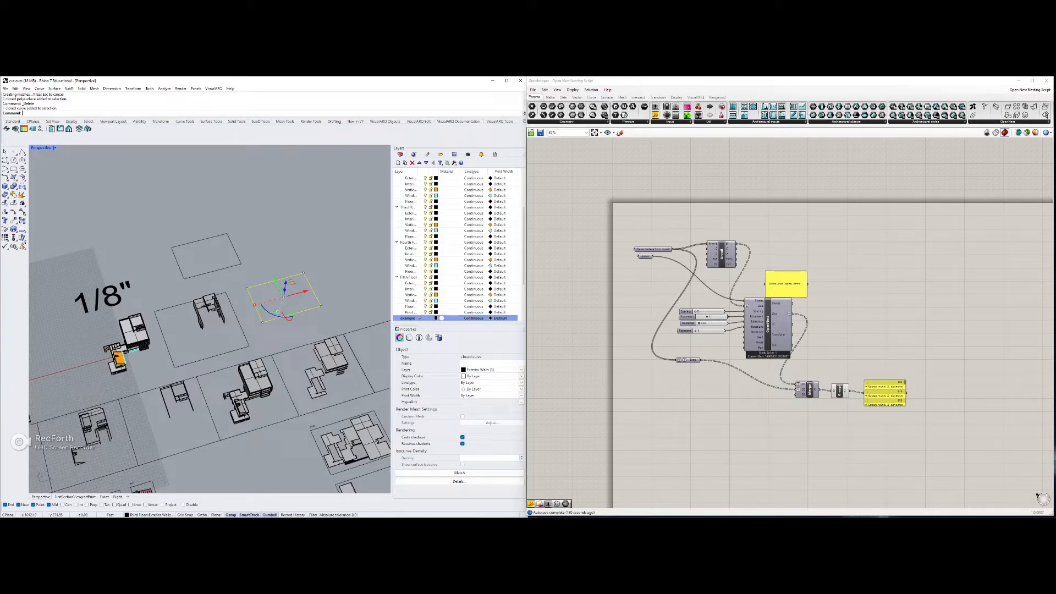
{"action": "key", "text": "Escape"}
{"action": "scroll", "coordinate": [250, 303], "scroll_direction": "up", "scroll_amount": 6}
{"action": "left_click", "coordinate": [258, 305]}
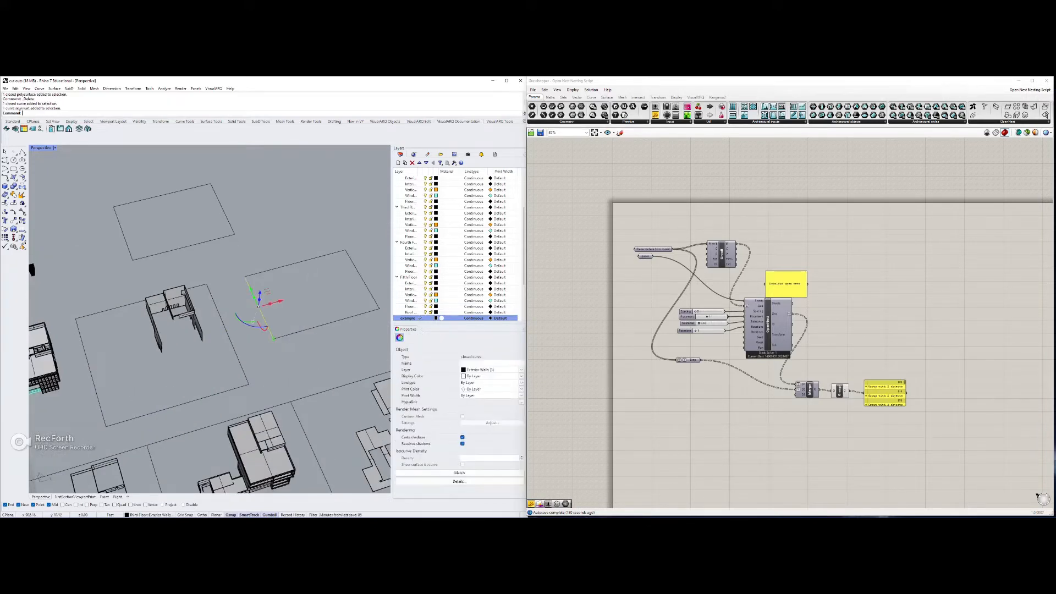
{"action": "right_click_drag", "start_coordinate": [258, 305], "coordinate": [258, 259]}
{"action": "right_click_drag", "start_coordinate": [259, 305], "coordinate": [231, 317], "text": "shift"}
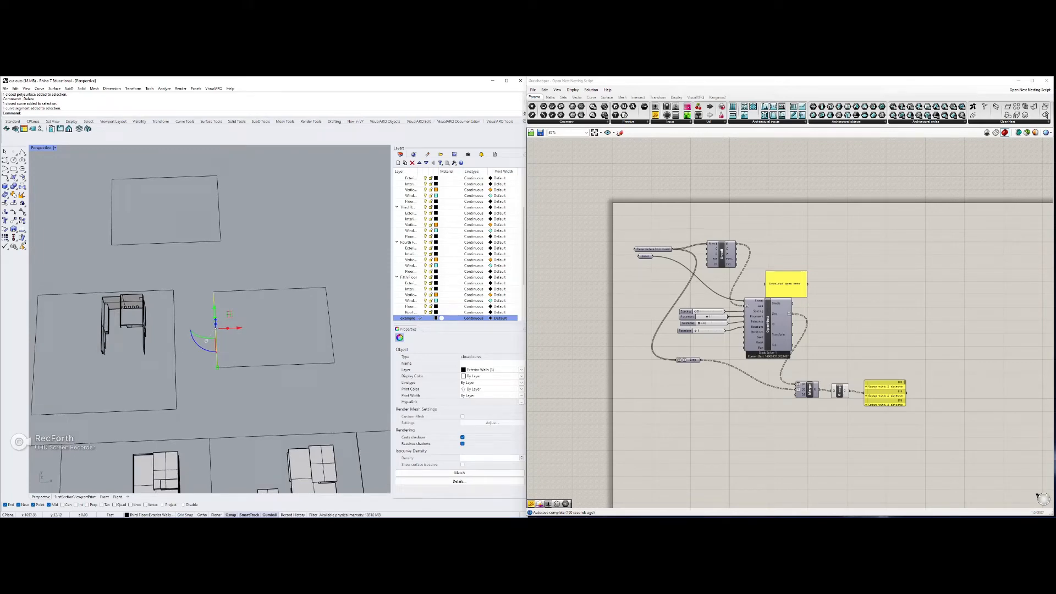
{"action": "key", "text": "Down"}
{"action": "key", "text": "Down"}
{"action": "key", "text": "Down"}
{"action": "key", "text": "Down"}
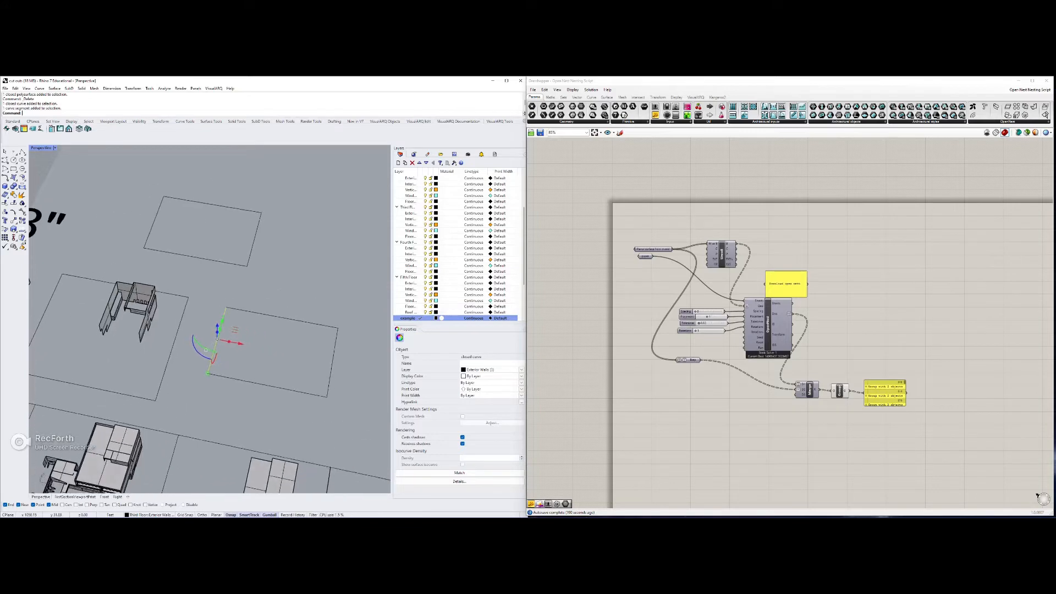
{"action": "key", "text": "Left"}
{"action": "key", "text": "Left"}
{"action": "key", "text": "Left"}
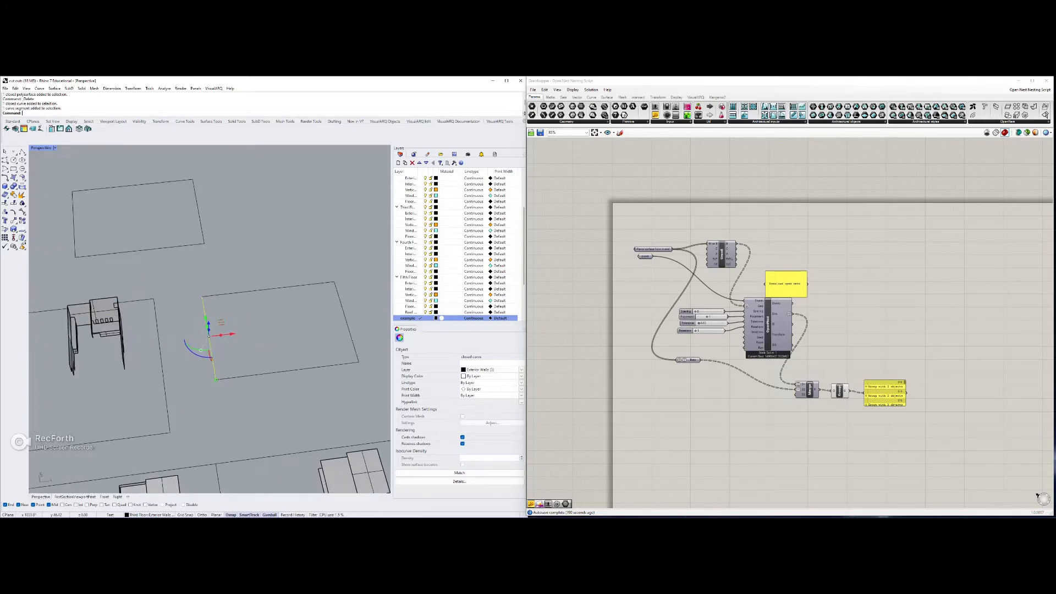
{"action": "left_click", "coordinate": [232, 334]}
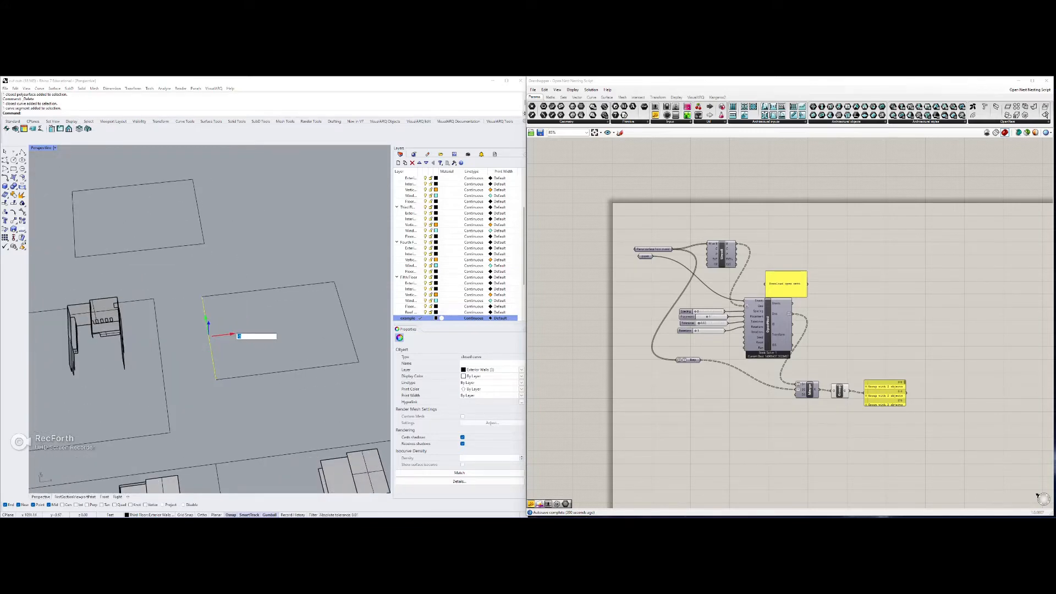
{"action": "key", "text": "Return"}
{"action": "key", "text": "Escape"}
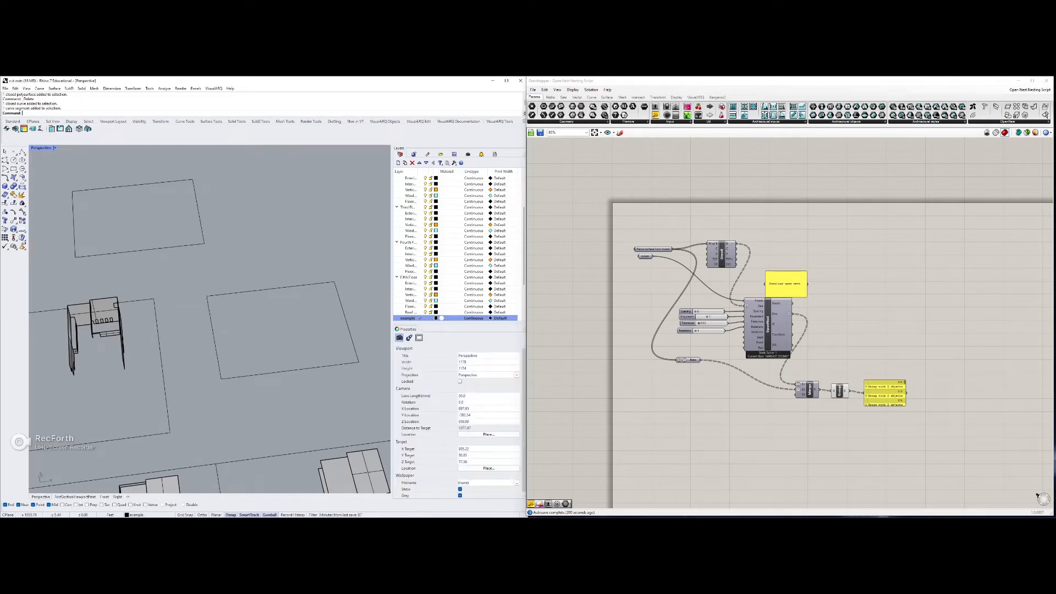
Step: Offset the far long edge of the same sheet rectangle along its perpendicular axis by a numeric distance
{"action": "left_click", "coordinate": [271, 289], "text": "ctrl+shift"}
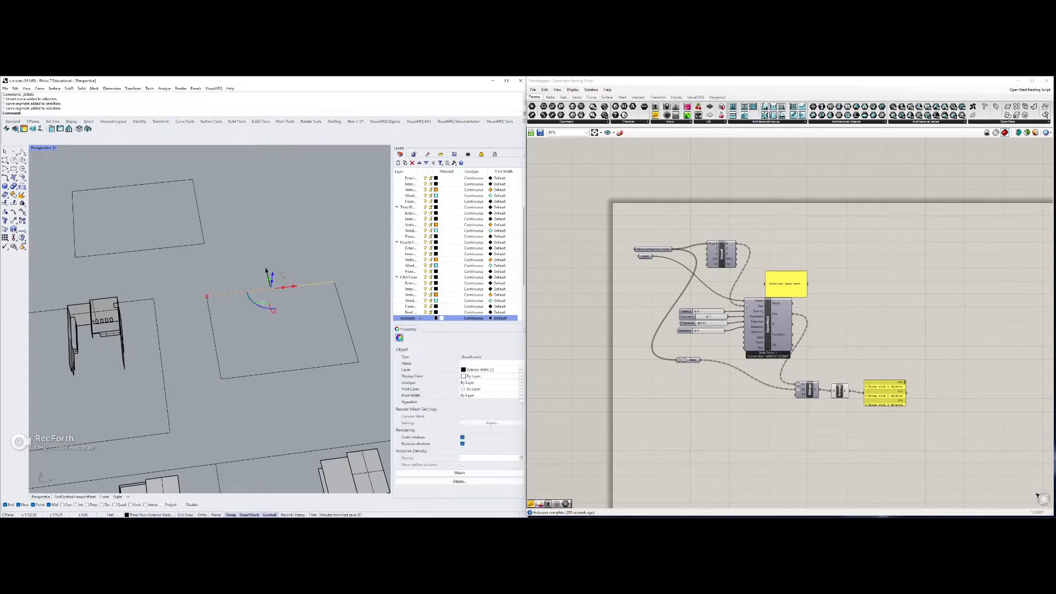
{"action": "left_click", "coordinate": [269, 271]}
{"action": "key", "text": "Return"}
{"action": "key", "text": "Escape"}
{"action": "right_click_drag", "start_coordinate": [264, 308], "coordinate": [207, 275]}
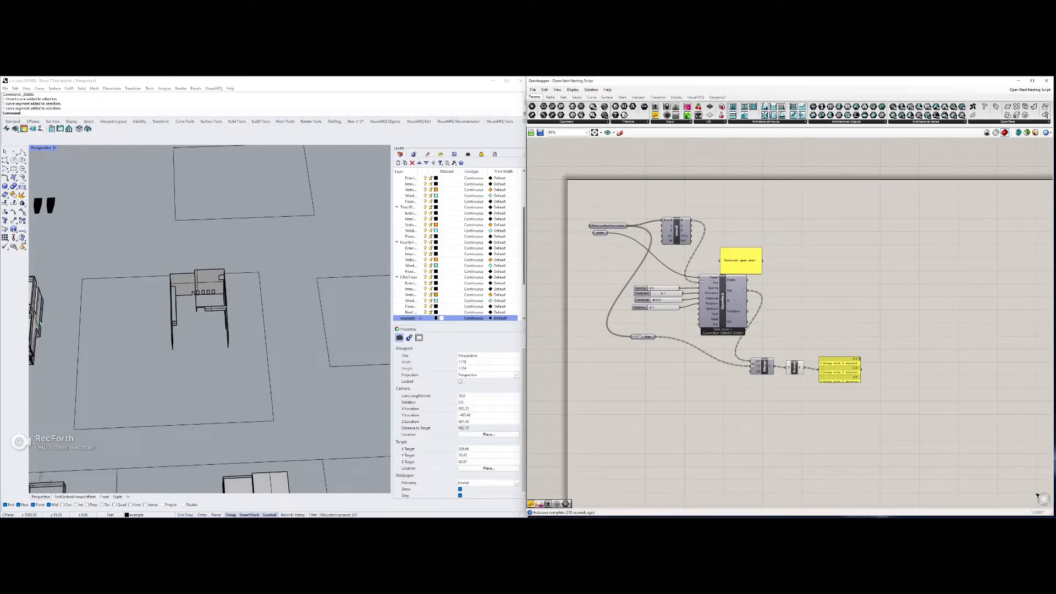
Step: Switch to Grasshopper and move the planar surface parameter slightly away from the sheets parameter
{"action": "mouse_move", "coordinate": [610, 225]}
{"action": "left_mouse_down"}
{"action": "mouse_move", "coordinate": [603, 215]}
{"action": "mouse_move", "coordinate": [601, 232]}
{"action": "left_mouse_up"}
{"action": "right_click", "coordinate": [620, 214]}
{"action": "left_click", "coordinate": [612, 224]}
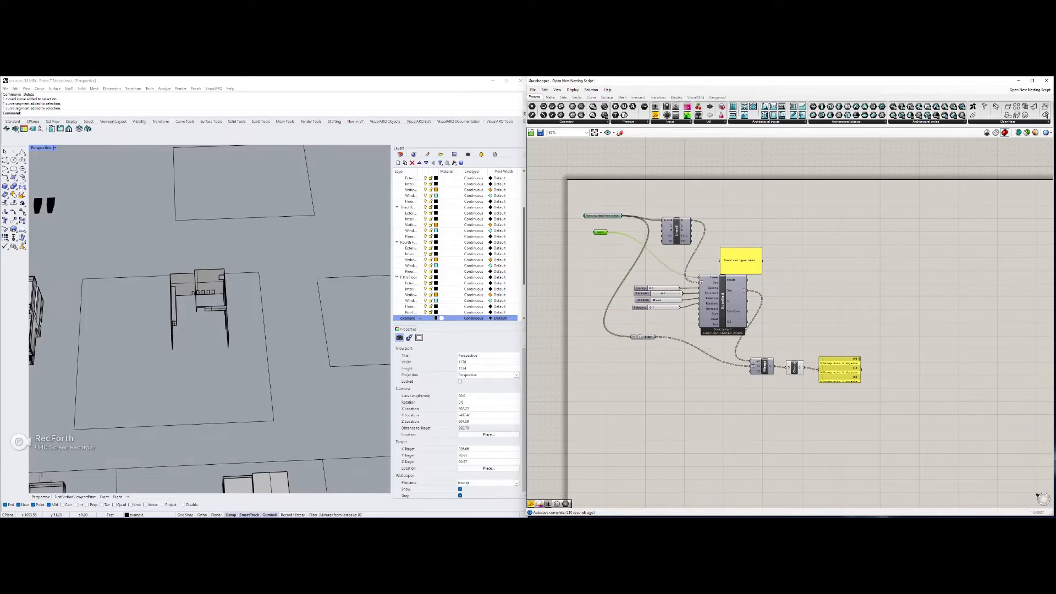
{"action": "left_click", "coordinate": [603, 224]}
{"action": "left_click", "coordinate": [604, 216]}
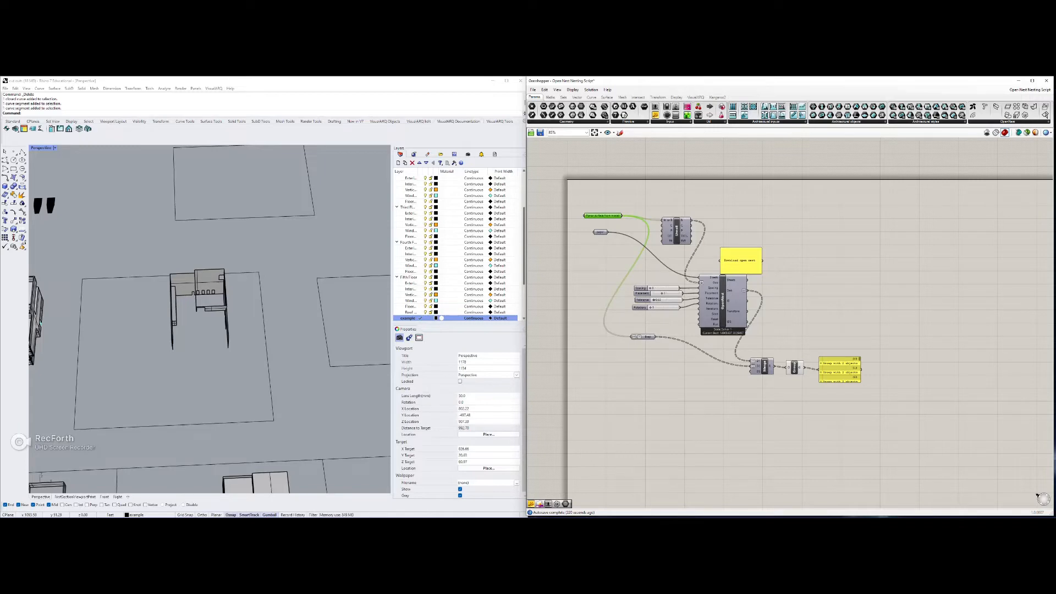
Step: Assign all the separated wall surfaces as multiple Breps to the "Planar surface from model" parameter
{"action": "right_click_drag", "start_coordinate": [44, 205], "coordinate": [30, 153]}
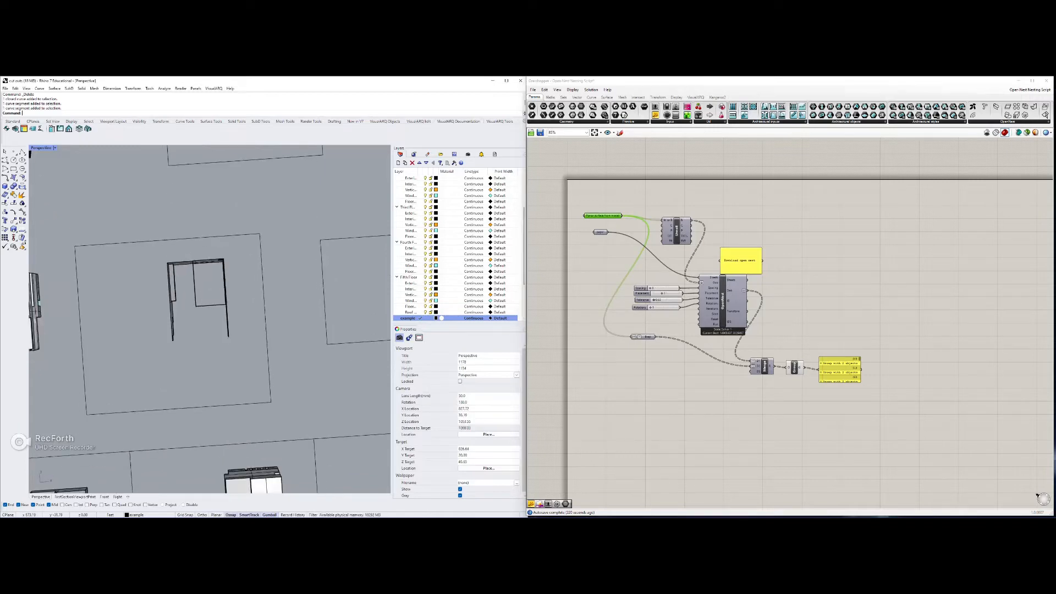
{"action": "left_click_drag", "start_coordinate": [177, 315], "coordinate": [138, 254]}
{"action": "right_click_drag", "start_coordinate": [225, 338], "coordinate": [204, 325]}
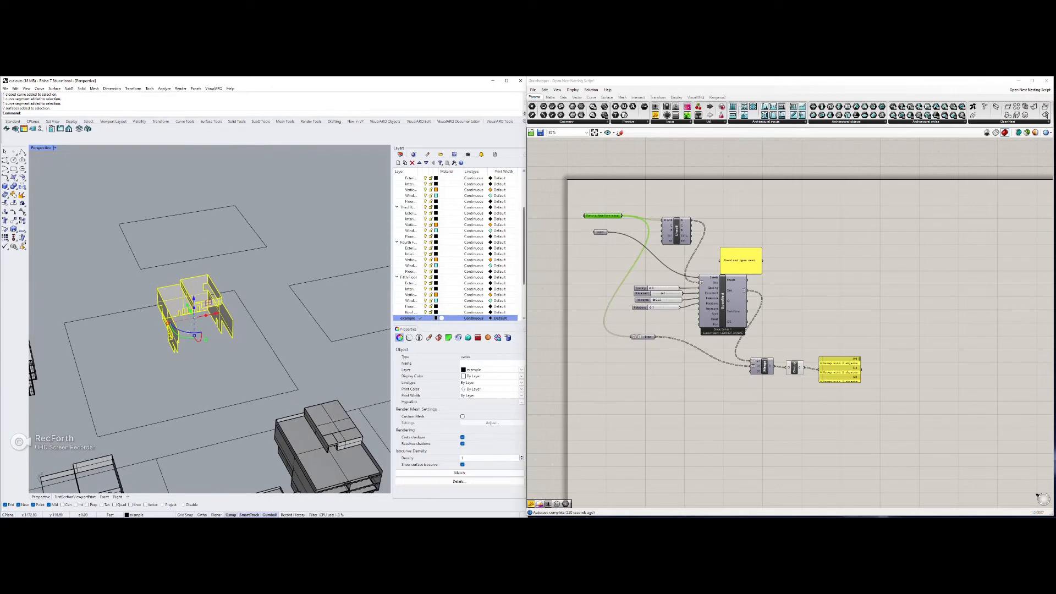
{"action": "right_click", "coordinate": [605, 216]}
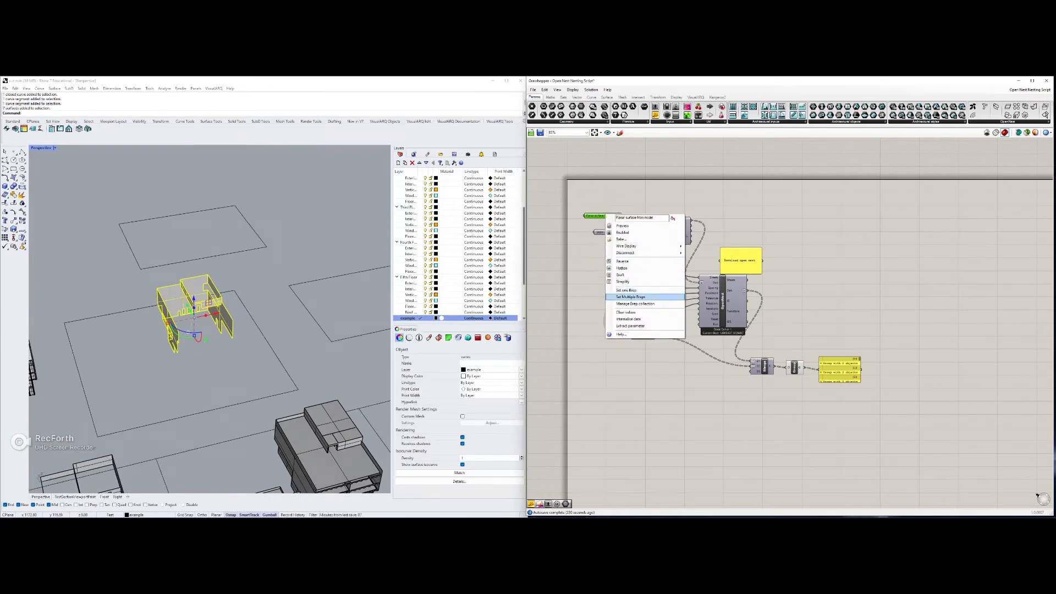
{"action": "left_click", "coordinate": [631, 298]}
{"action": "left_click", "coordinate": [305, 355]}
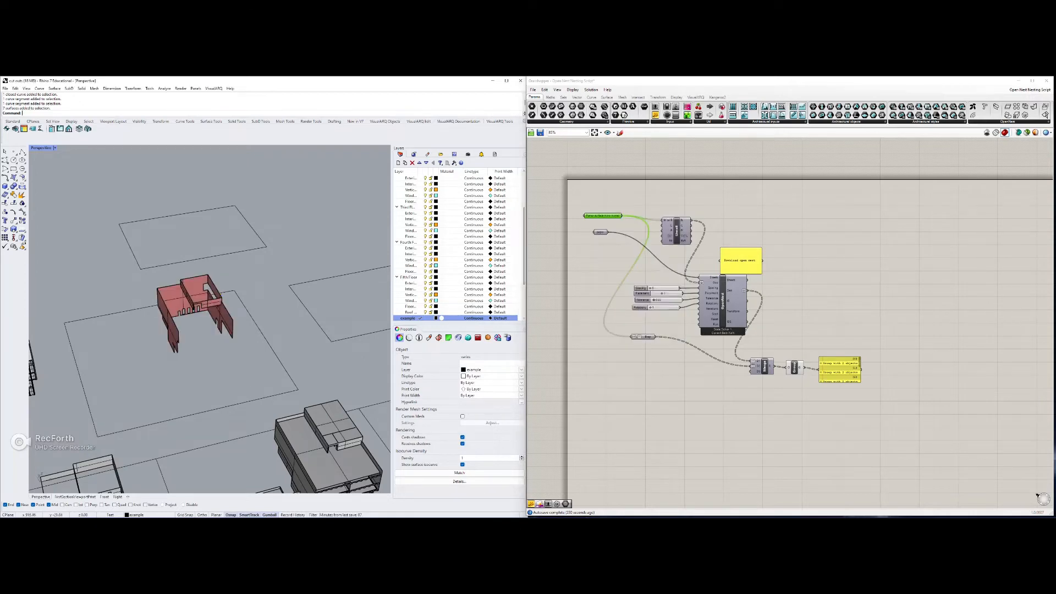
Step: Duplicate the adjusted sheet rectangle directly beside itself along its long direction
{"action": "right_click_drag", "start_coordinate": [306, 355], "coordinate": [143, 372]}
{"action": "left_click", "coordinate": [330, 361]}
{"action": "key", "text": "Escape"}
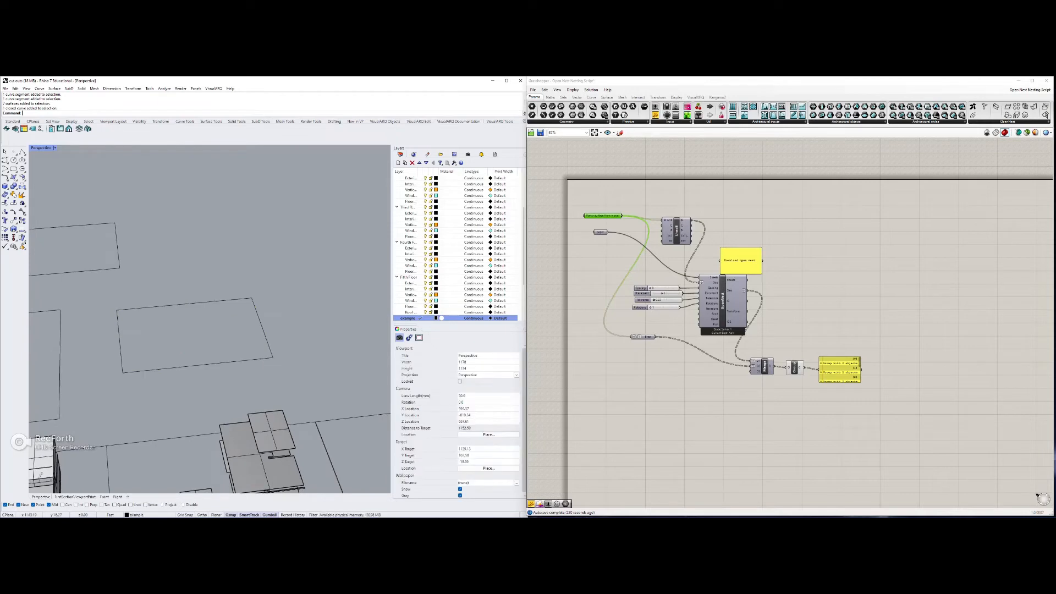
{"action": "left_click", "coordinate": [202, 364]}
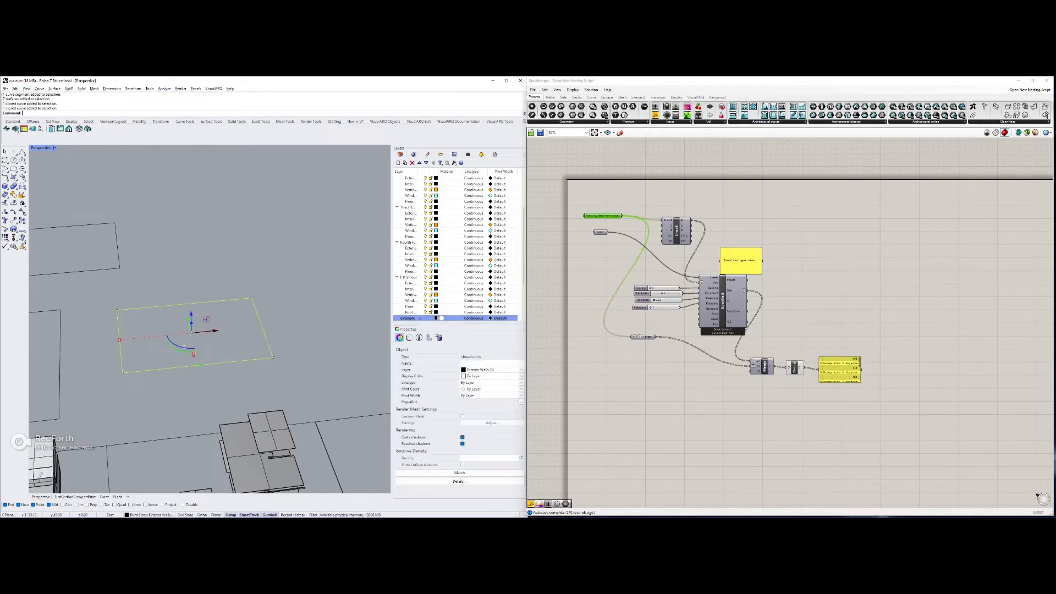
{"action": "left_click_drag", "start_coordinate": [216, 331], "coordinate": [361, 318], "text": "alt"}
{"action": "key", "text": "Escape"}
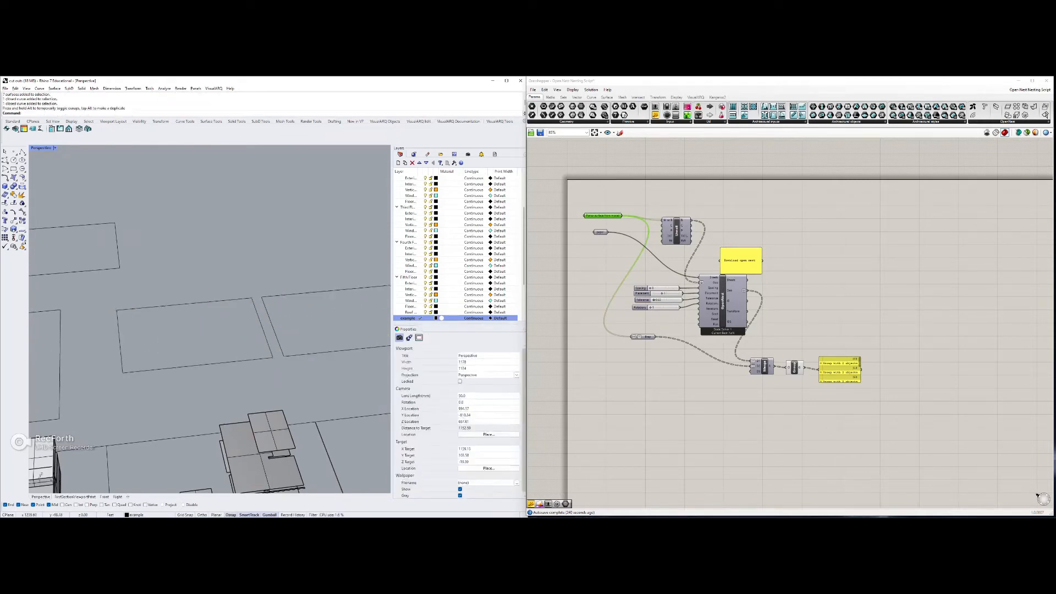
Step: Assign both adjacent sheet rectangles as multiple geometries to the sheets parameter of the nesting script
{"action": "left_click_drag", "start_coordinate": [298, 371], "coordinate": [232, 342]}
{"action": "right_click_drag", "start_coordinate": [232, 341], "coordinate": [193, 344]}
{"action": "left_click", "coordinate": [600, 231]}
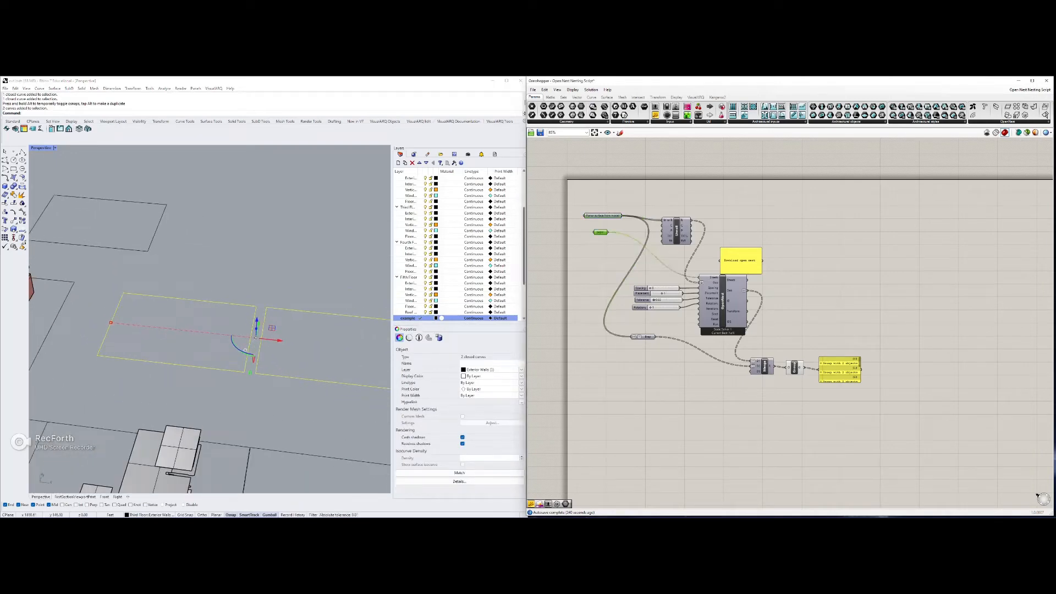
{"action": "right_click", "coordinate": [601, 232]}
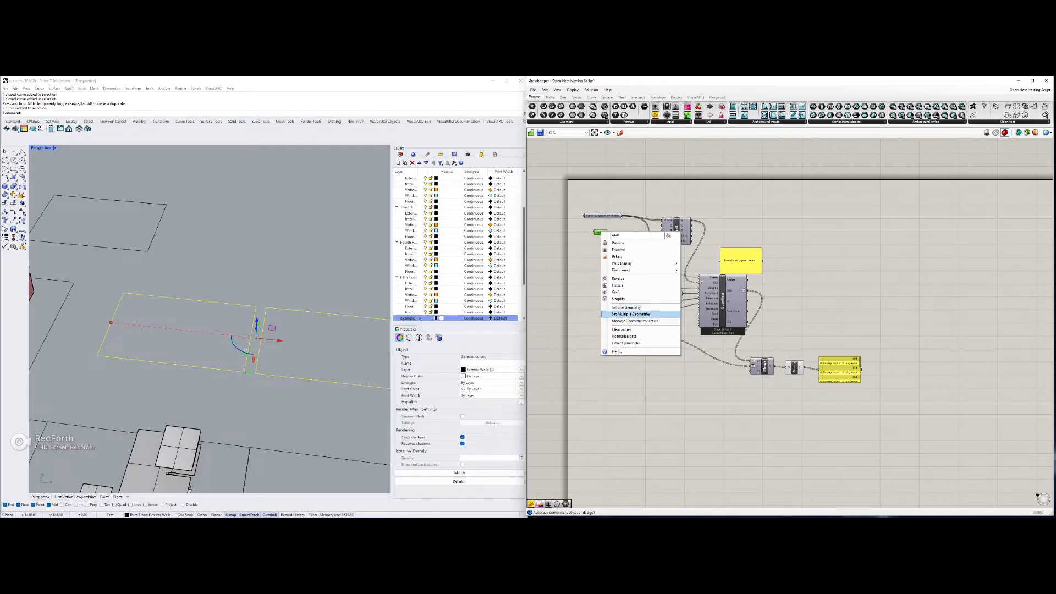
{"action": "left_click", "coordinate": [631, 315]}
{"action": "key", "text": "Escape"}
{"action": "right_click_drag", "start_coordinate": [251, 382], "coordinate": [237, 408]}
{"action": "scroll", "coordinate": [604, 220], "scroll_direction": "up", "scroll_amount": 3}
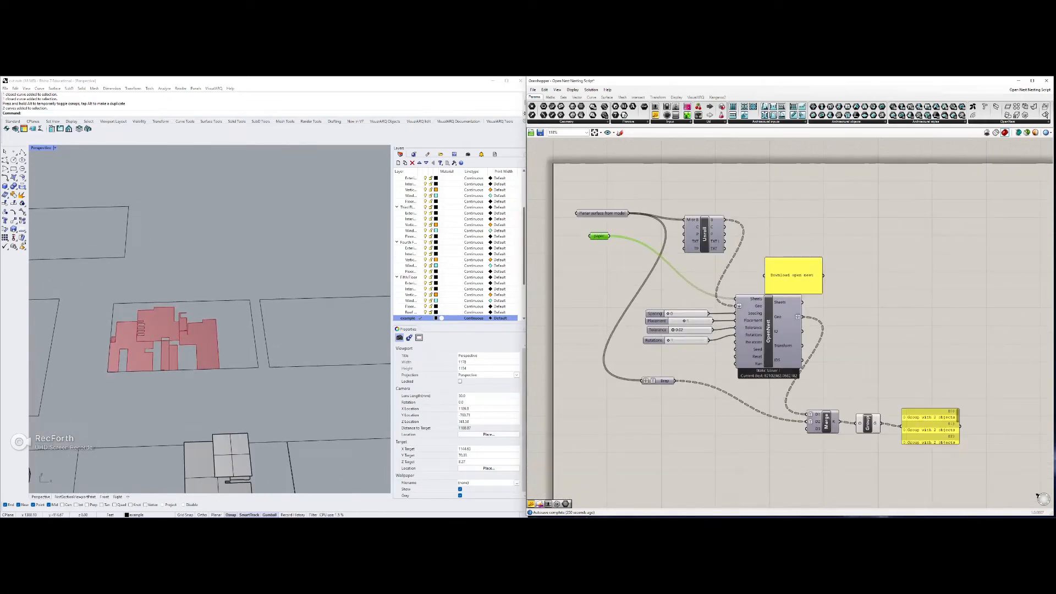
Step: Try the Rotations slider of the OpenNest component
{"action": "left_click", "coordinate": [654, 340]}
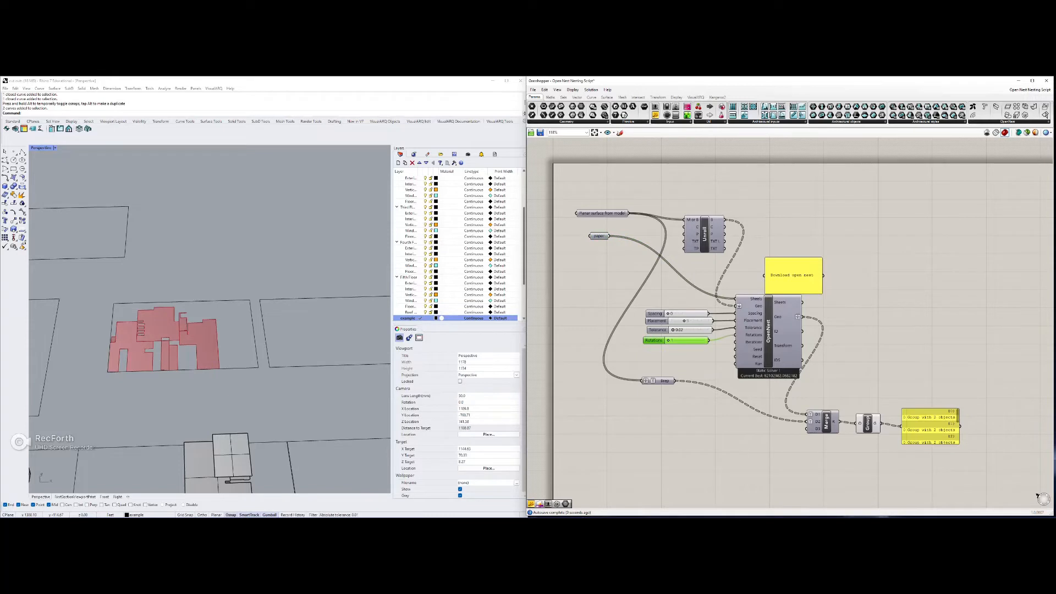
{"action": "mouse_move", "coordinate": [669, 340]}
{"action": "left_mouse_down"}
{"action": "mouse_move", "coordinate": [681, 340]}
{"action": "mouse_move", "coordinate": [669, 340]}
{"action": "left_mouse_up"}
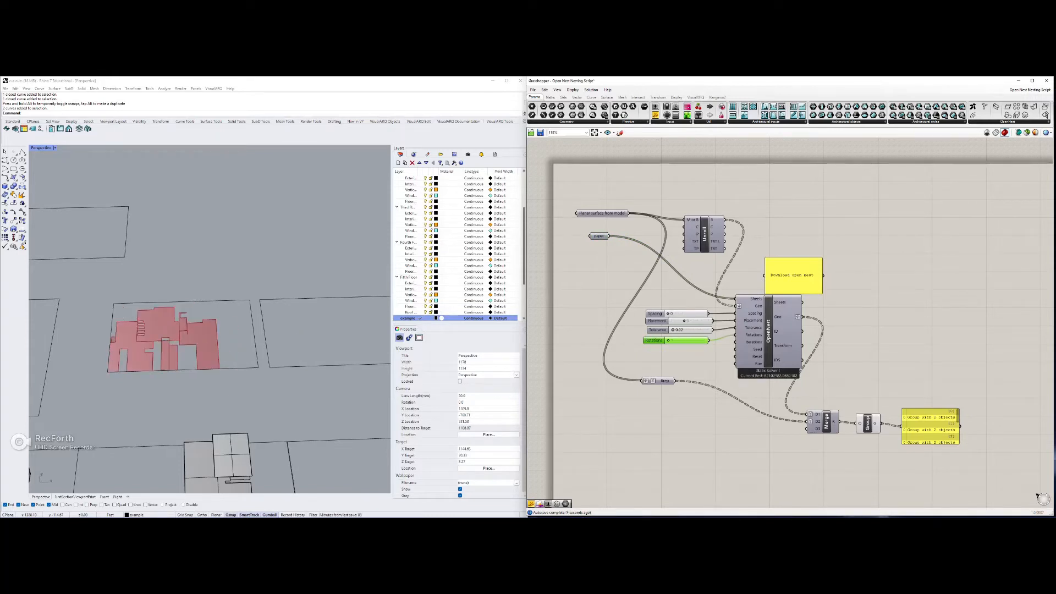
Step: Compare the newly nested wall pieces with the previously nested sheets elsewhere in the model
{"action": "scroll", "coordinate": [319, 378], "scroll_direction": "down", "scroll_amount": 6}
{"action": "right_click_drag", "start_coordinate": [324, 380], "coordinate": [337, 252], "text": "shift"}
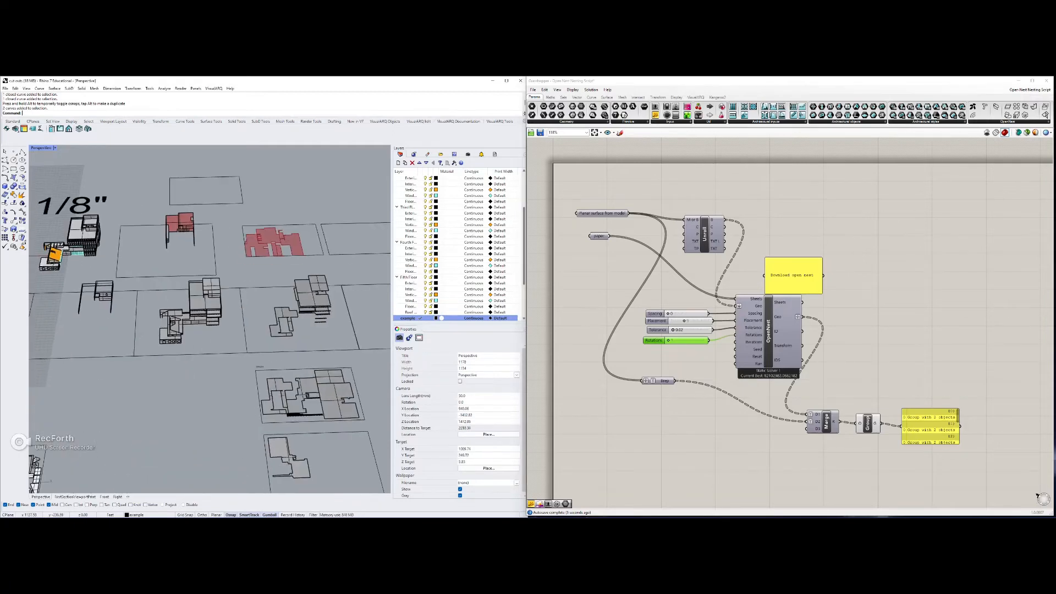
{"action": "scroll", "coordinate": [101, 484], "scroll_direction": "up", "scroll_amount": 3}
{"action": "right_click_drag", "start_coordinate": [357, 392], "coordinate": [119, 315], "text": "shift"}
{"action": "right_click_drag", "start_coordinate": [182, 303], "coordinate": [177, 339]}
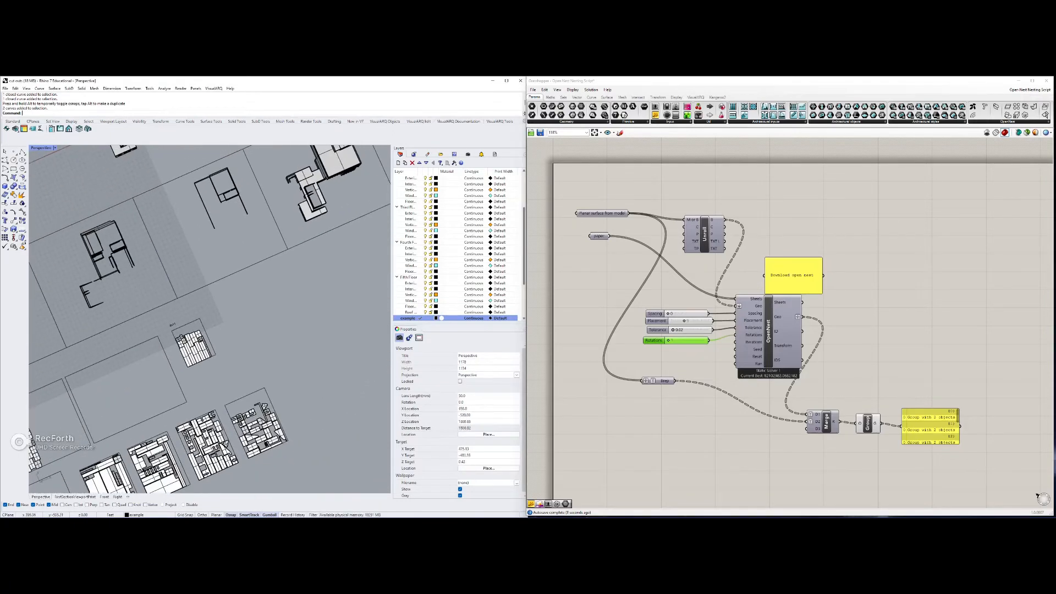
{"action": "scroll", "coordinate": [177, 340], "scroll_direction": "up", "scroll_amount": 10}
{"action": "scroll", "coordinate": [277, 346], "scroll_direction": "down", "scroll_amount": 12}
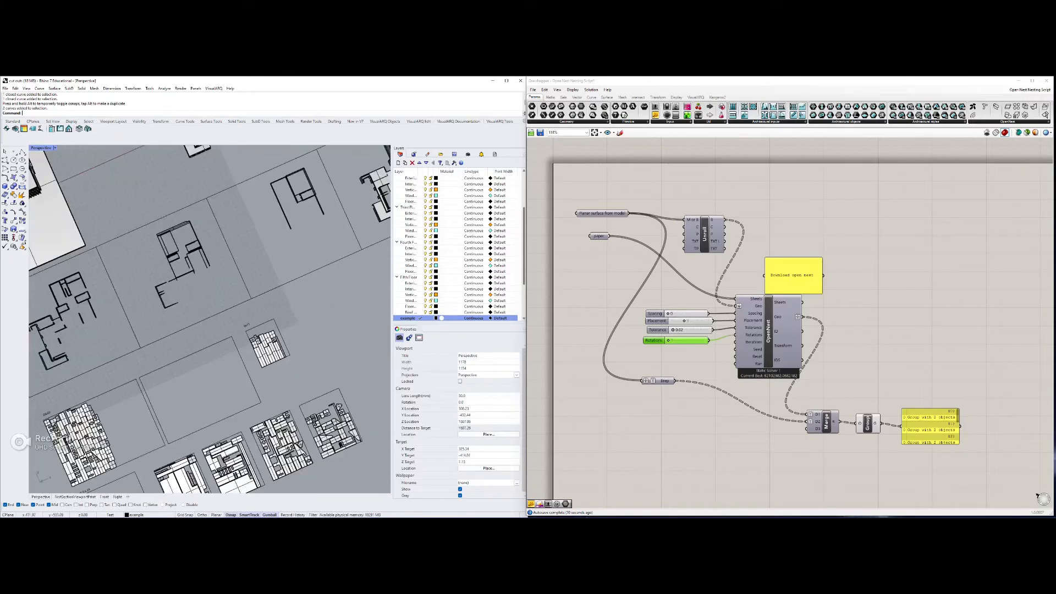
{"action": "right_click_drag", "start_coordinate": [277, 346], "coordinate": [77, 490], "text": "shift"}
{"action": "right_click_drag", "start_coordinate": [331, 177], "coordinate": [258, 297], "text": "shift"}
{"action": "scroll", "coordinate": [250, 298], "scroll_direction": "up", "scroll_amount": 5}
{"action": "right_click_drag", "start_coordinate": [261, 381], "coordinate": [242, 321], "text": "shift"}
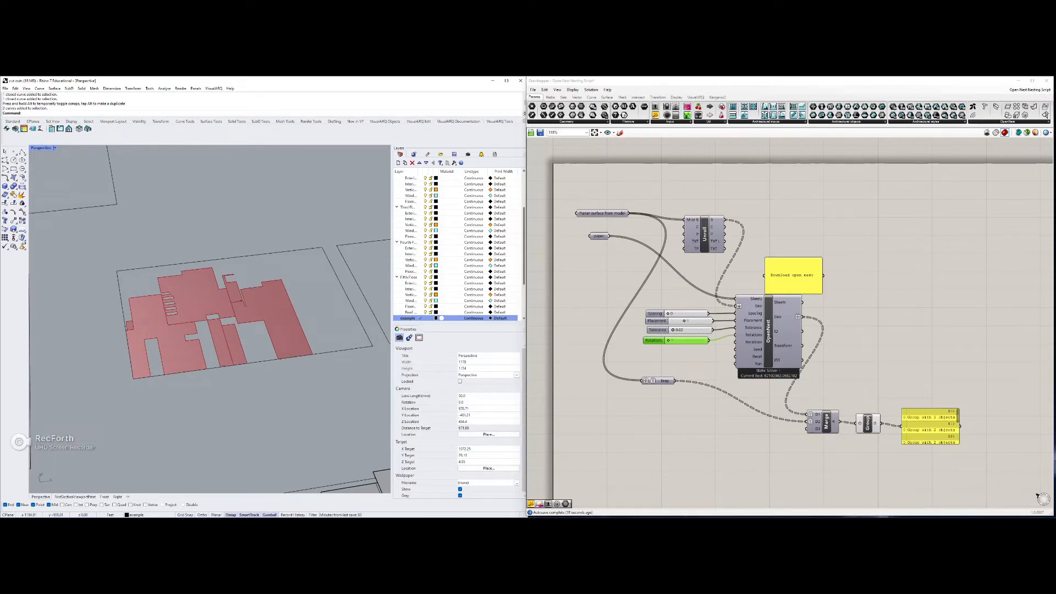
Step: Set the OpenNest Placement slider to 3
{"action": "left_click_drag", "start_coordinate": [684, 321], "coordinate": [697, 321]}
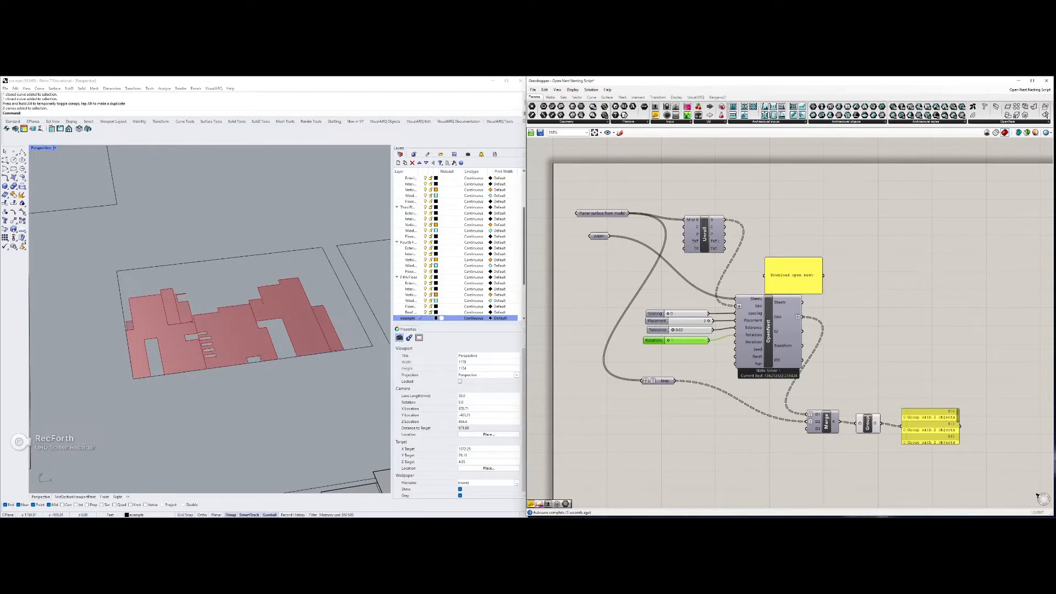
Step: Test a wider OpenNest spacing, check the gaps between the nested wall pieces, and lower the Spacing slider again
{"action": "mouse_move", "coordinate": [696, 321]}
{"action": "left_mouse_down"}
{"action": "mouse_move", "coordinate": [671, 321]}
{"action": "mouse_move", "coordinate": [704, 313]}
{"action": "left_mouse_up"}
{"action": "right_click_drag", "start_coordinate": [242, 275], "coordinate": [236, 325]}
{"action": "scroll", "coordinate": [196, 349], "scroll_direction": "up", "scroll_amount": 8}
{"action": "scroll", "coordinate": [773, 259], "scroll_direction": "down", "scroll_amount": 2}
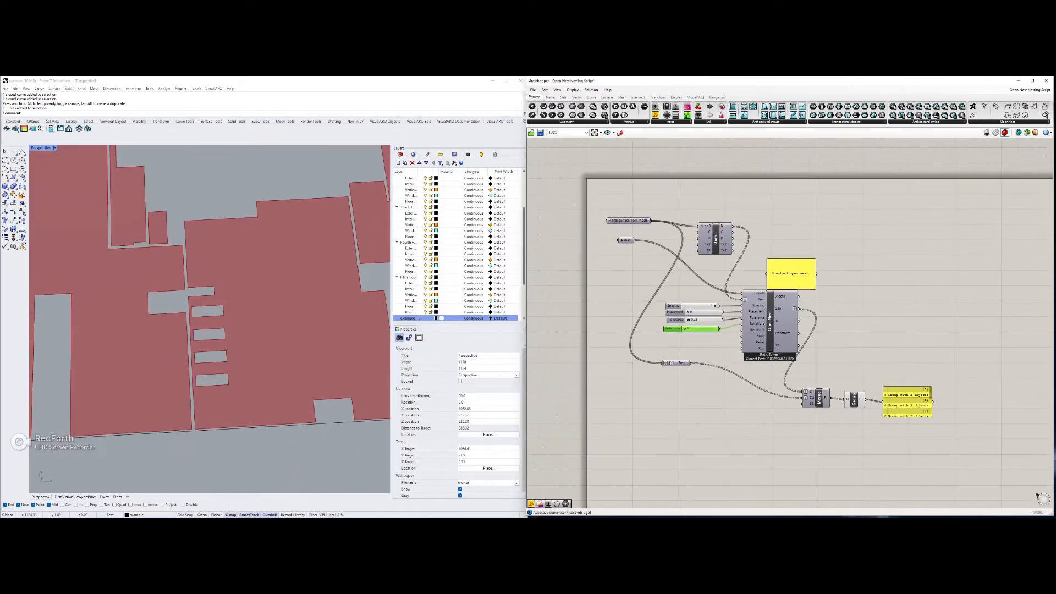
{"action": "left_click_drag", "start_coordinate": [715, 306], "coordinate": [684, 306]}
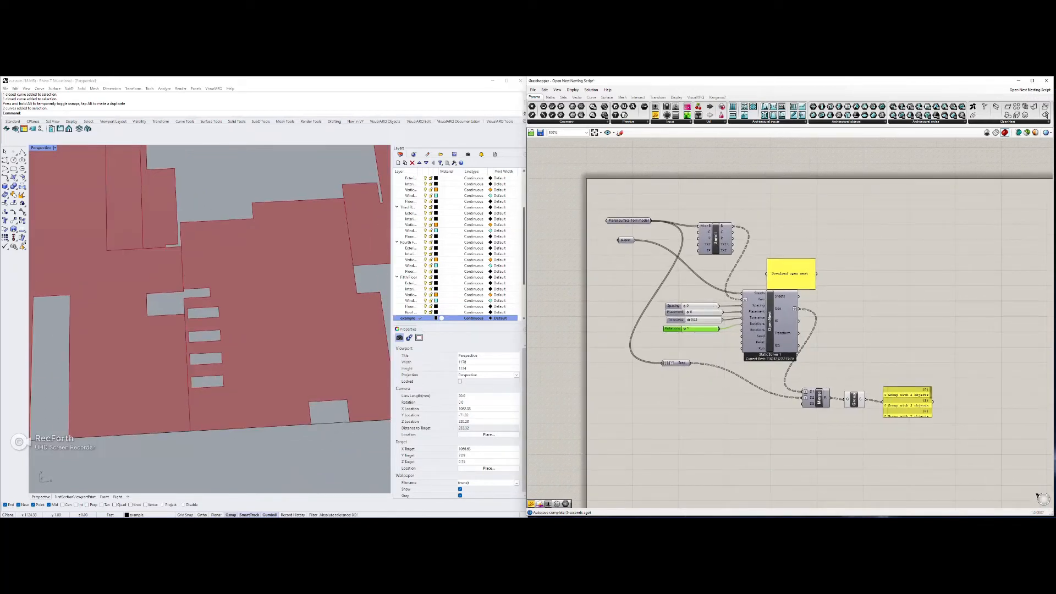
{"action": "right_click_drag", "start_coordinate": [189, 417], "coordinate": [231, 412]}
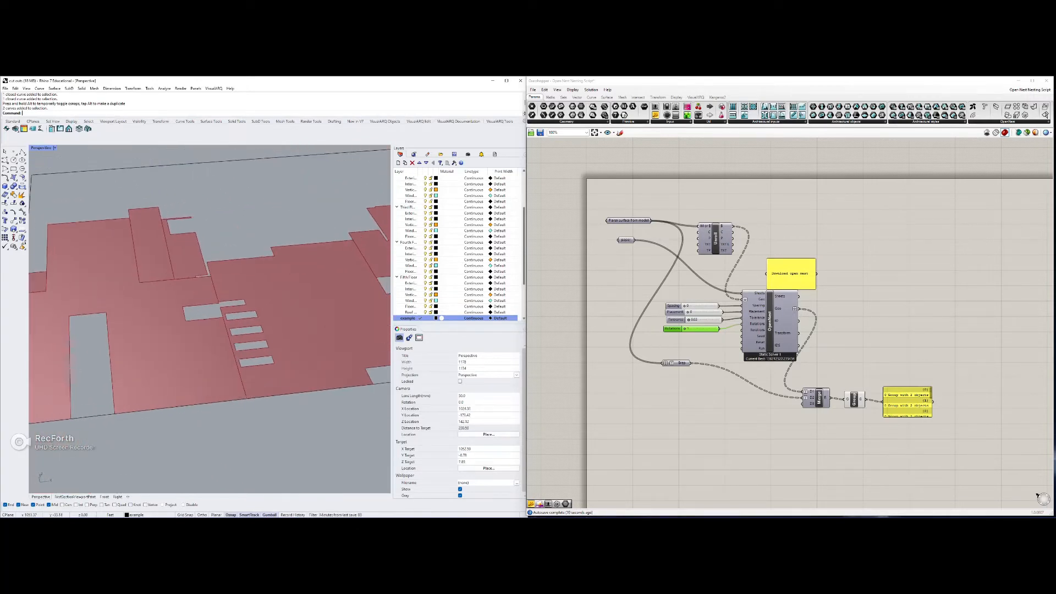
{"action": "right_click_drag", "start_coordinate": [858, 330], "coordinate": [860, 317]}
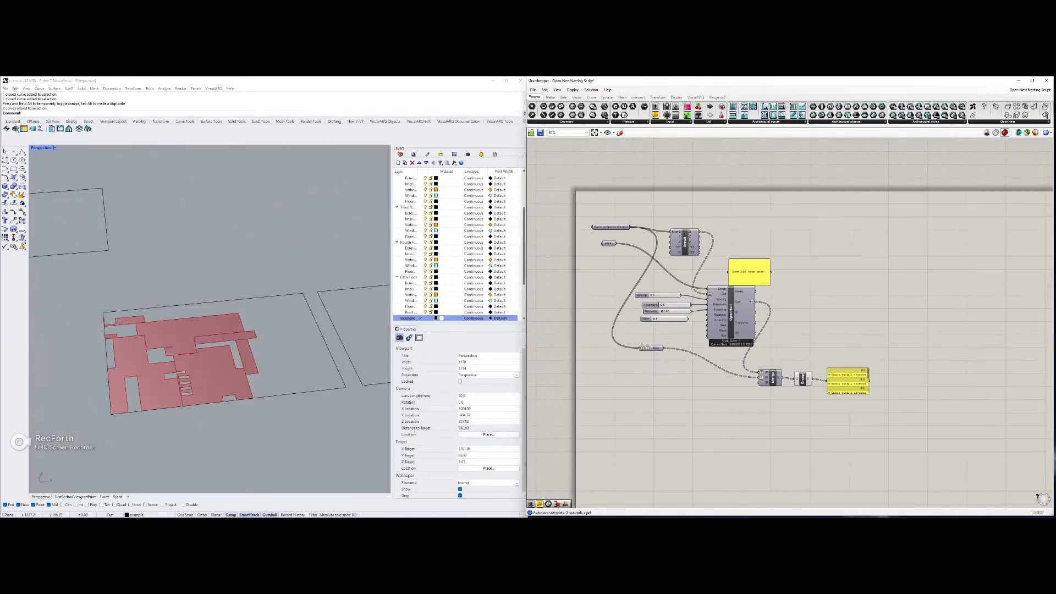
Step: Try deleting and cutting all objects on the example layer, and undo both removals
{"action": "right_click_drag", "start_coordinate": [858, 330], "coordinate": [834, 299]}
{"action": "scroll", "coordinate": [457, 248], "scroll_direction": "down", "scroll_amount": 3}
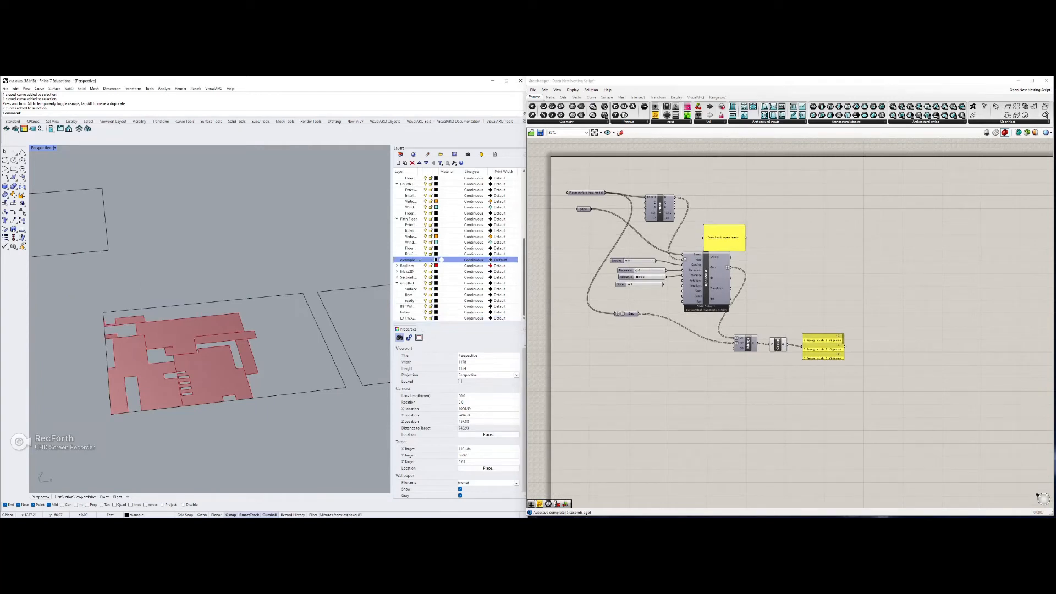
{"action": "right_click", "coordinate": [408, 260]}
{"action": "left_click", "coordinate": [440, 357]}
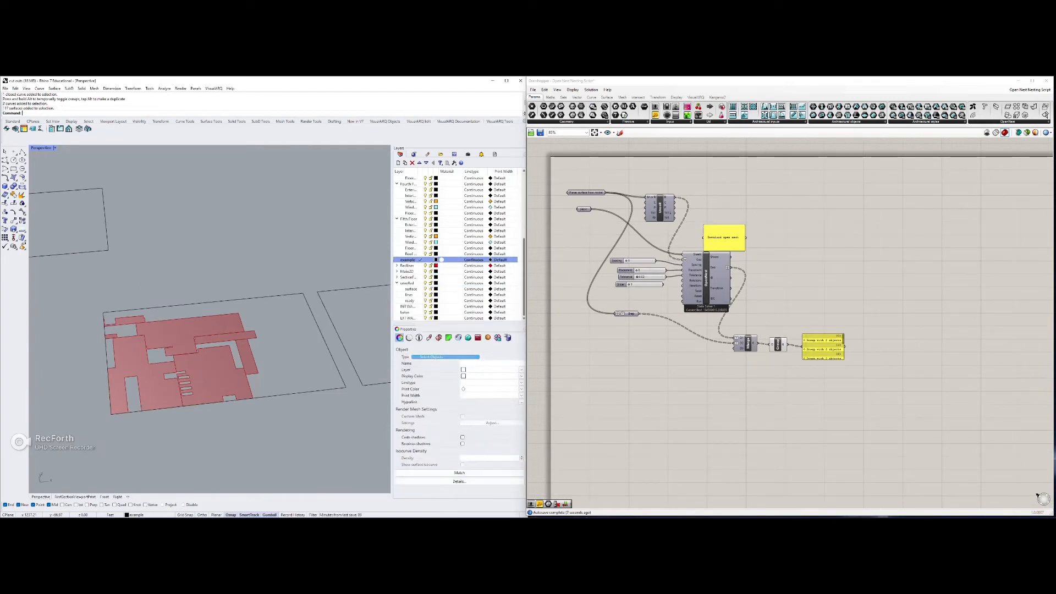
{"action": "key", "text": "Delete"}
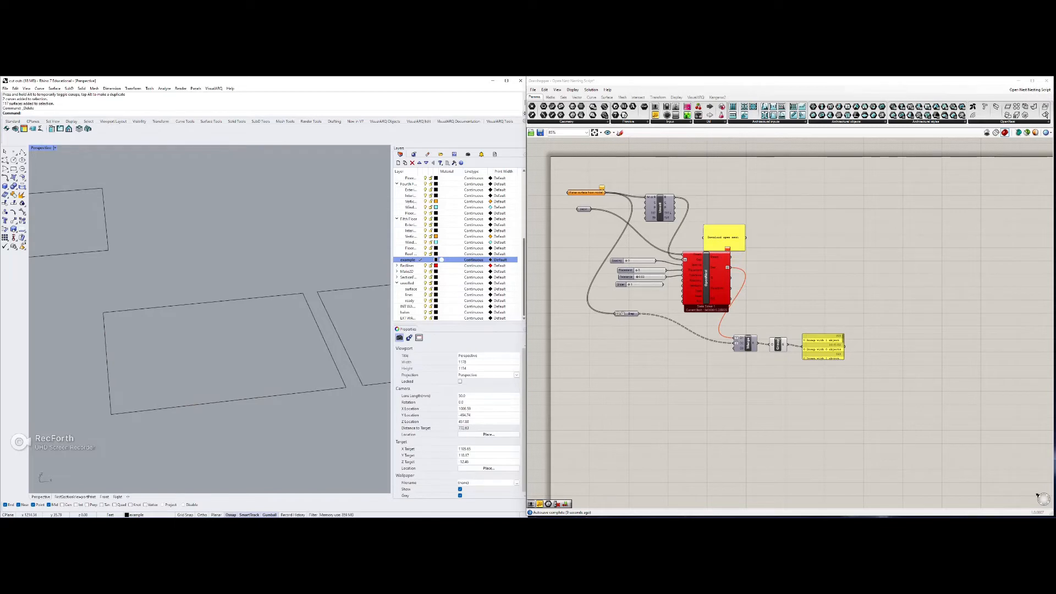
{"action": "scroll", "coordinate": [209, 319], "scroll_direction": "down", "scroll_amount": 3}
{"action": "key", "text": "ctrl+z"}
{"action": "key", "text": "ctrl+x"}
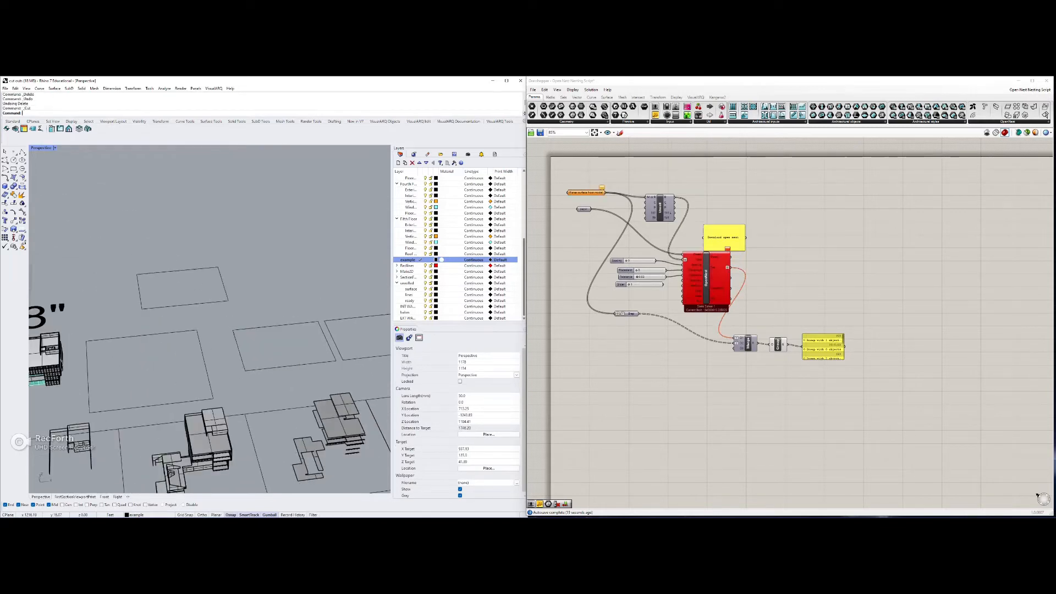
{"action": "right_click_drag", "start_coordinate": [291, 388], "coordinate": [309, 376]}
{"action": "key", "text": "ctrl+z"}
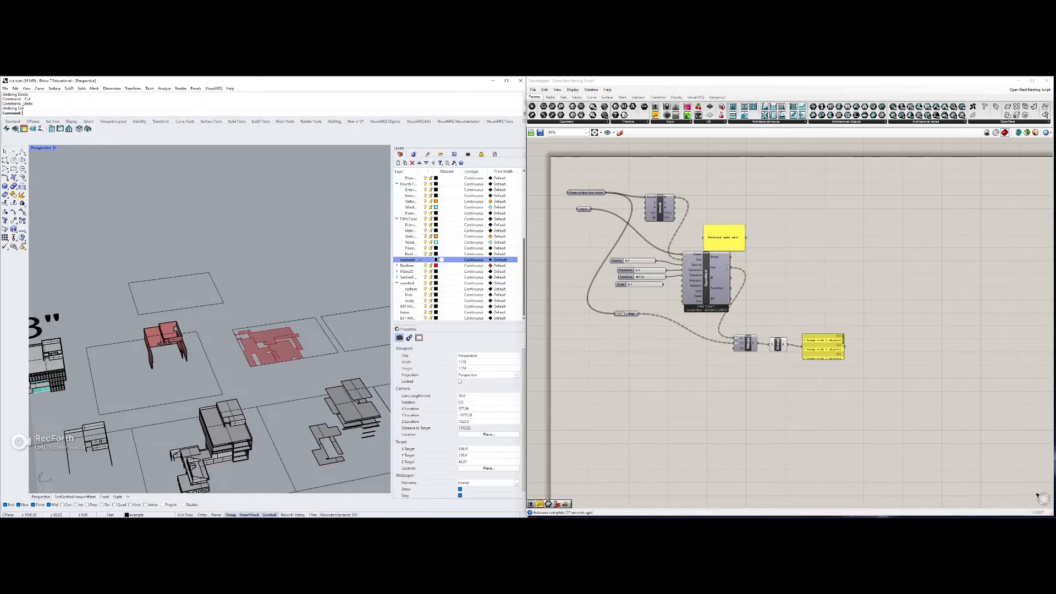
{"action": "left_click_drag", "start_coordinate": [294, 340], "coordinate": [260, 322]}
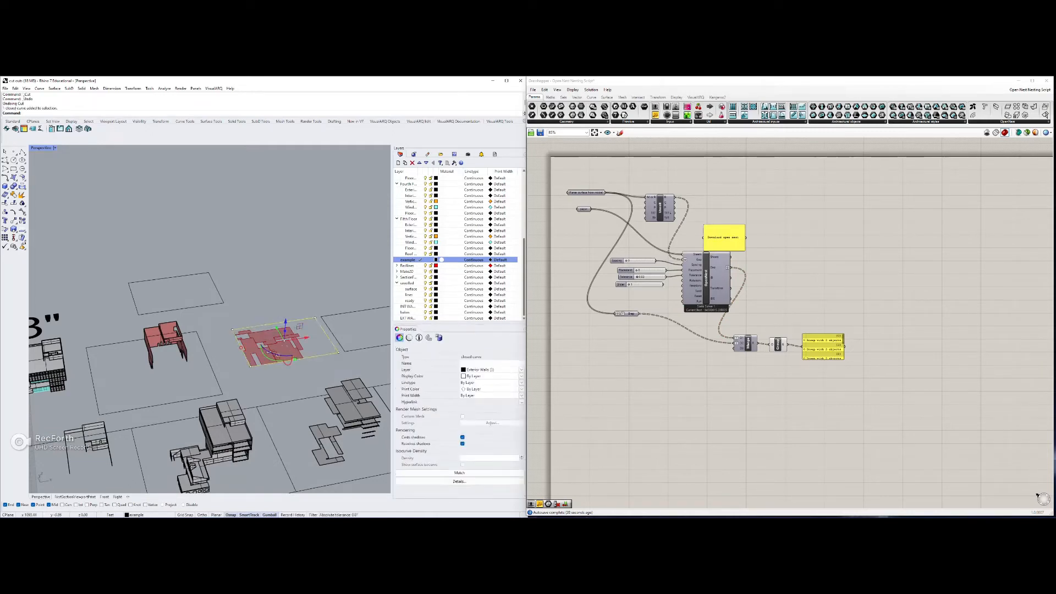
{"action": "key", "text": "Escape"}
{"action": "left_click", "coordinate": [294, 321]}
{"action": "key", "text": "Escape"}
{"action": "right_click_drag", "start_coordinate": [880, 330], "coordinate": [860, 296]}
Step: Bake the output of the Group component at the end of the nesting script into the Rhino model
{"action": "left_click", "coordinate": [757, 310]}
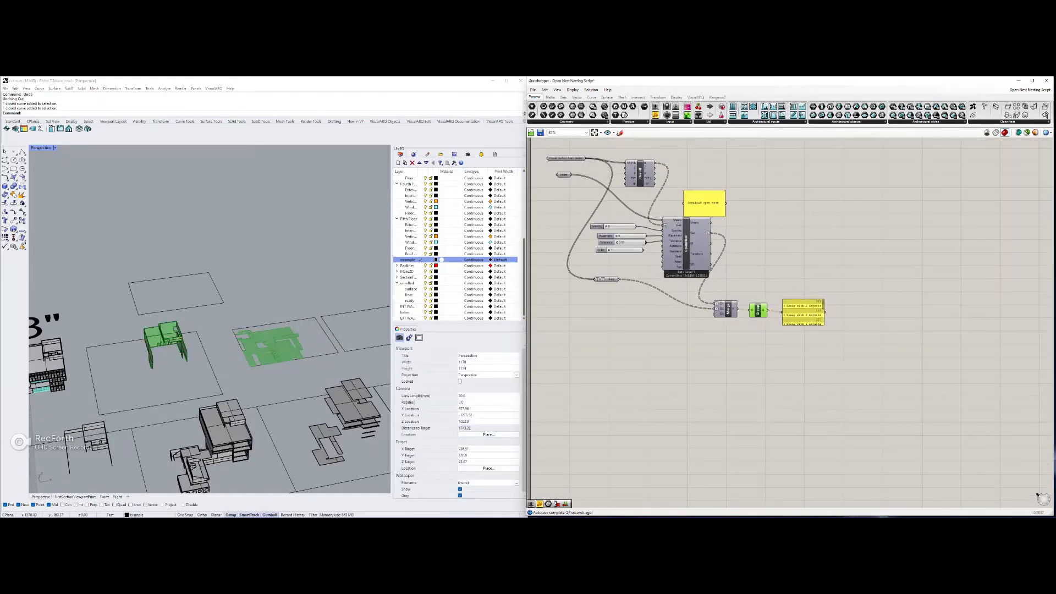
{"action": "left_click_drag", "start_coordinate": [859, 341], "coordinate": [742, 263]}
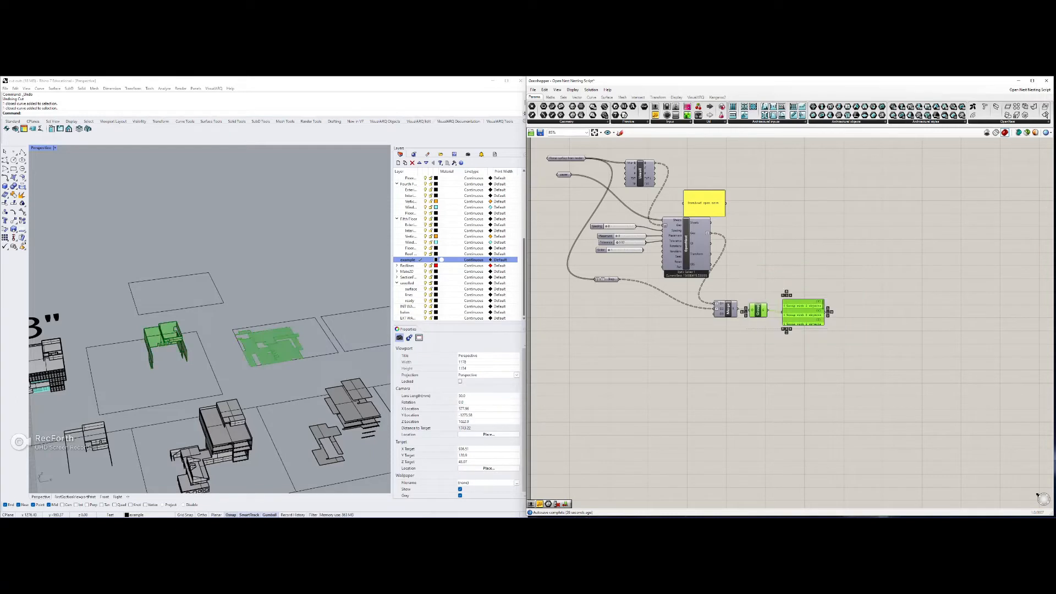
{"action": "left_click", "coordinate": [827, 314]}
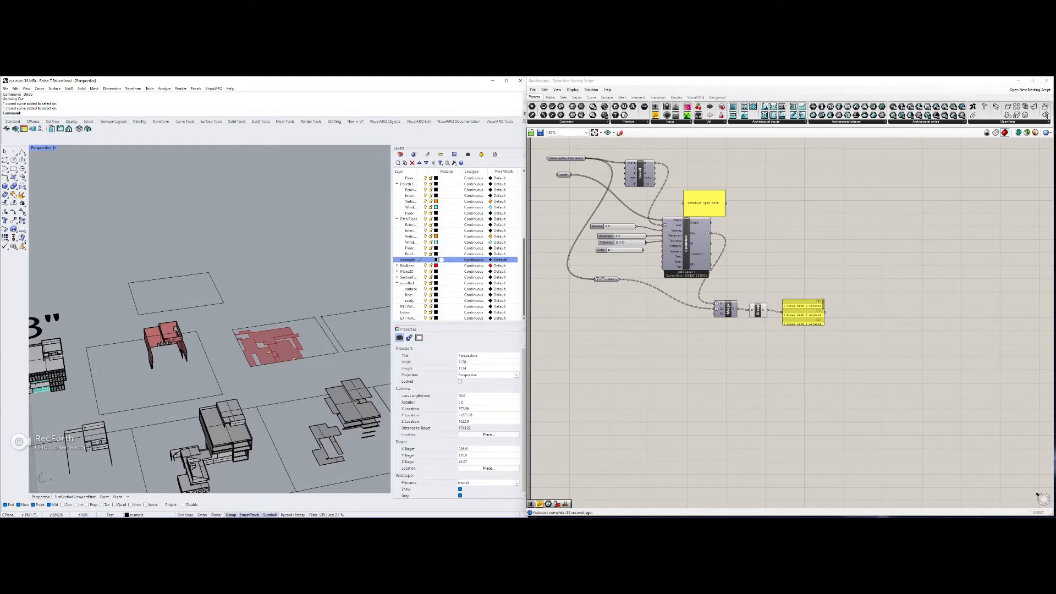
{"action": "left_click", "coordinate": [758, 309]}
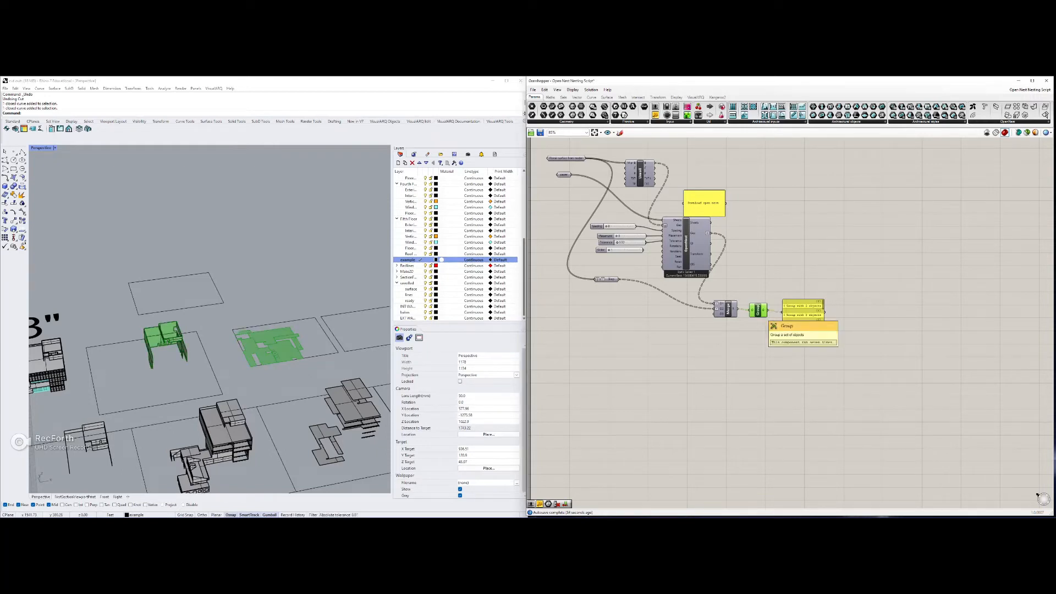
{"action": "middle_click", "coordinate": [759, 311]}
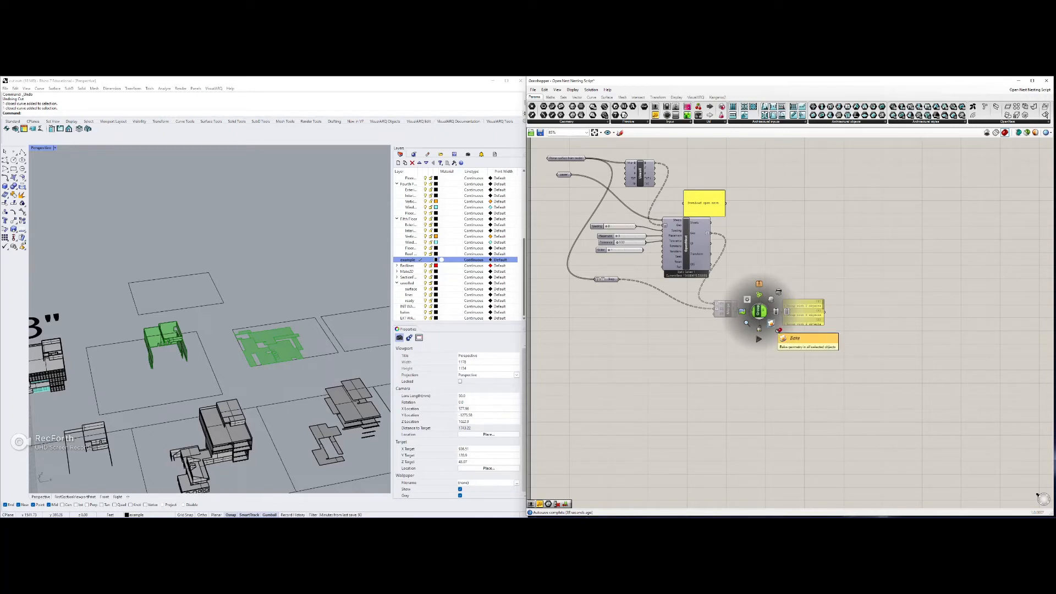
{"action": "left_click", "coordinate": [773, 325]}
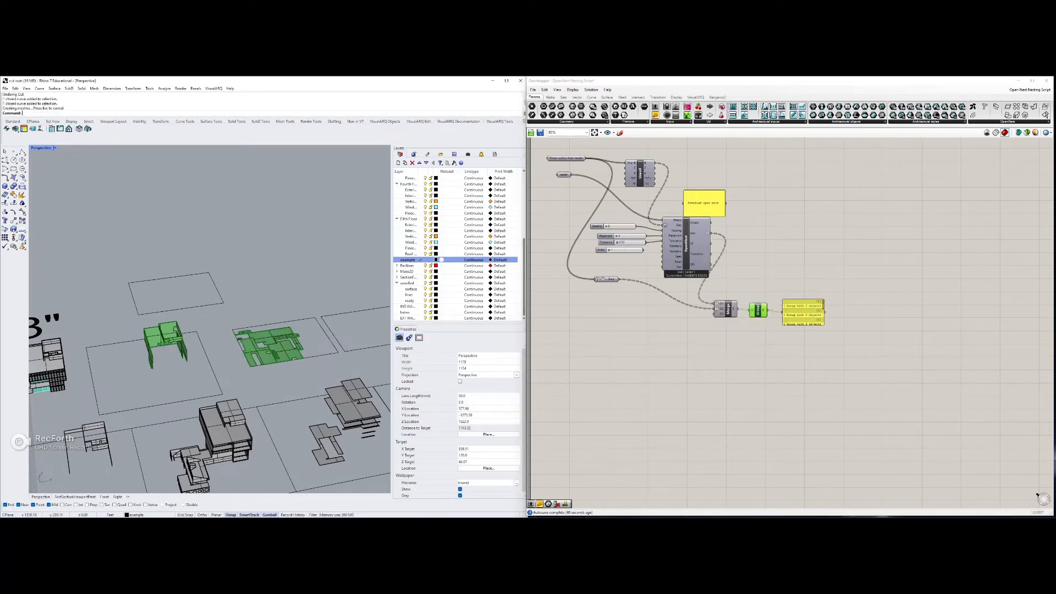
Step: Select several baked nested pieces in turn to examine which wall of the building each one is grouped with
{"action": "scroll", "coordinate": [209, 319], "scroll_direction": "up", "scroll_amount": 2}
{"action": "left_click", "coordinate": [250, 363]}
{"action": "right_click_drag", "start_coordinate": [244, 269], "coordinate": [210, 233]}
{"action": "scroll", "coordinate": [209, 331], "scroll_direction": "up", "scroll_amount": 5}
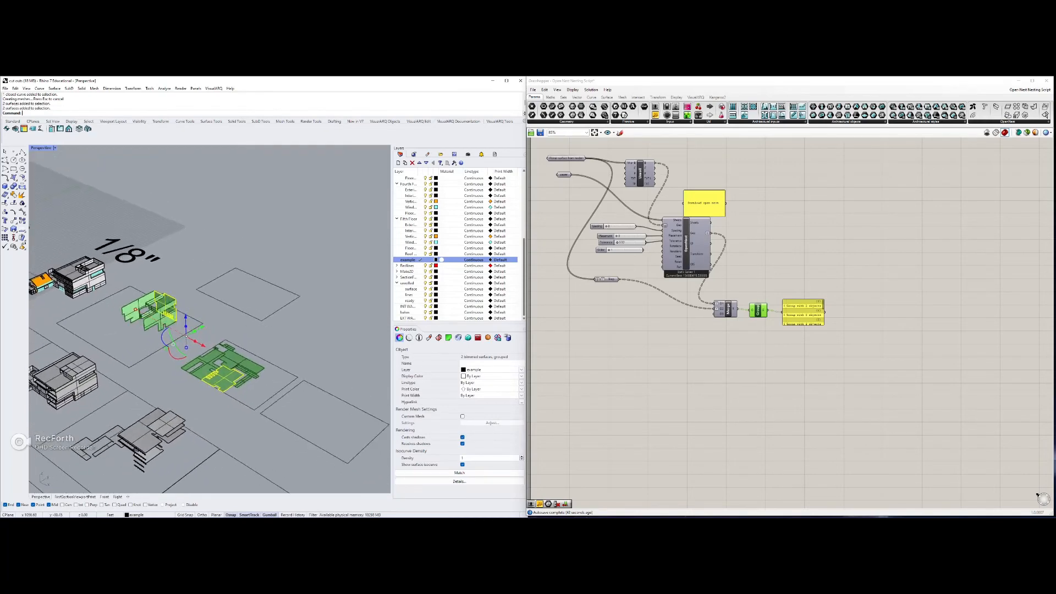
{"action": "right_click_drag", "start_coordinate": [248, 330], "coordinate": [201, 329]}
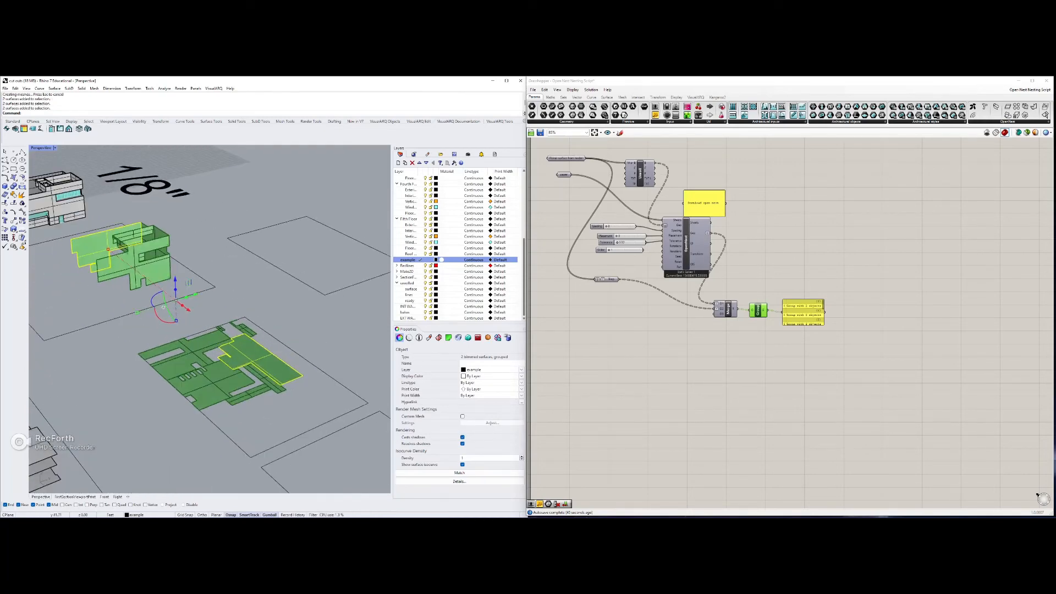
{"action": "left_click", "coordinate": [268, 377]}
{"action": "left_click", "coordinate": [249, 395]}
{"action": "left_click", "coordinate": [275, 367]}
{"action": "left_click", "coordinate": [213, 339]}
{"action": "left_click", "coordinate": [244, 329]}
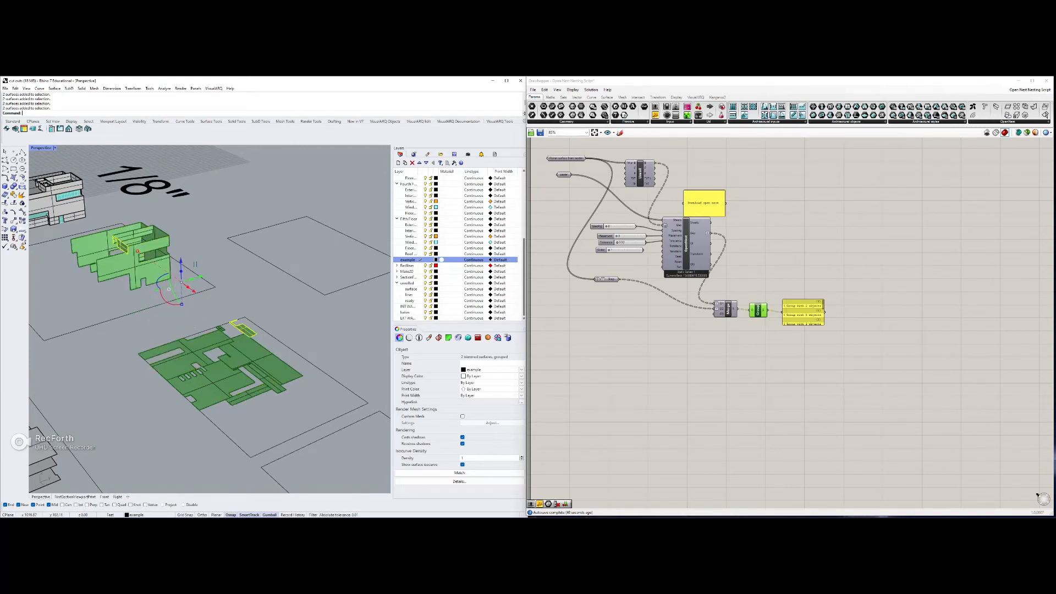
{"action": "left_click", "coordinate": [214, 339]}
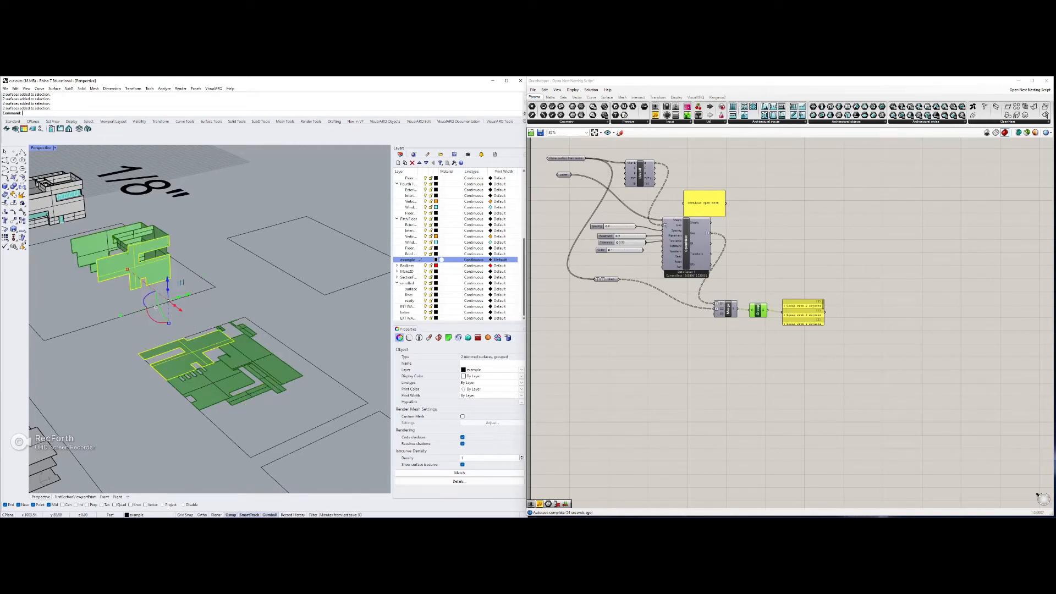
{"action": "key", "text": "Escape"}
Step: Clear the view around the nested sheet and set the Perspective viewport to the Top view
{"action": "right_click_drag", "start_coordinate": [181, 352], "coordinate": [267, 397]}
{"action": "scroll", "coordinate": [193, 385], "scroll_direction": "down", "scroll_amount": 6}
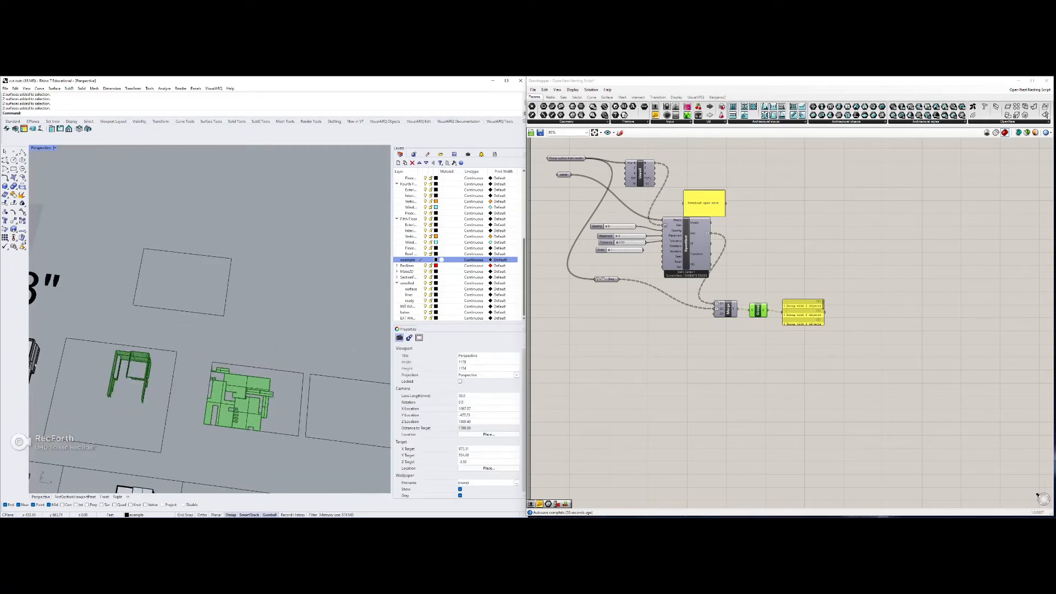
{"action": "left_click", "coordinate": [41, 148]}
{"action": "mouse_move", "coordinate": [55, 311]}
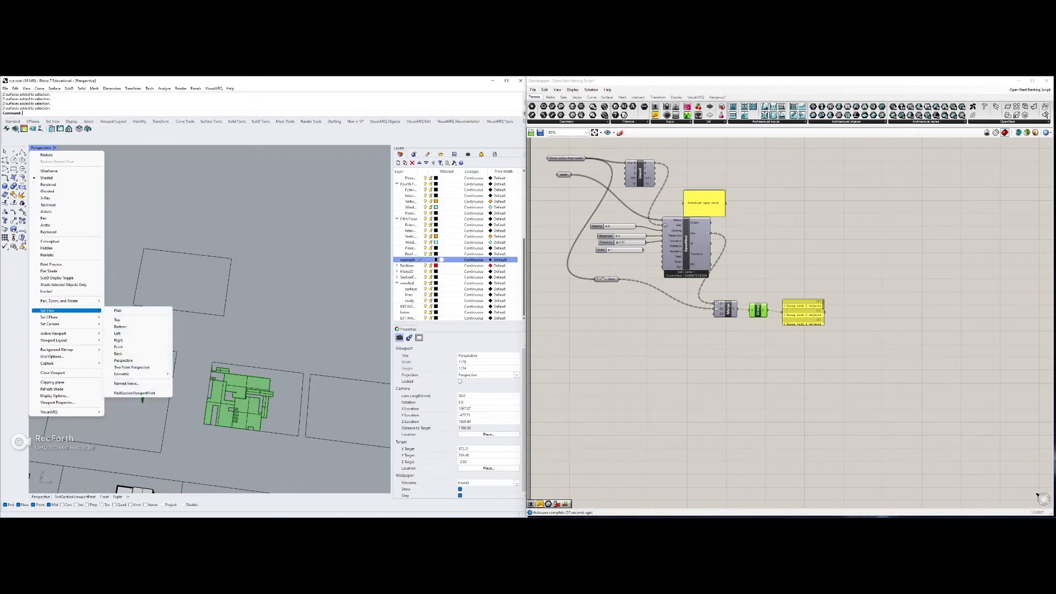
{"action": "left_click", "coordinate": [117, 320]}
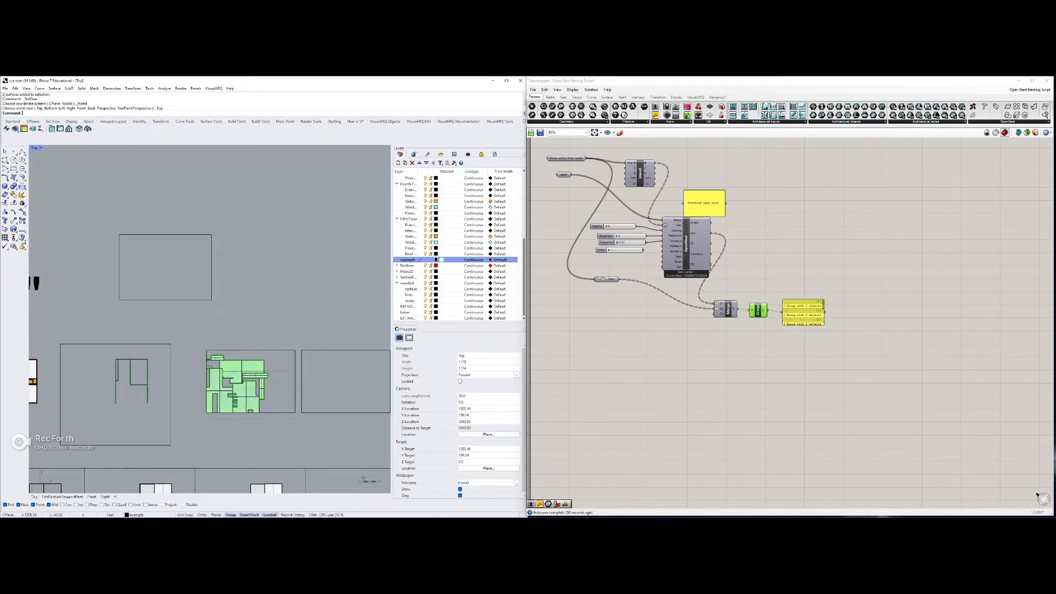
Step: Generate a Make2D drawing of the nested wall pieces together with their sheet outline from the Top view
{"action": "left_click_drag", "start_coordinate": [213, 370], "coordinate": [197, 347]}
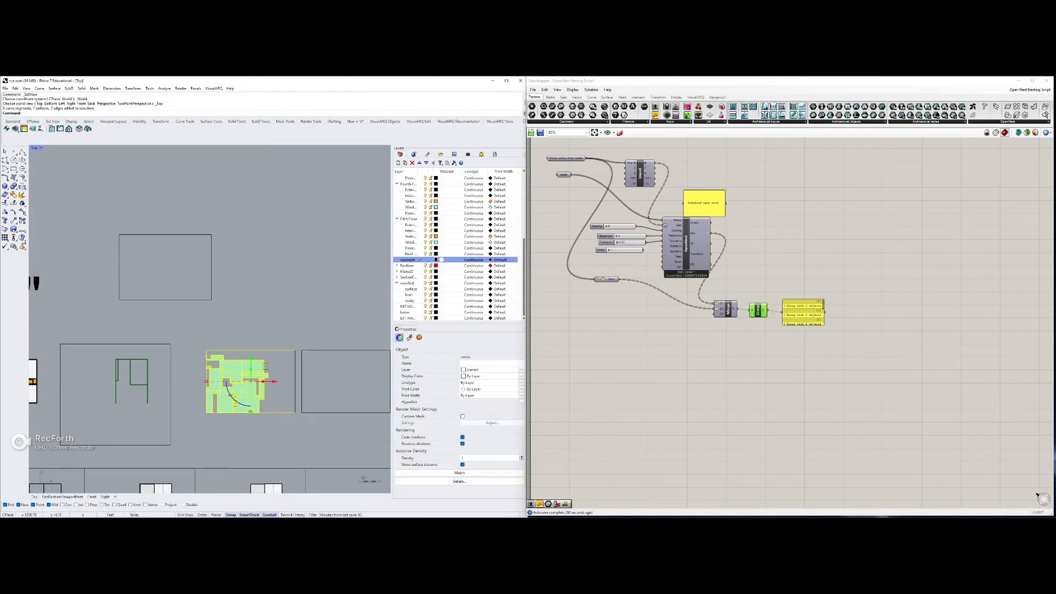
{"action": "left_click", "coordinate": [295, 385], "text": "shift"}
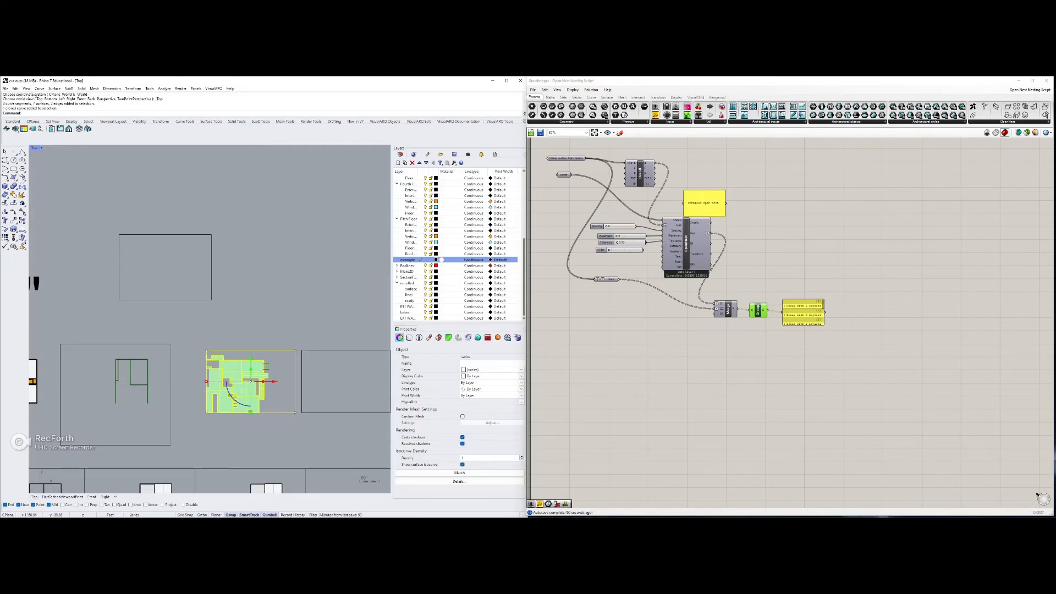
{"action": "type", "text": "Make2D"}
{"action": "key", "text": "Return"}
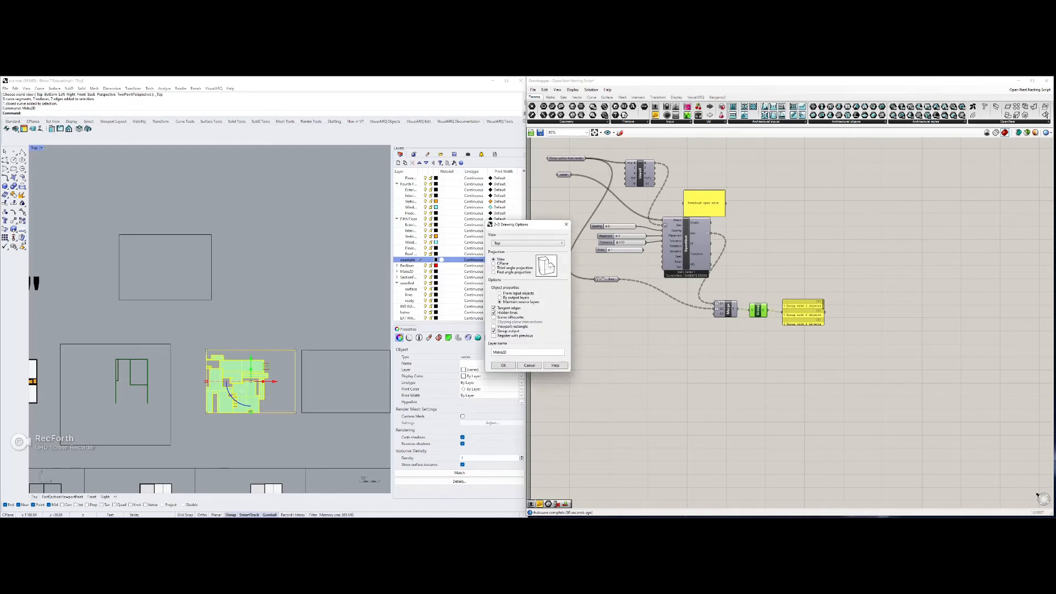
{"action": "key", "text": "Return"}
Step: Move the generated 2D linework to the empty area above the 1/8" label and deselect it
{"action": "scroll", "coordinate": [347, 327], "scroll_direction": "down", "scroll_amount": 6}
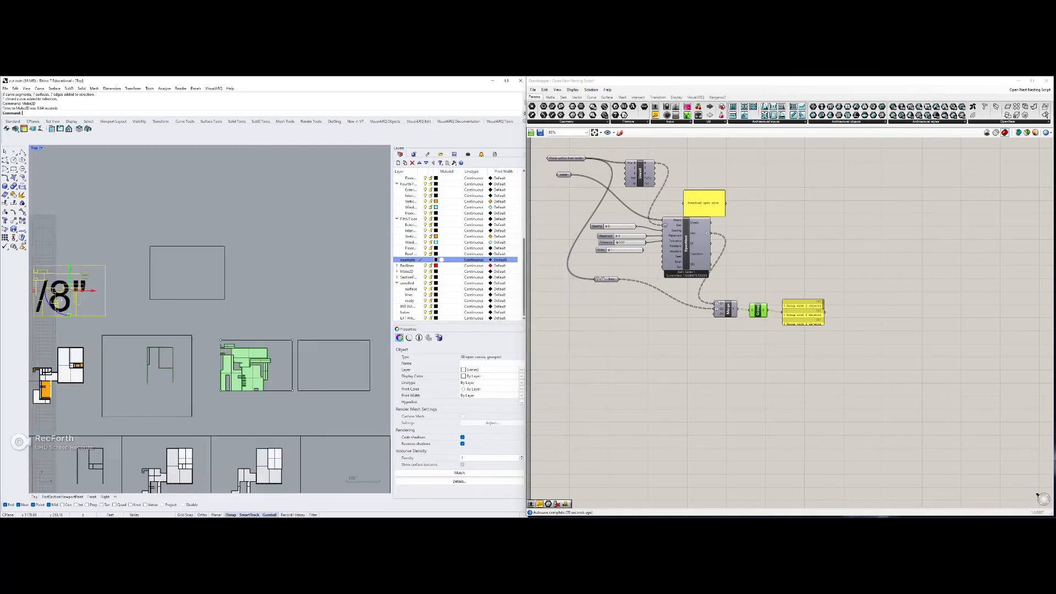
{"action": "mouse_move", "coordinate": [174, 307]}
{"action": "left_mouse_down"}
{"action": "mouse_move", "coordinate": [210, 247]}
{"action": "mouse_move", "coordinate": [169, 267]}
{"action": "left_mouse_up"}
{"action": "left_click", "coordinate": [138, 279]}
{"action": "right_click_drag", "start_coordinate": [138, 279], "coordinate": [178, 297]}
{"action": "scroll", "coordinate": [177, 298], "scroll_direction": "up", "scroll_amount": 6}
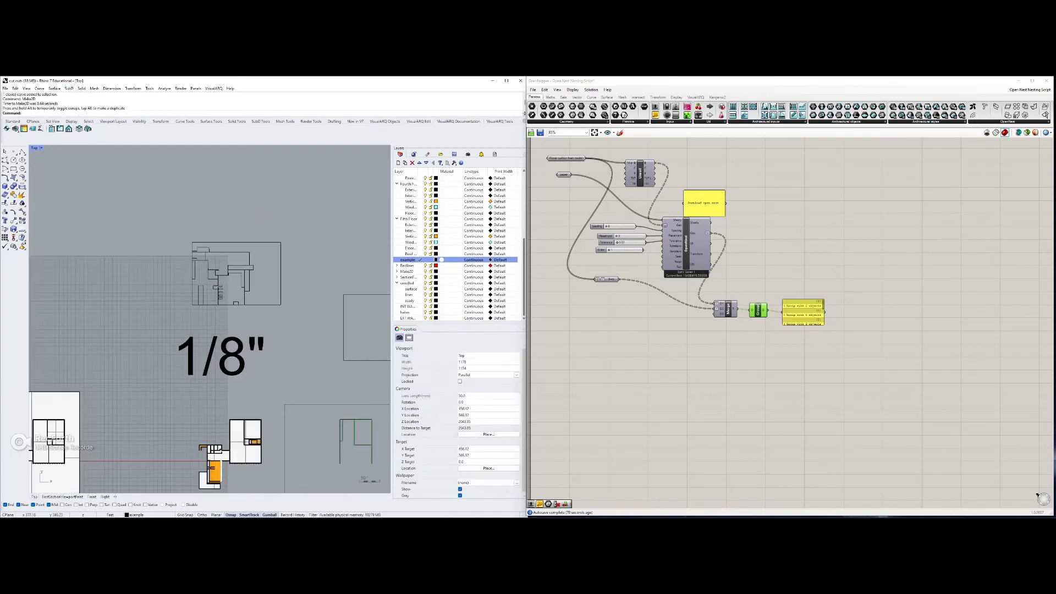
Step: Compare the flat 2D linework with the baked nested pieces by selecting each in turn
{"action": "mouse_move", "coordinate": [261, 334]}
{"action": "right_mouse_down"}
{"action": "mouse_move", "coordinate": [283, 366]}
{"action": "mouse_move", "coordinate": [253, 361]}
{"action": "right_mouse_up"}
{"action": "left_click", "coordinate": [303, 335]}
{"action": "scroll", "coordinate": [304, 378], "scroll_direction": "down", "scroll_amount": 6}
{"action": "right_click_drag", "start_coordinate": [326, 406], "coordinate": [233, 382]}
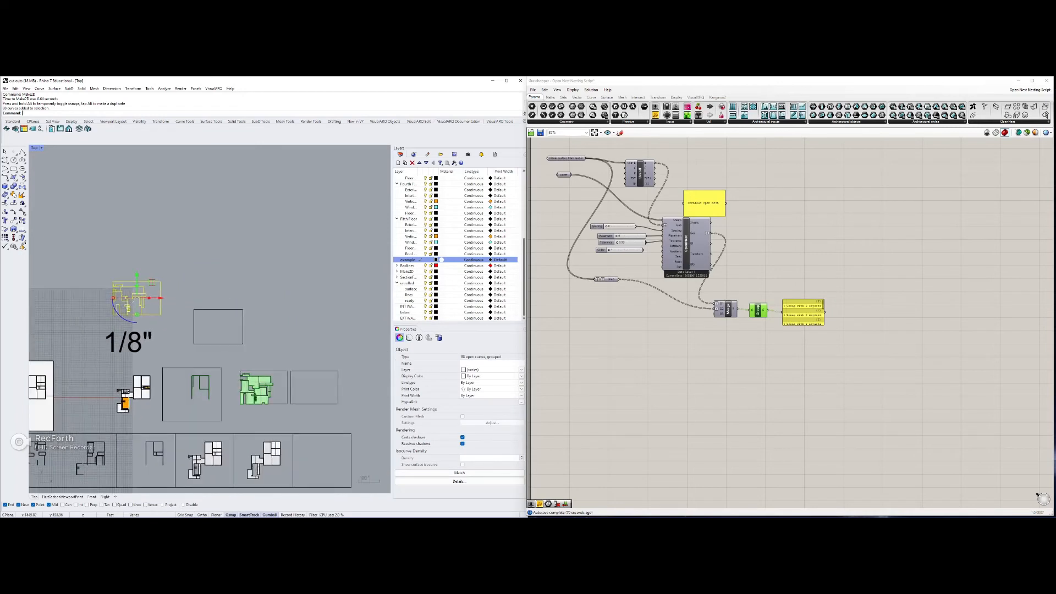
{"action": "key", "text": "Escape"}
{"action": "left_click", "coordinate": [256, 388]}
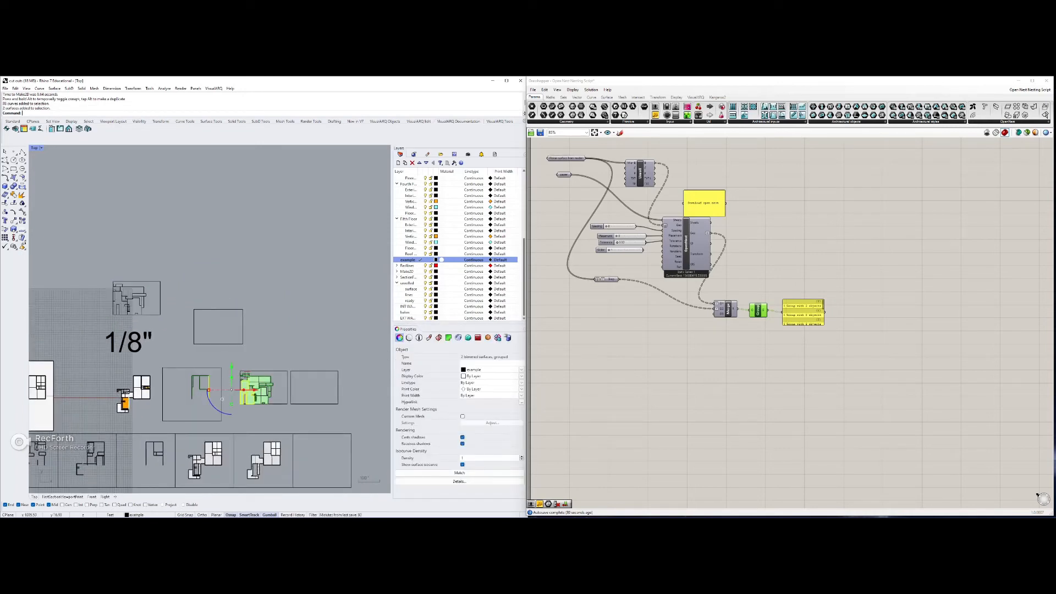
{"action": "right_click_drag", "start_coordinate": [242, 394], "coordinate": [295, 433]}
{"action": "key", "text": "Escape"}
{"action": "scroll", "coordinate": [161, 352], "scroll_direction": "up", "scroll_amount": 6}
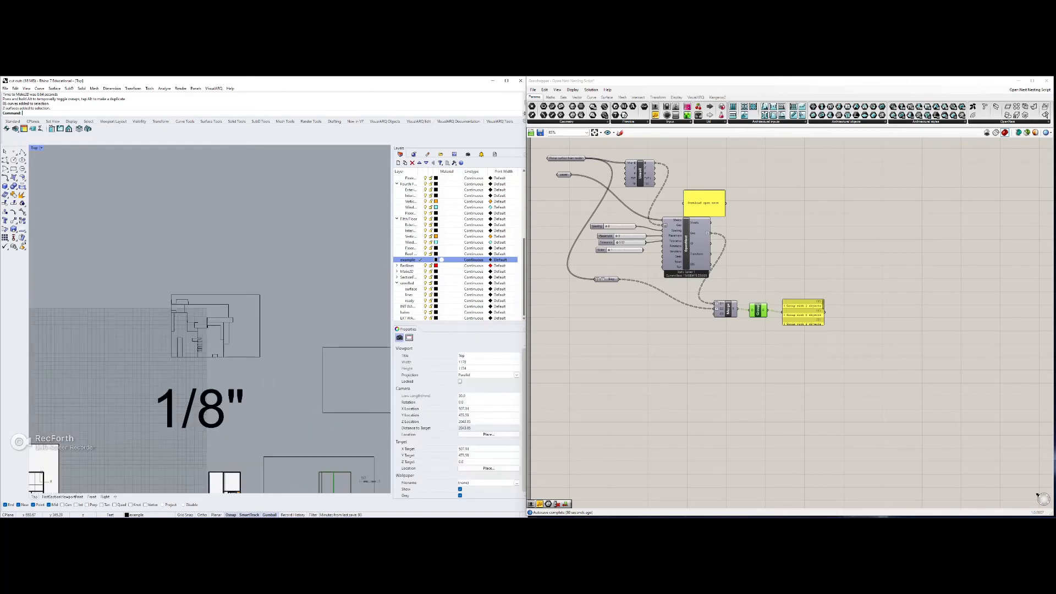
Step: Export the 2D linework and its sheet outline to the Laser cut folder as Adobe Illustrator file "example", preserving the 8 feet to 1 inch scale
{"action": "left_click_drag", "start_coordinate": [267, 363], "coordinate": [170, 287]}
{"action": "left_click_drag", "start_coordinate": [275, 363], "coordinate": [154, 271]}
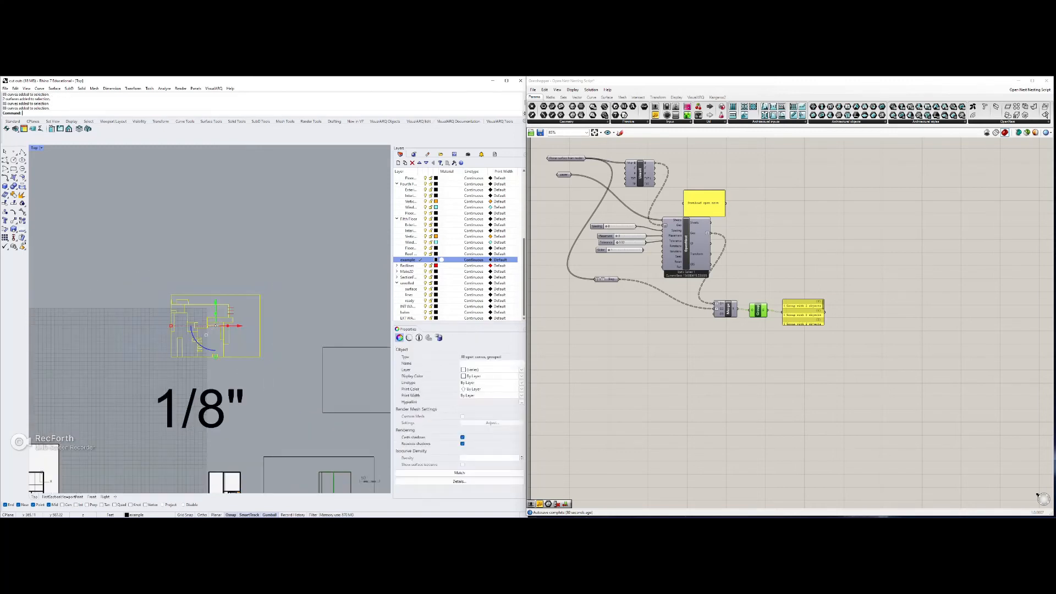
{"action": "left_click", "coordinate": [5, 88]}
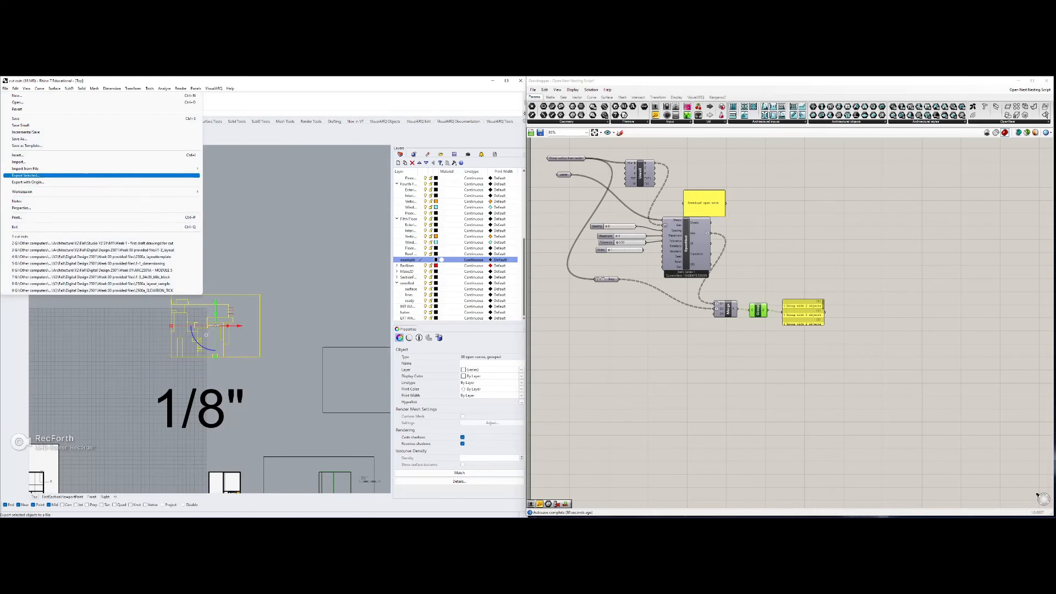
{"action": "left_click", "coordinate": [25, 174]}
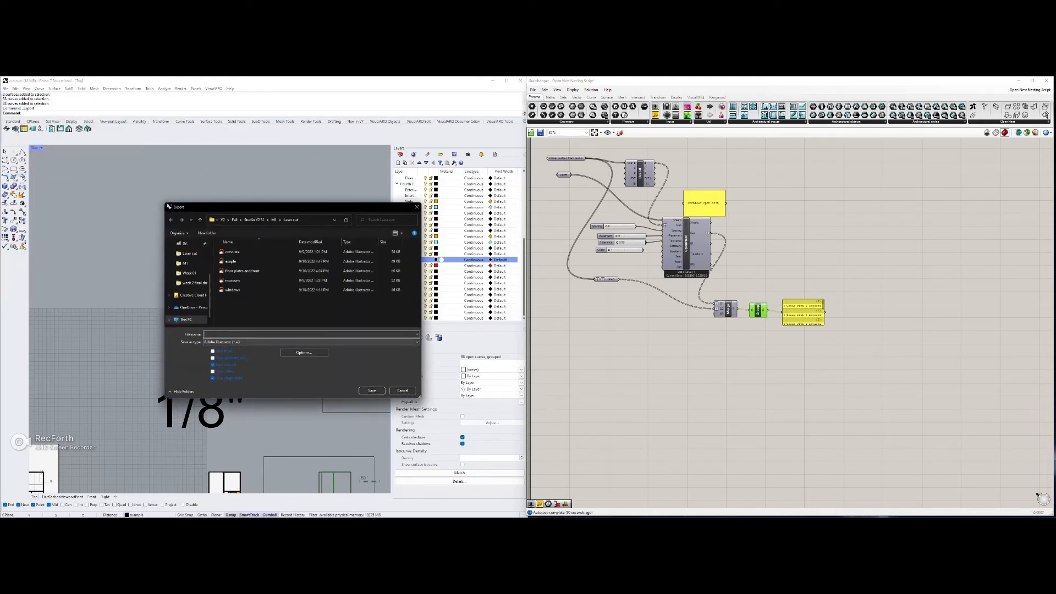
{"action": "left_click", "coordinate": [231, 261]}
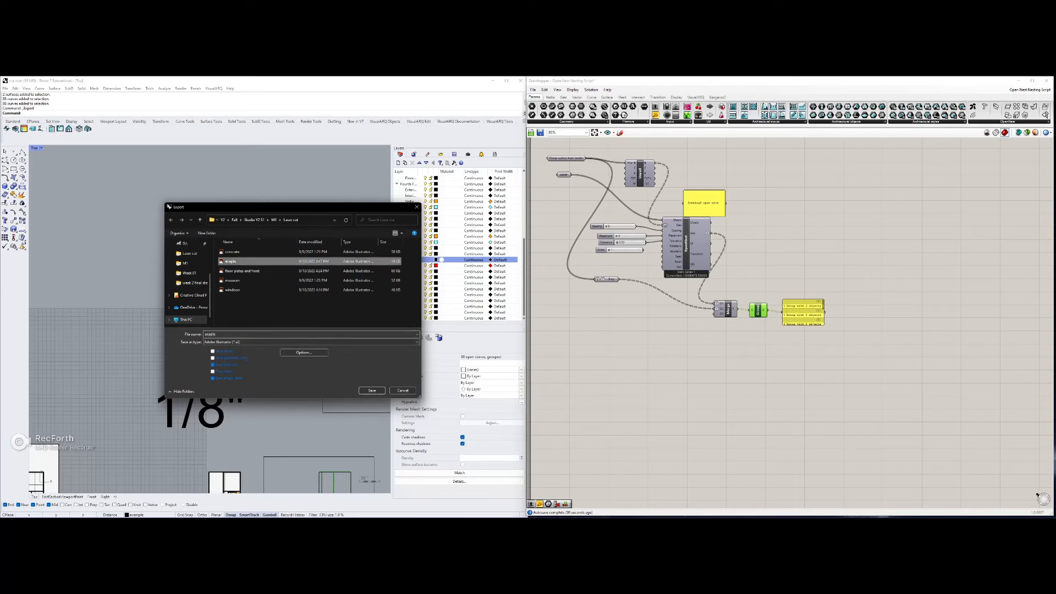
{"action": "left_click", "coordinate": [210, 334]}
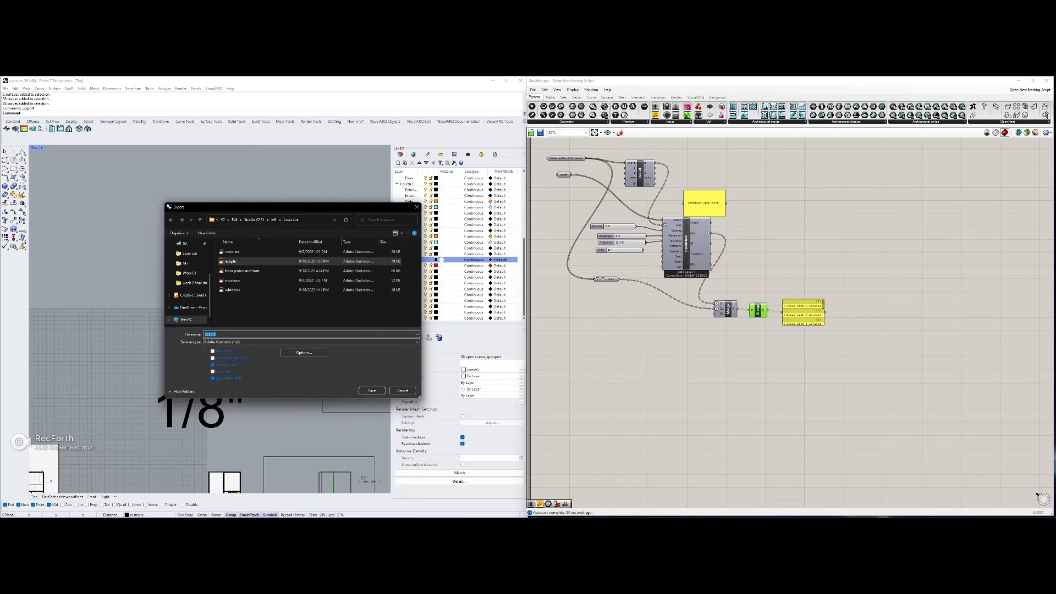
{"action": "left_click", "coordinate": [205, 334]}
{"action": "type", "text": "m"}
{"action": "left_click", "coordinate": [372, 391]}
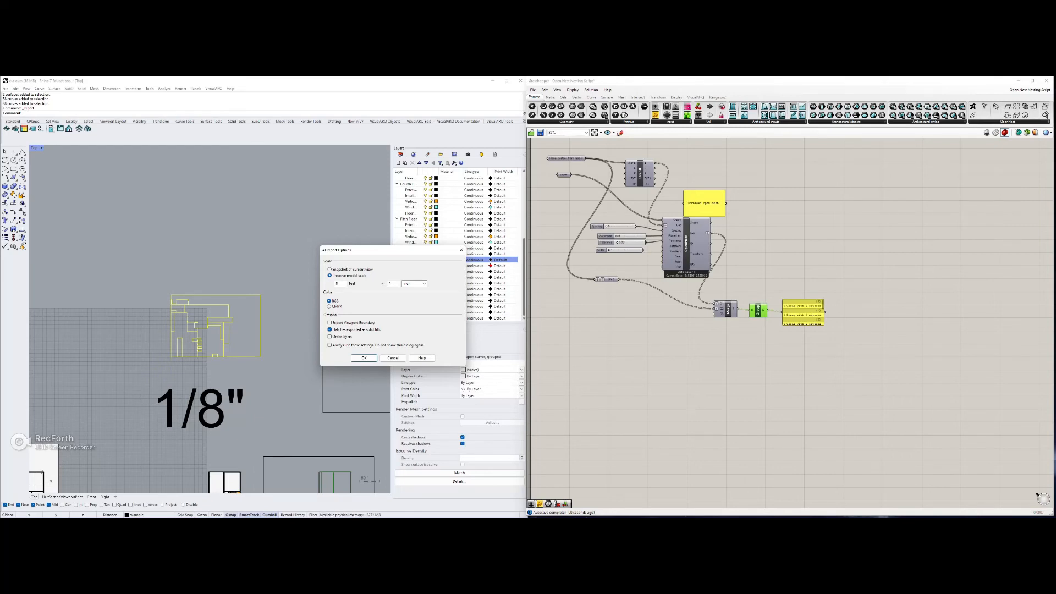
{"action": "key", "text": "Return"}
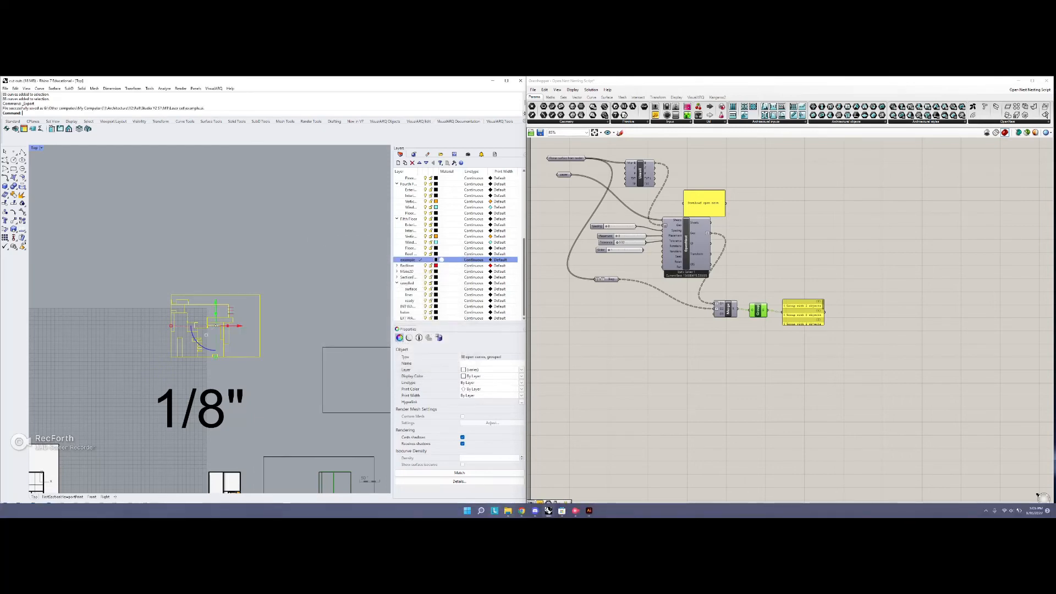
Step: Browse to the Laser cut folder in File Explorer and open the exported example file in Illustrator
{"action": "left_click", "coordinate": [549, 511]}
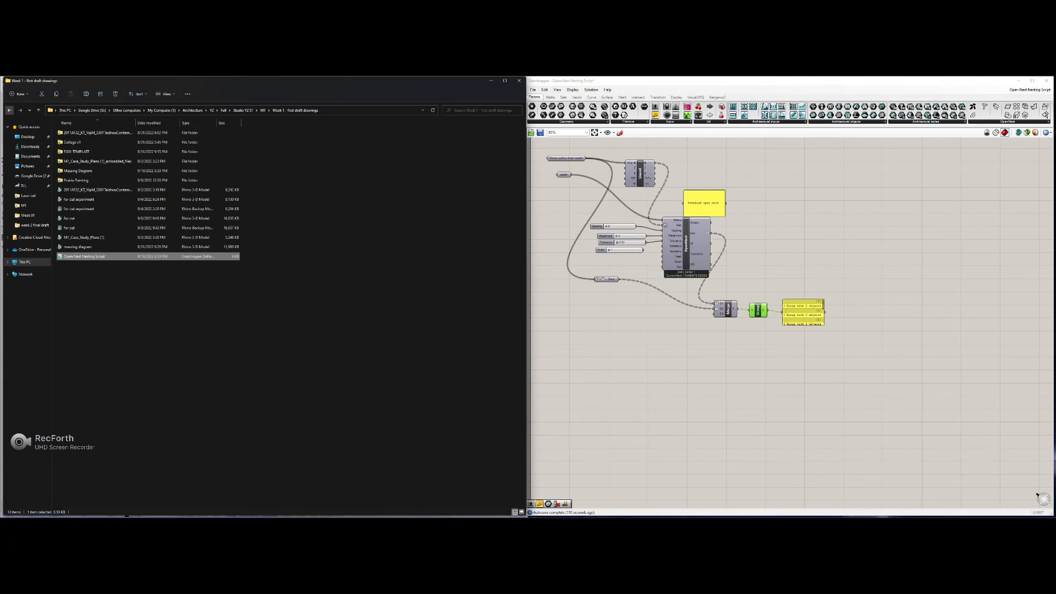
{"action": "left_click", "coordinate": [9, 110]}
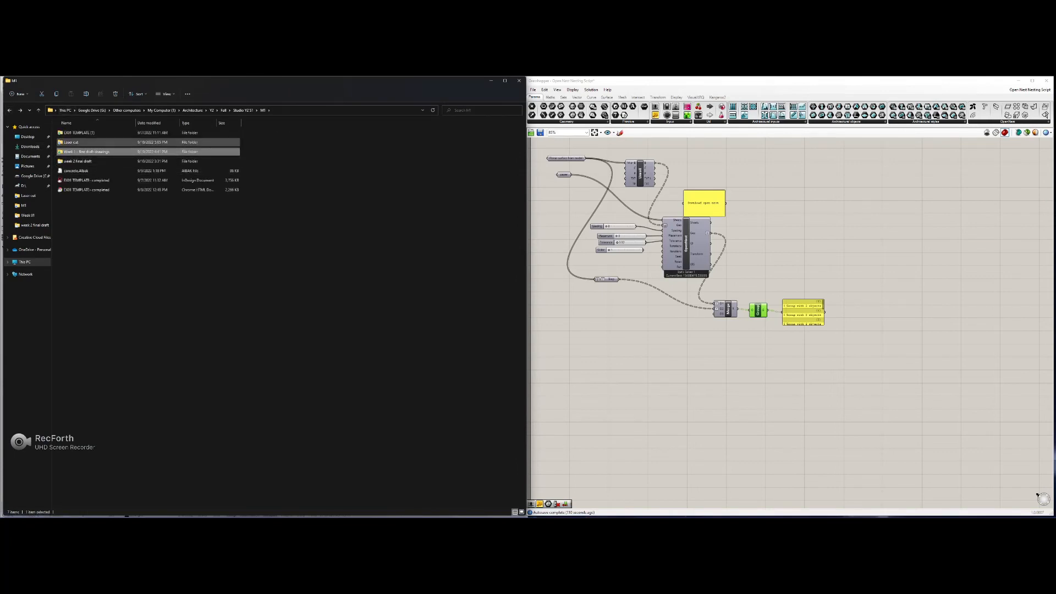
{"action": "double_click", "coordinate": [72, 142]}
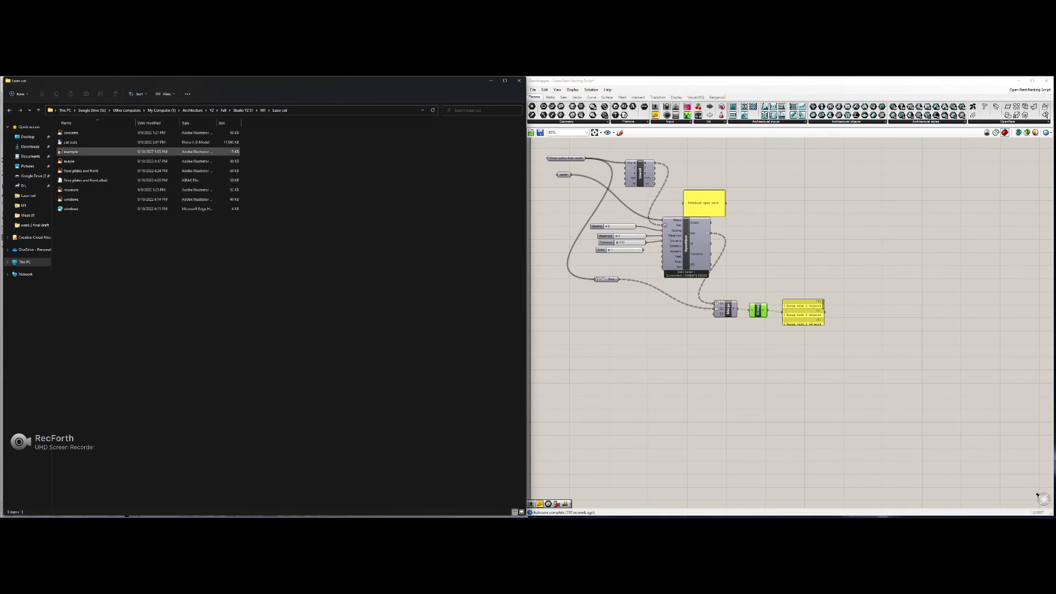
{"action": "double_click", "coordinate": [70, 152]}
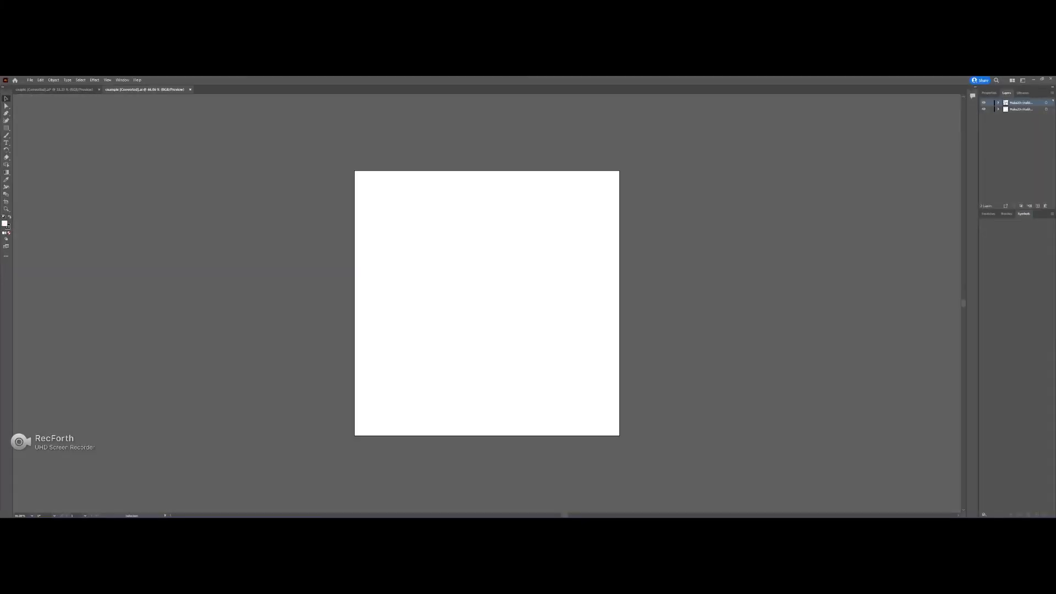
Step: Resize the artboard to 28 in wide by 20 in high
{"action": "double_click", "coordinate": [6, 202]}
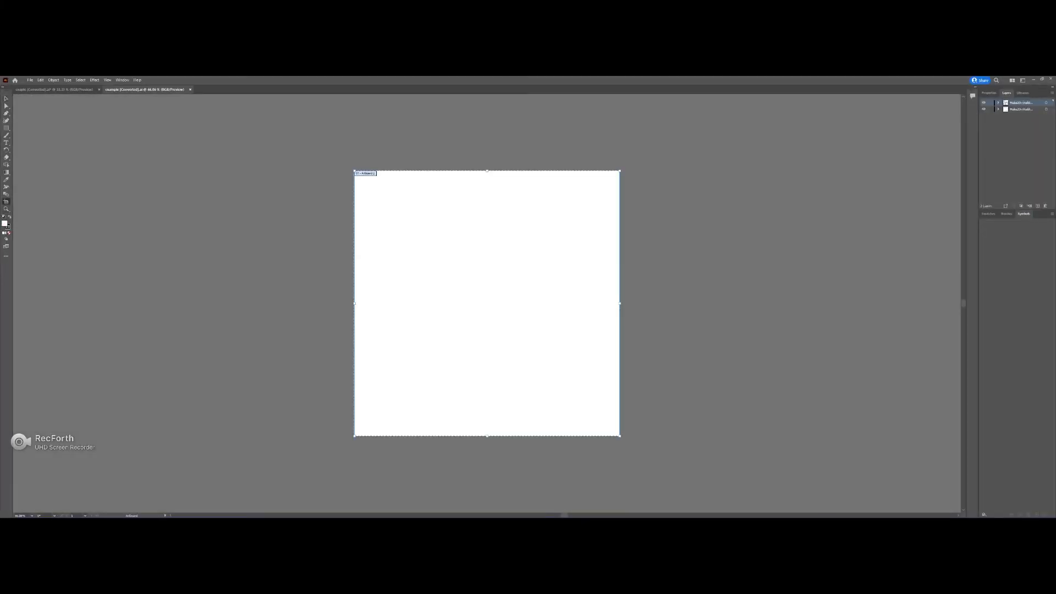
{"action": "left_click", "coordinate": [510, 234]}
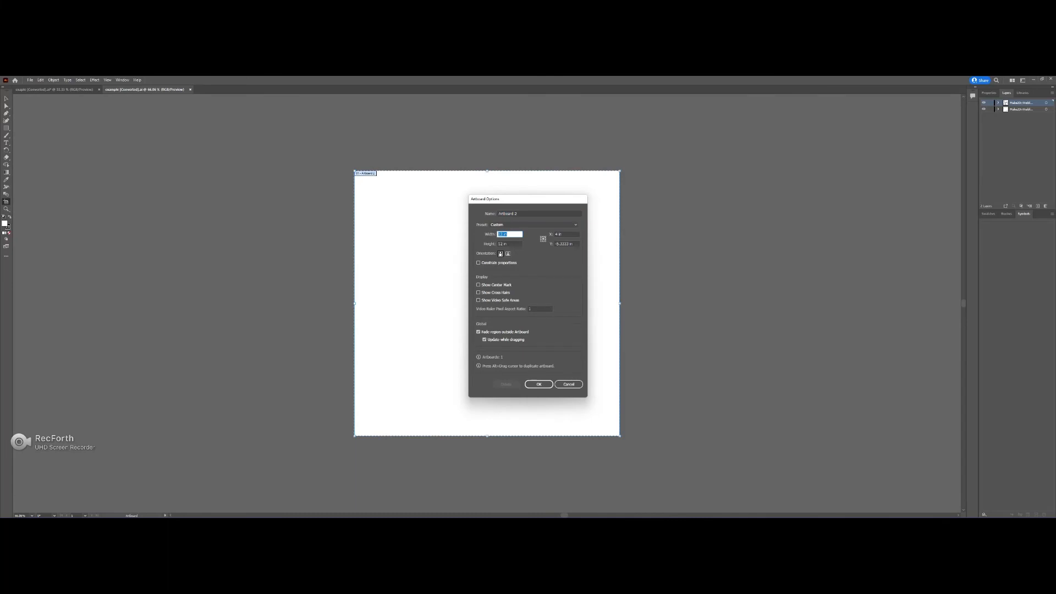
{"action": "type", "text": "28"}
{"action": "key", "text": "Tab"}
{"action": "type", "text": "20"}
{"action": "key", "text": "Return"}
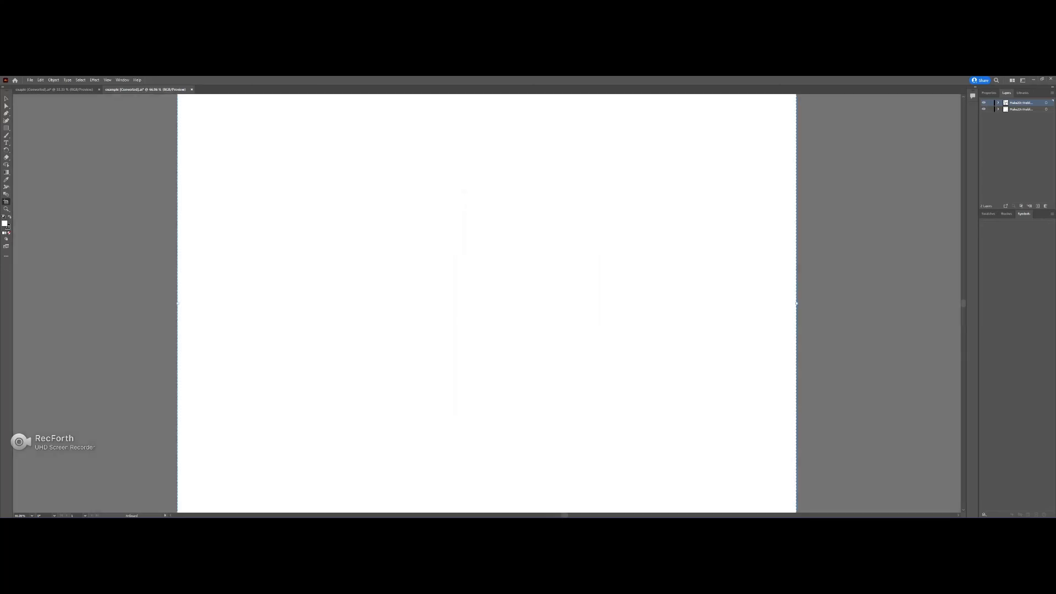
Step: Select all the imported linework and move it onto the artboard
{"action": "scroll", "coordinate": [487, 303], "scroll_direction": "down", "scroll_amount": 1}
{"action": "scroll", "coordinate": [487, 304], "scroll_direction": "down", "scroll_amount": 3, "text": "alt"}
{"action": "scroll", "coordinate": [487, 304], "scroll_direction": "down", "scroll_amount": 3, "text": "alt"}
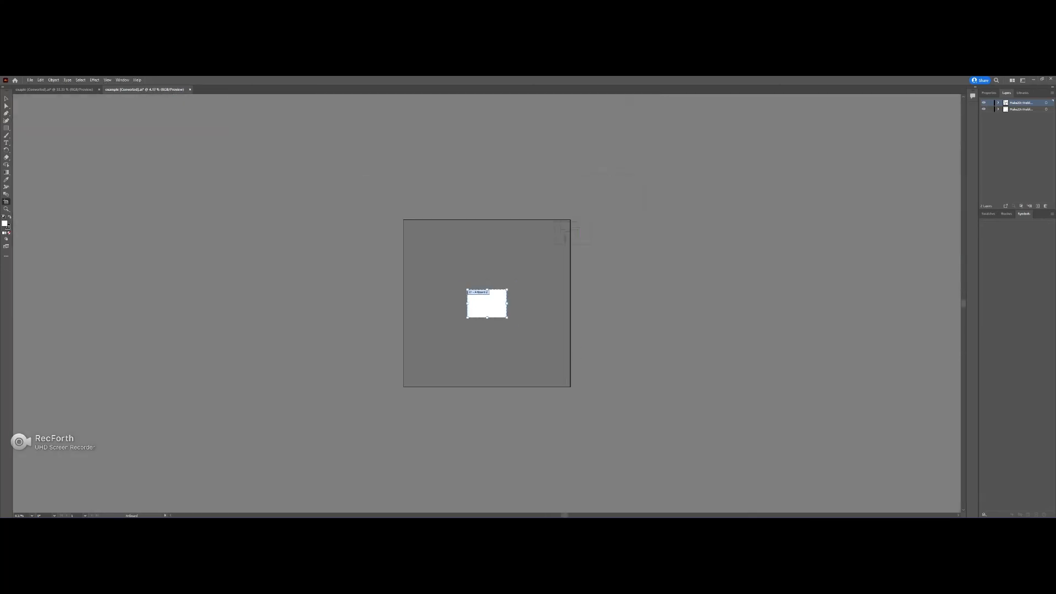
{"action": "key", "text": "v"}
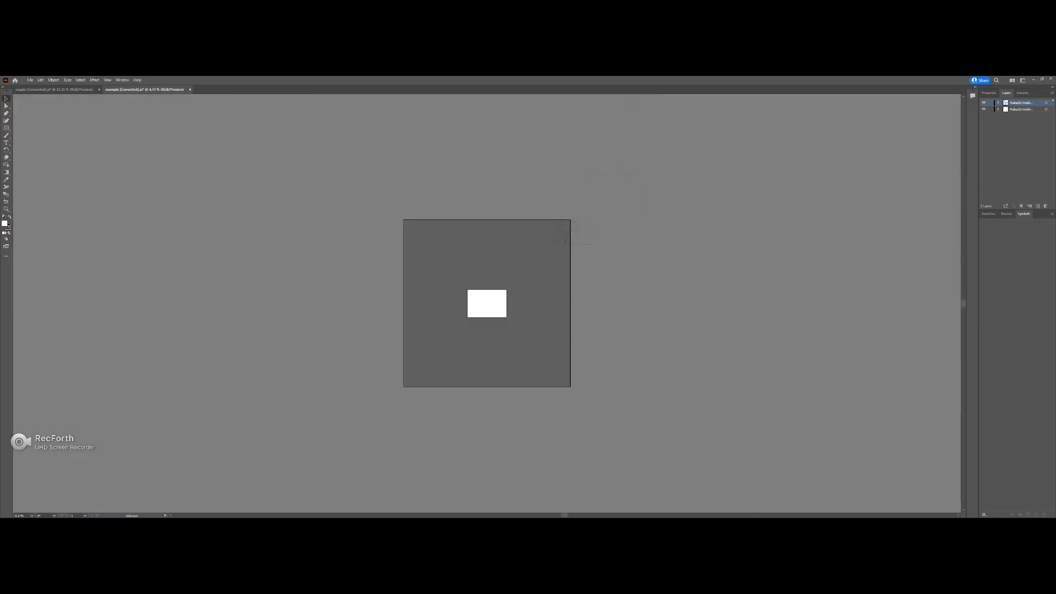
{"action": "key", "text": "ctrl+a"}
{"action": "left_click_drag", "start_coordinate": [572, 231], "coordinate": [487, 304]}
{"action": "key", "text": "ctrl+equal"}
{"action": "key", "text": "ctrl+equal"}
{"action": "key", "text": "ctrl+equal"}
{"action": "key", "text": "ctrl+equal"}
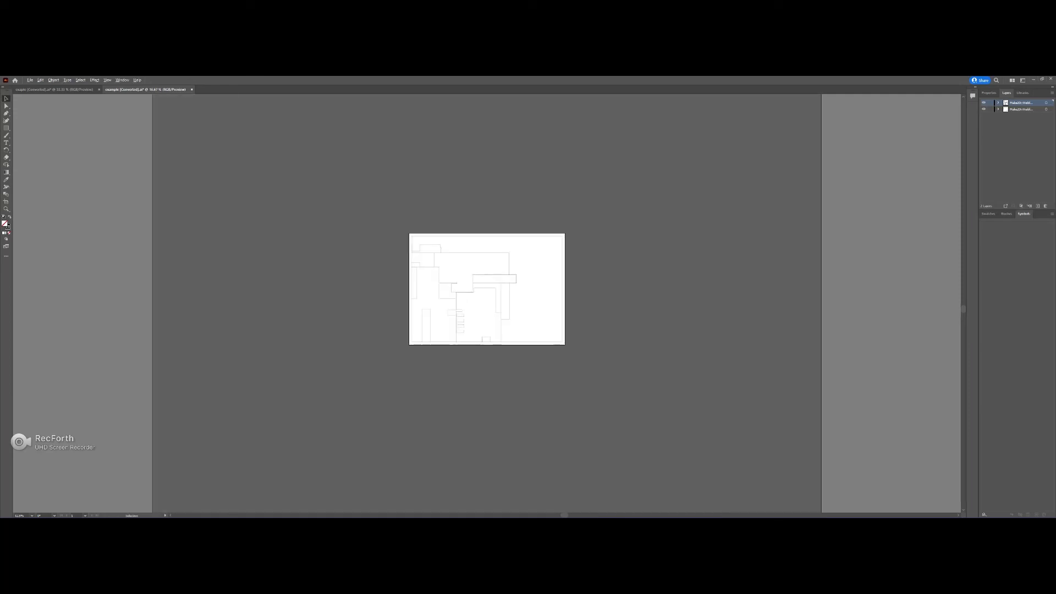
Step: Shift all the linework slightly so the sheet outline meets the artboard's upper-right corner, and deselect it
{"action": "key", "text": "ctrl+a"}
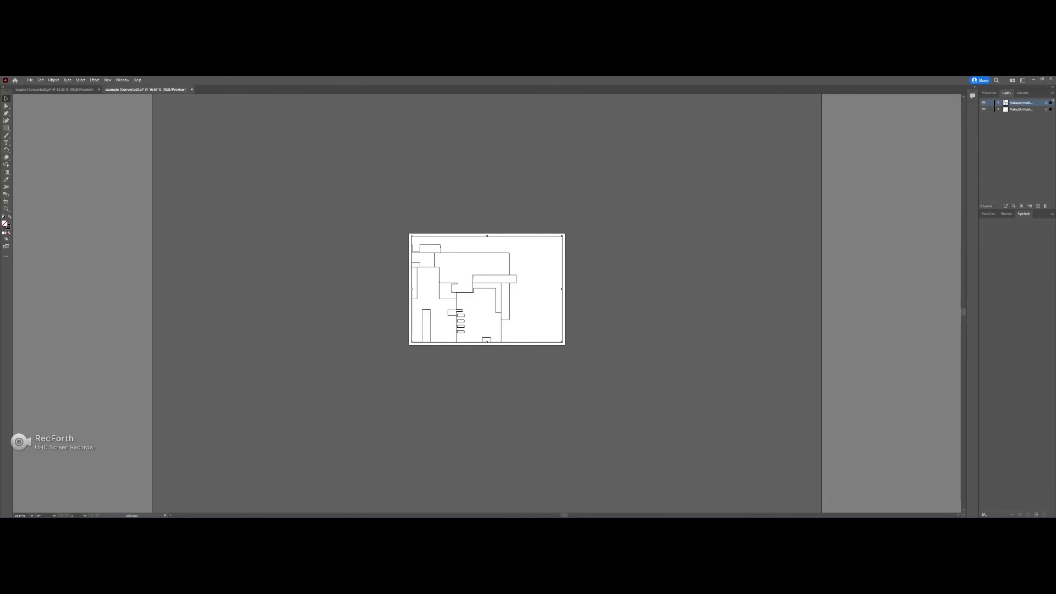
{"action": "left_click_drag", "start_coordinate": [456, 253], "coordinate": [459, 250]}
{"action": "left_click", "coordinate": [433, 259]}
Step: Delete the sheet outline around the nested pieces and make the lower Make2D layer active
{"action": "scroll", "coordinate": [432, 258], "scroll_direction": "up", "scroll_amount": 2}
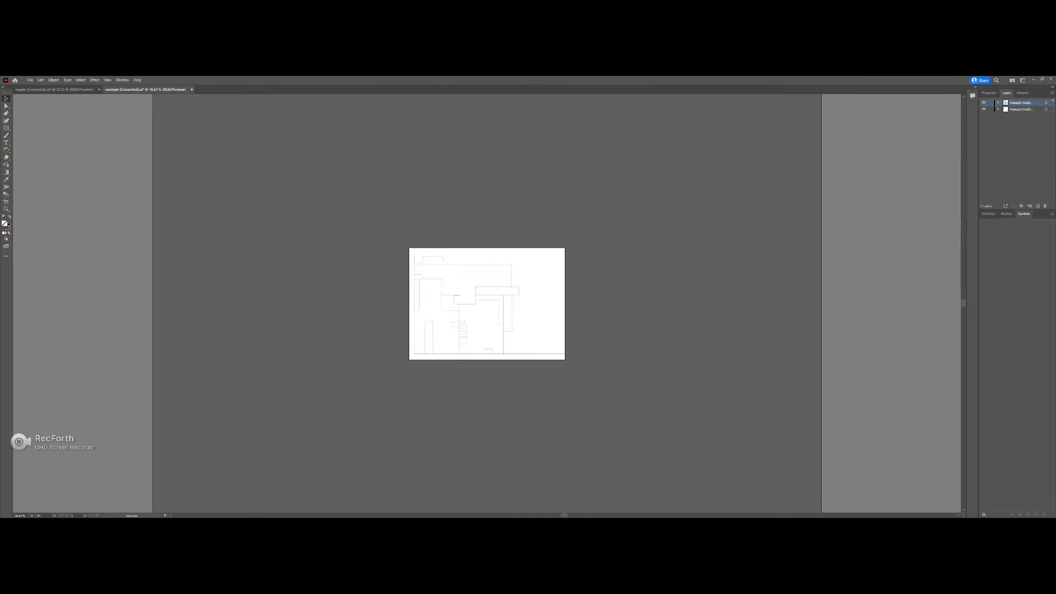
{"action": "scroll", "coordinate": [432, 259], "scroll_direction": "up", "scroll_amount": 1, "text": "alt"}
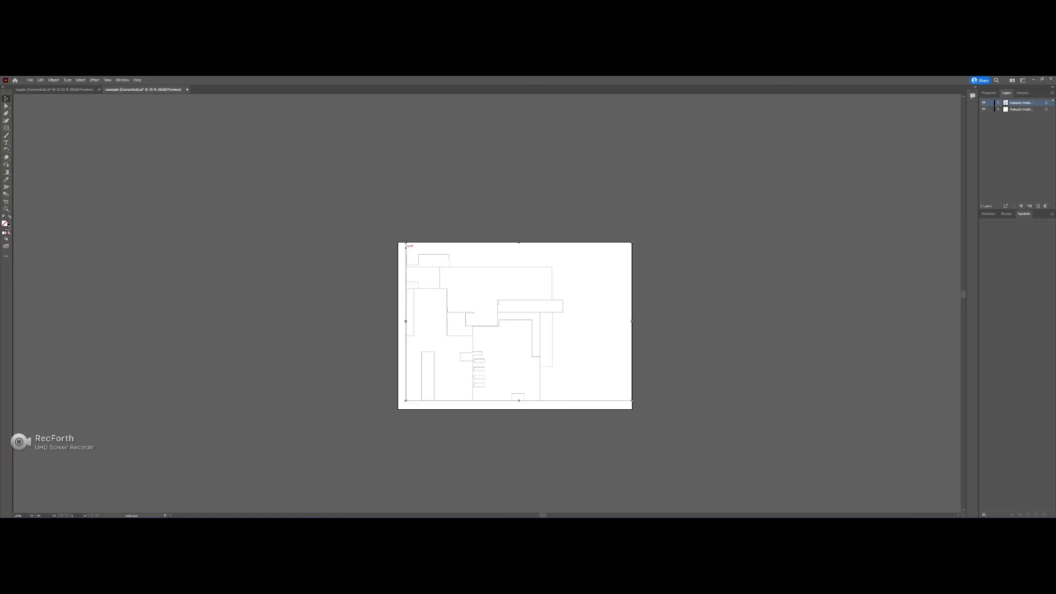
{"action": "left_click", "coordinate": [1022, 109]}
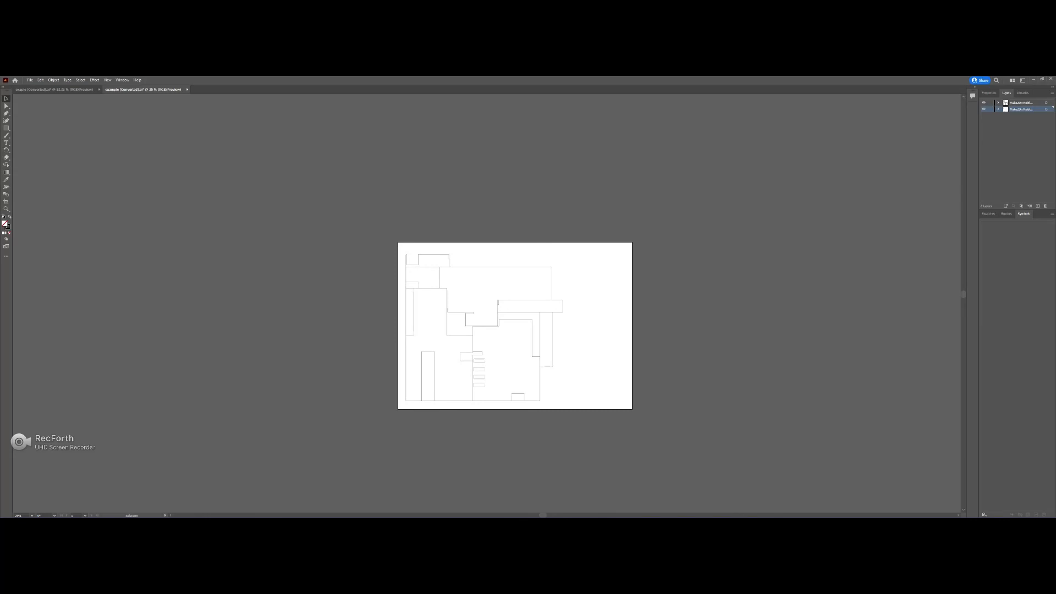
{"action": "left_click", "coordinate": [576, 508]}
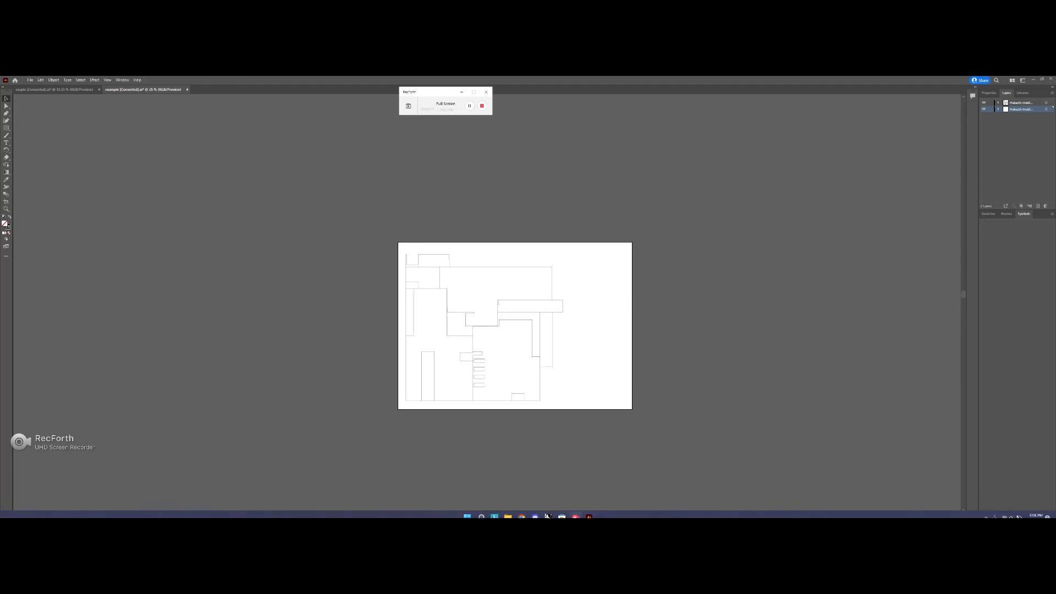